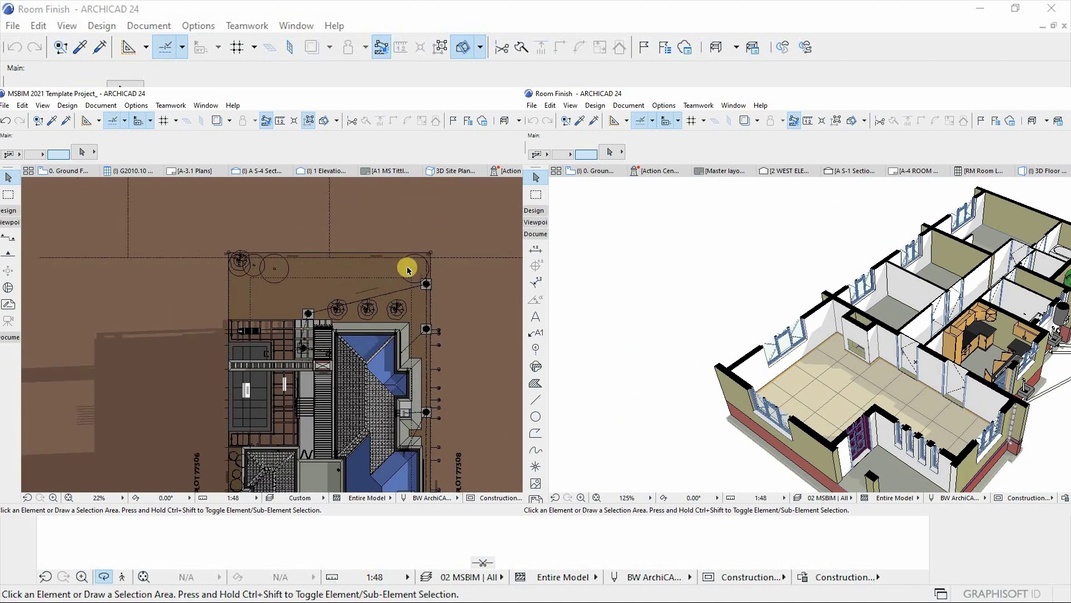
Examine the 3D site plan up close, including the manhole at the property line, the roof corner, the pool area and the eaves by the duct.
{"action": "scroll", "coordinate": [424, 254], "scroll_direction": "up", "scroll_amount": 10}
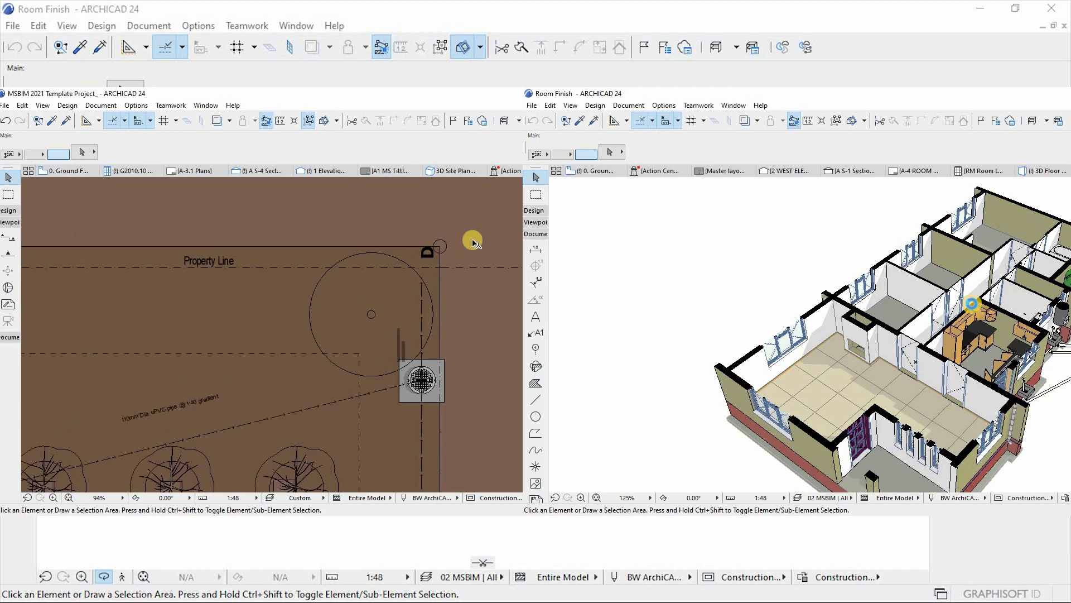
{"action": "scroll", "coordinate": [440, 342], "scroll_direction": "up", "scroll_amount": 4}
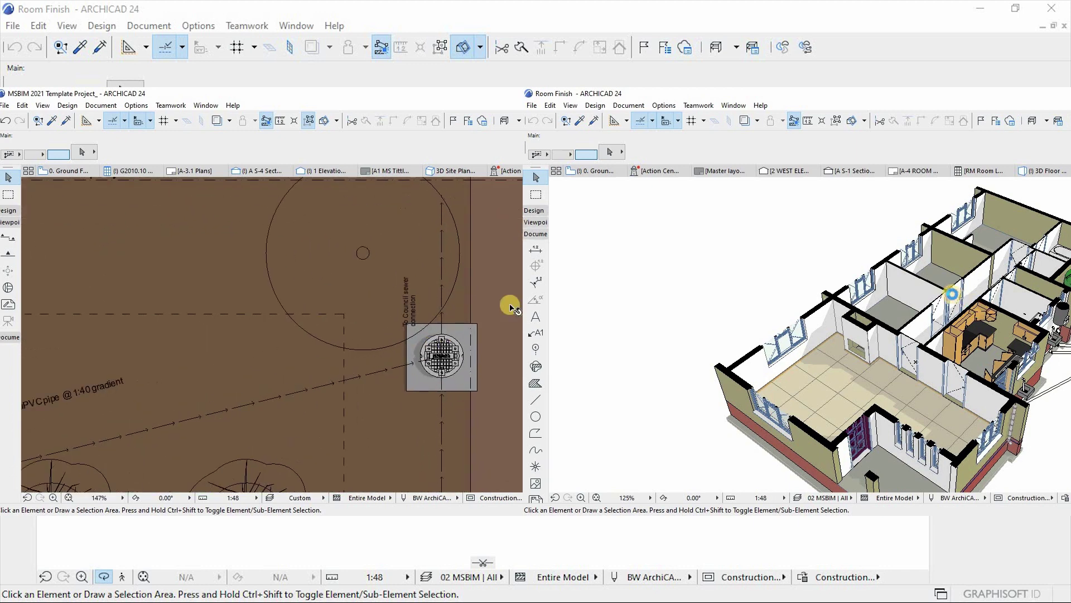
{"action": "scroll", "coordinate": [438, 364], "scroll_direction": "up", "scroll_amount": 2}
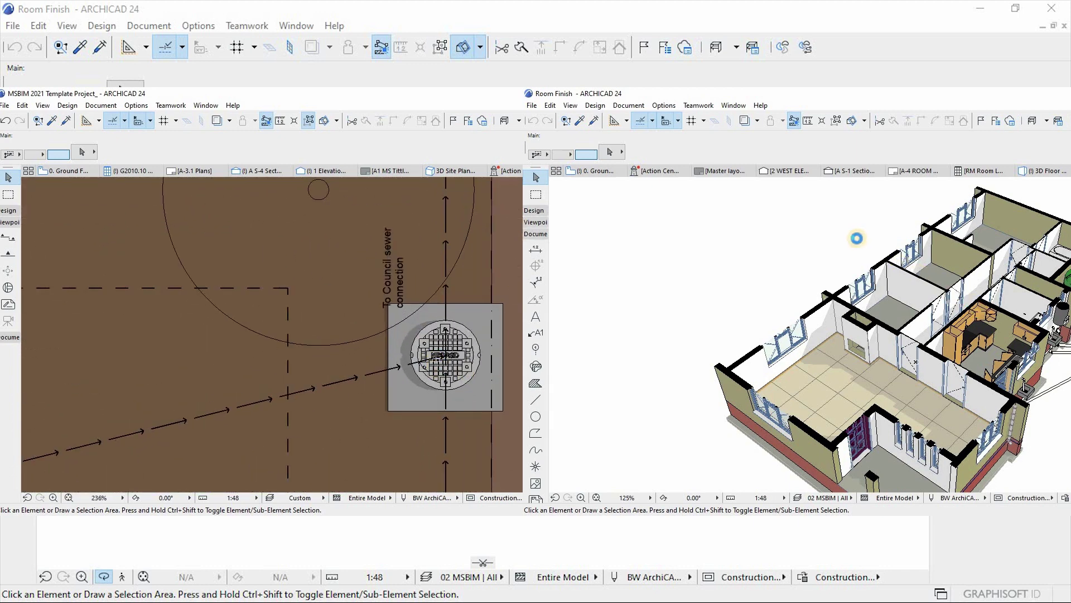
{"action": "scroll", "coordinate": [472, 357], "scroll_direction": "down", "scroll_amount": 10}
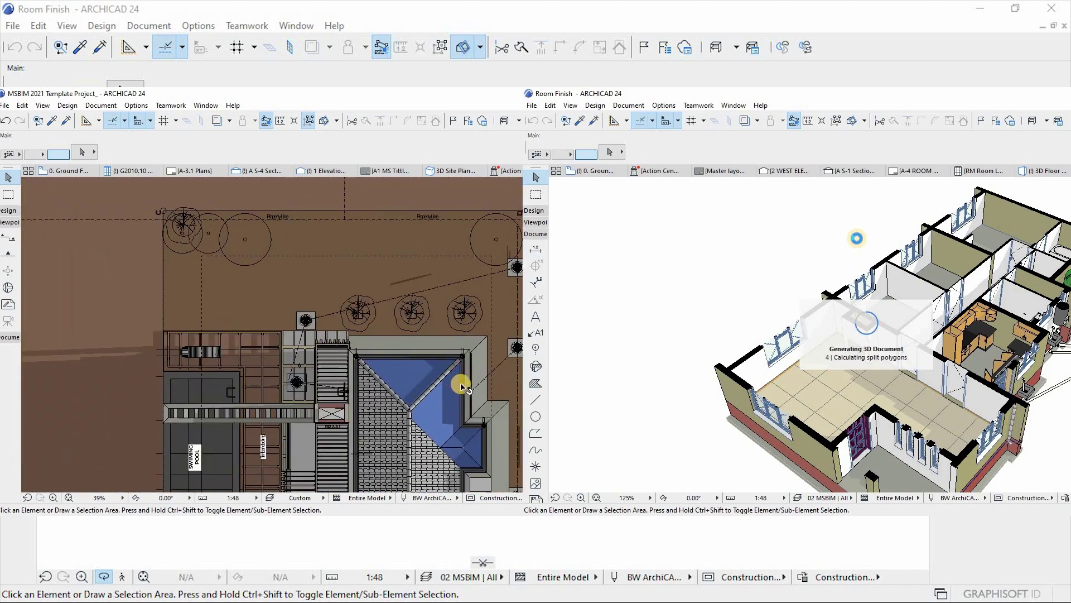
{"action": "scroll", "coordinate": [461, 385], "scroll_direction": "up", "scroll_amount": 9}
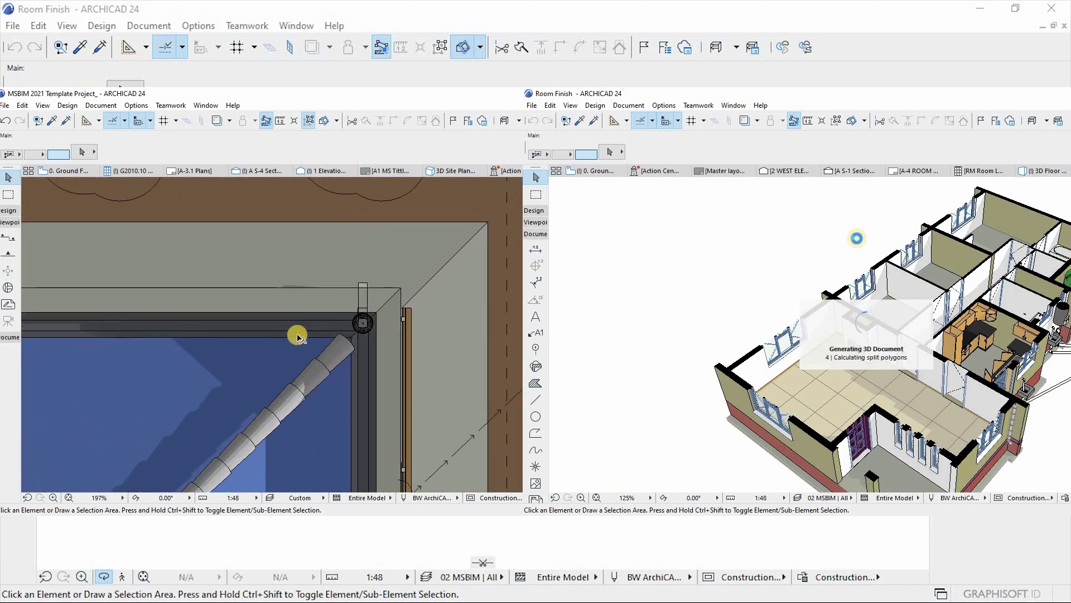
{"action": "scroll", "coordinate": [509, 270], "scroll_direction": "down", "scroll_amount": 8}
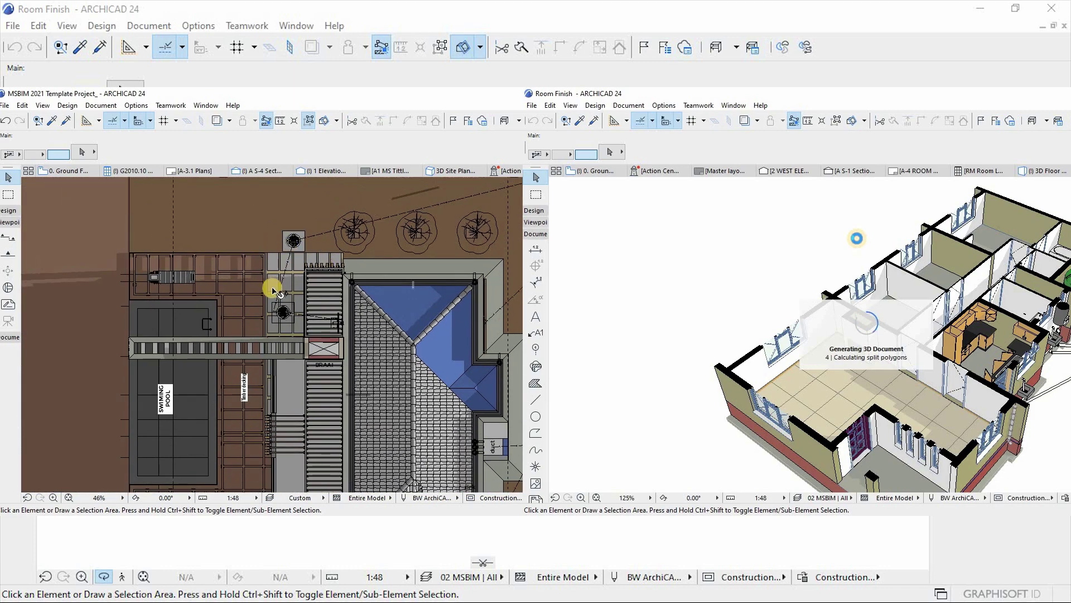
{"action": "scroll", "coordinate": [274, 289], "scroll_direction": "up", "scroll_amount": 3}
{"action": "scroll", "coordinate": [477, 371], "scroll_direction": "down", "scroll_amount": 5}
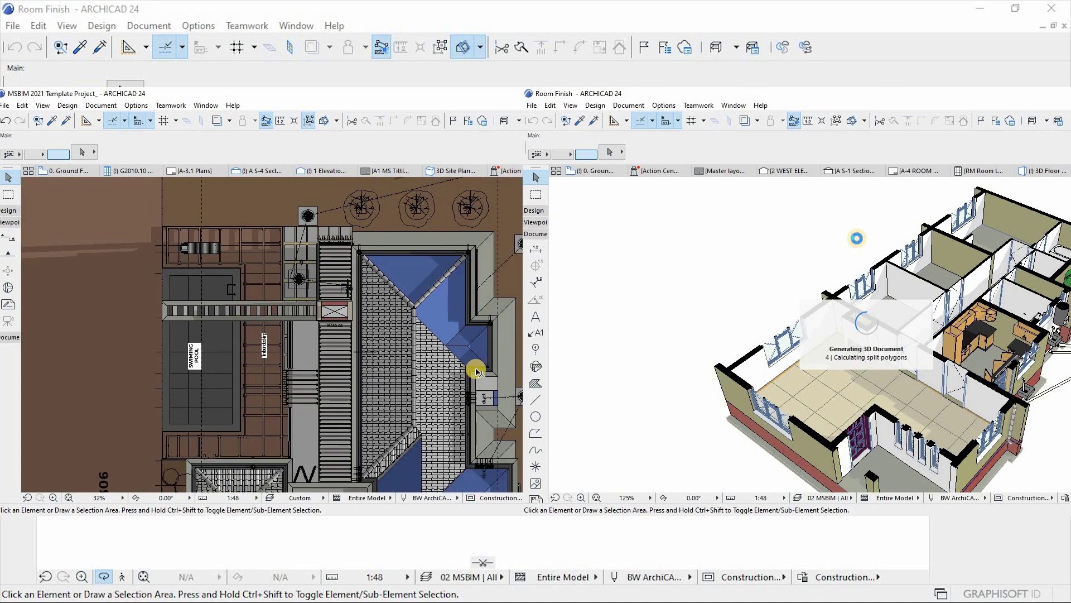
{"action": "scroll", "coordinate": [428, 386], "scroll_direction": "up", "scroll_amount": 1}
{"action": "scroll", "coordinate": [427, 372], "scroll_direction": "up", "scroll_amount": 12}
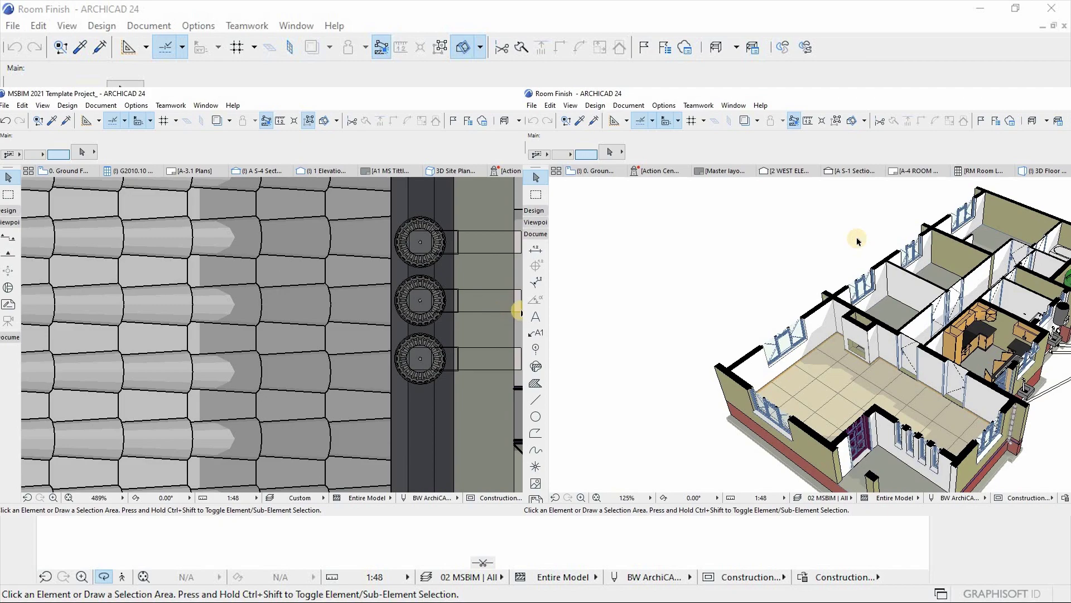
{"action": "scroll", "coordinate": [476, 344], "scroll_direction": "down", "scroll_amount": 12}
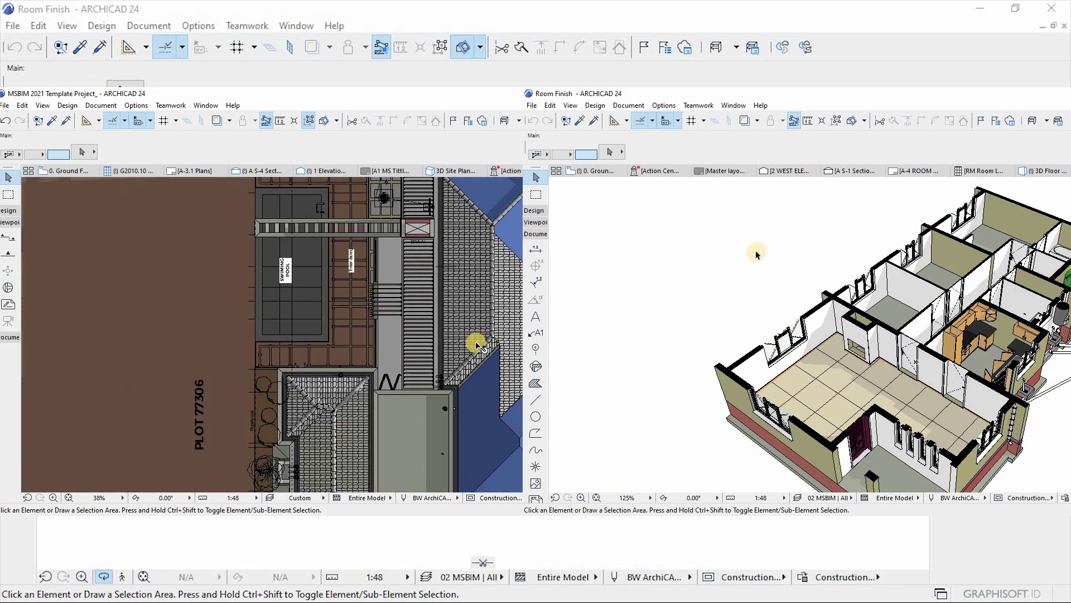
{"action": "scroll", "coordinate": [755, 253], "scroll_direction": "up", "scroll_amount": 3}
{"action": "scroll", "coordinate": [335, 375], "scroll_direction": "up", "scroll_amount": 10}
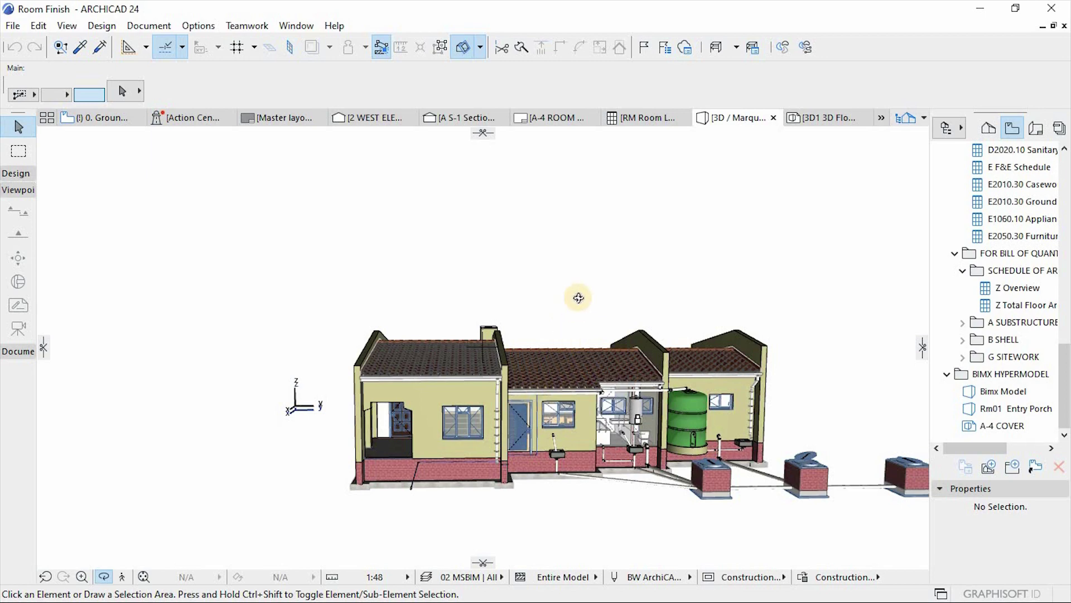
With 3D Cutaway on, cut the house horizontally through the walls below the roof using a new cutting plane from above.
{"action": "left_click_drag", "start_coordinate": [500, 347], "coordinate": [540, 436]}
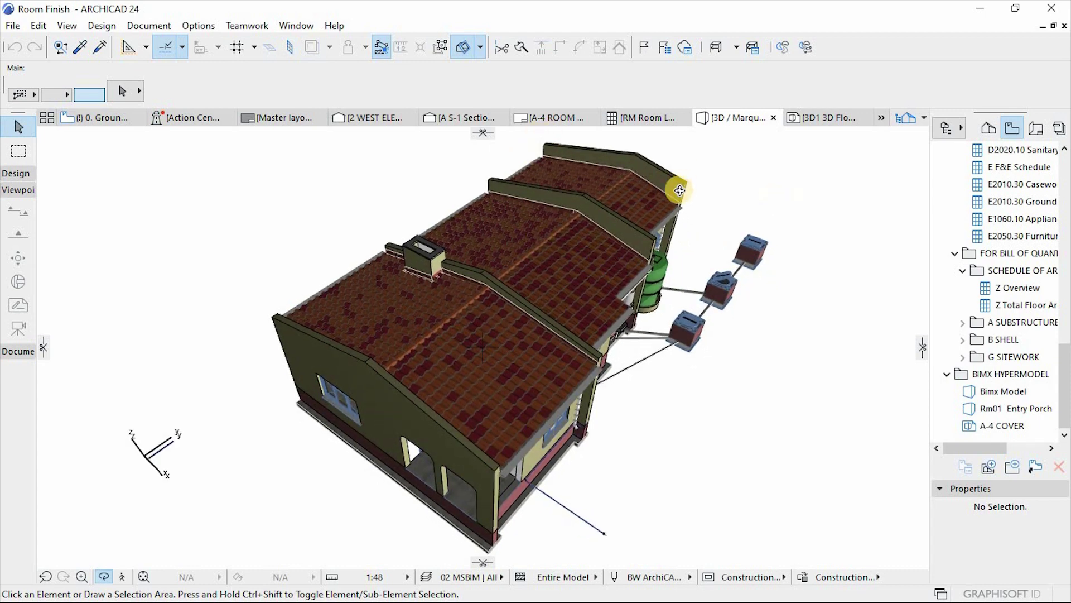
{"action": "left_click", "coordinate": [464, 49]}
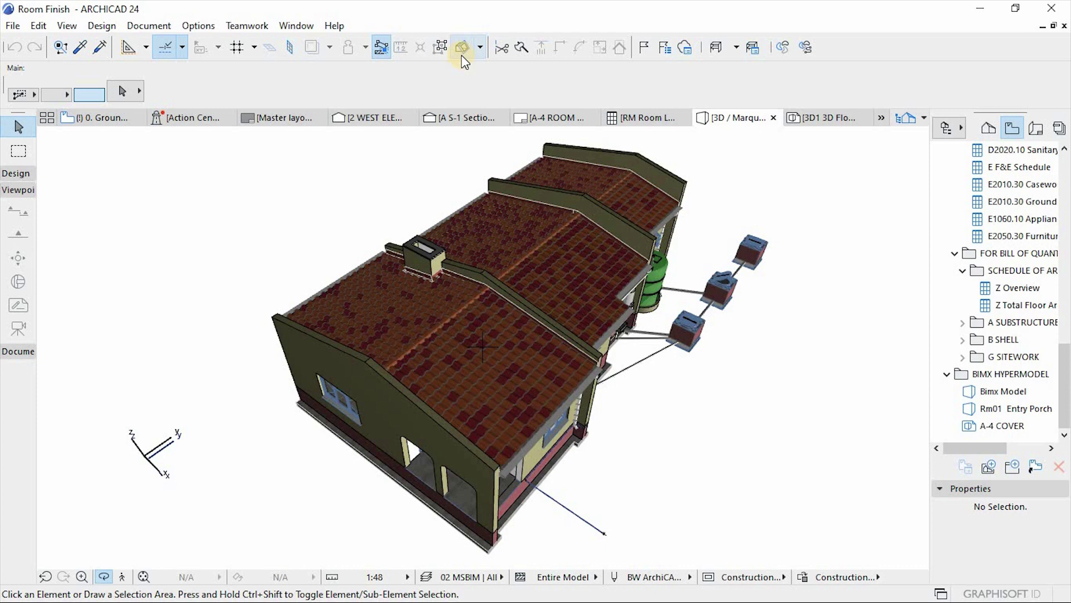
{"action": "left_click", "coordinate": [462, 48]}
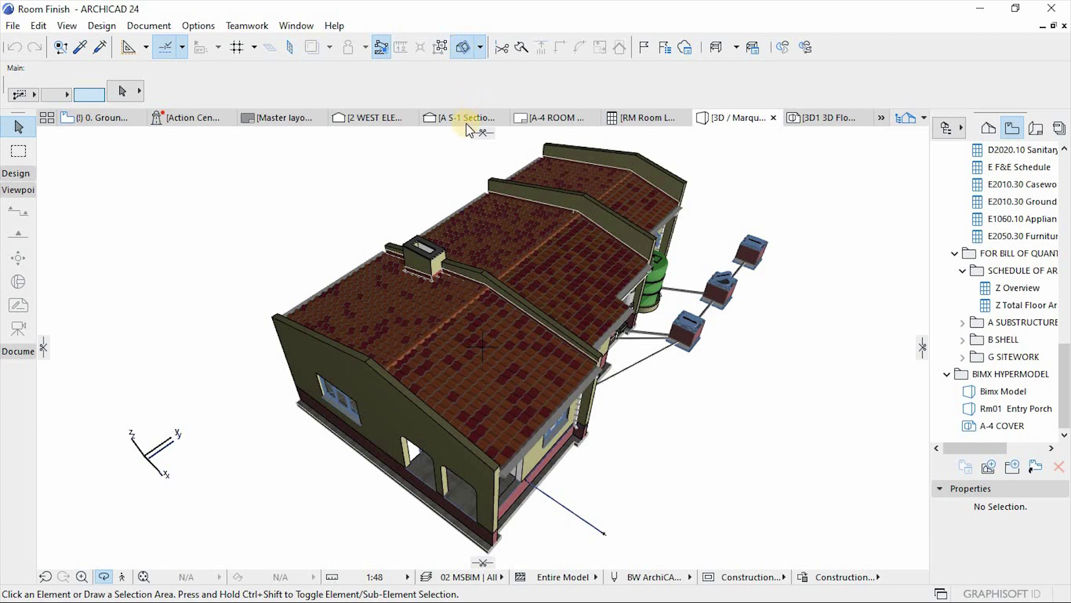
{"action": "left_click_drag", "start_coordinate": [481, 133], "coordinate": [483, 132]}
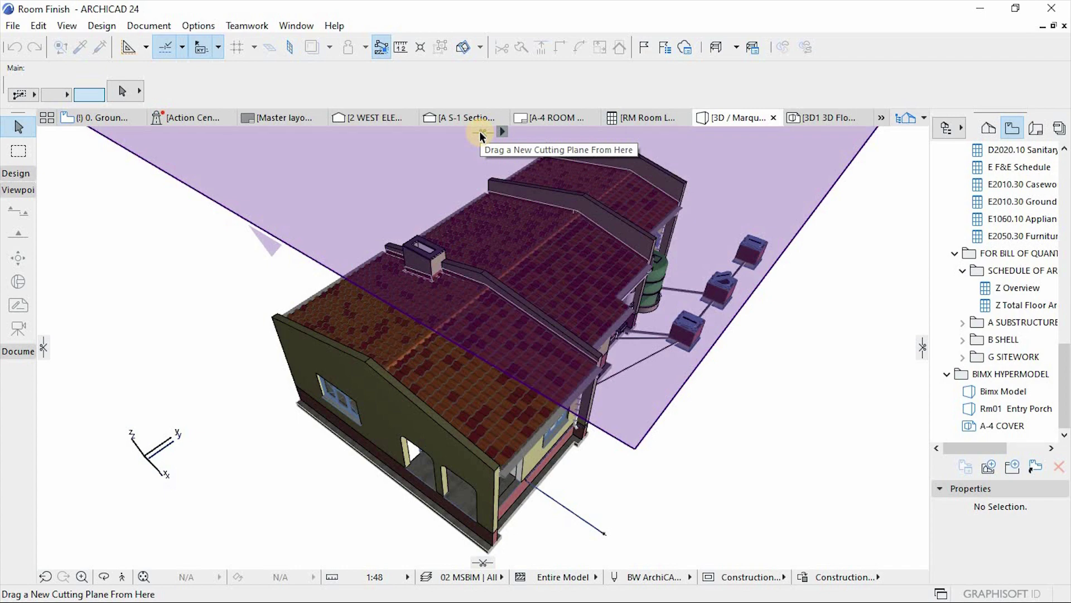
{"action": "left_click_drag", "start_coordinate": [480, 132], "coordinate": [490, 391]}
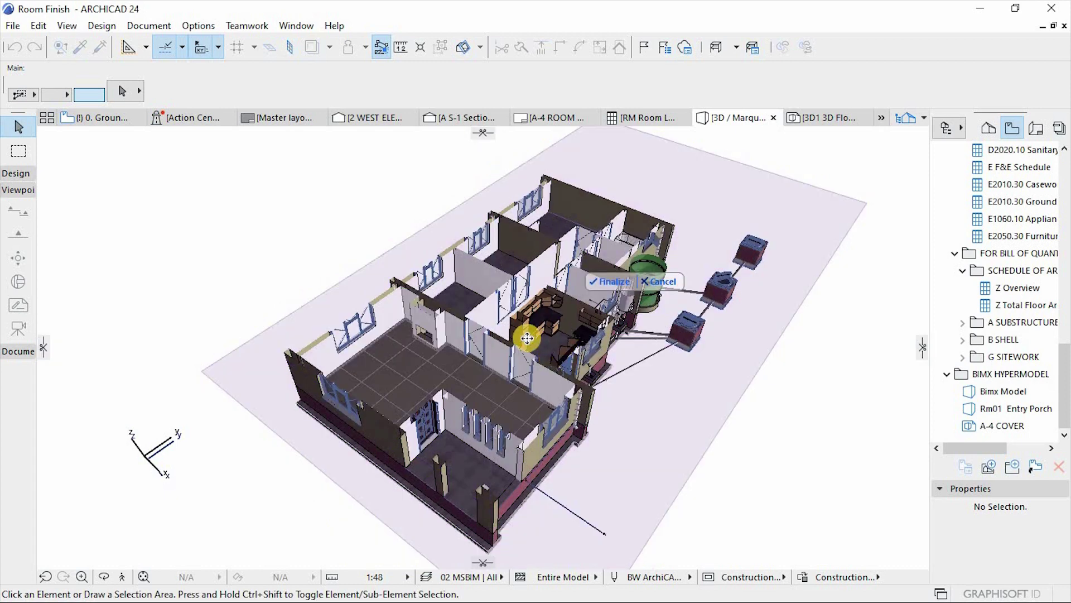
{"action": "left_click", "coordinate": [609, 280]}
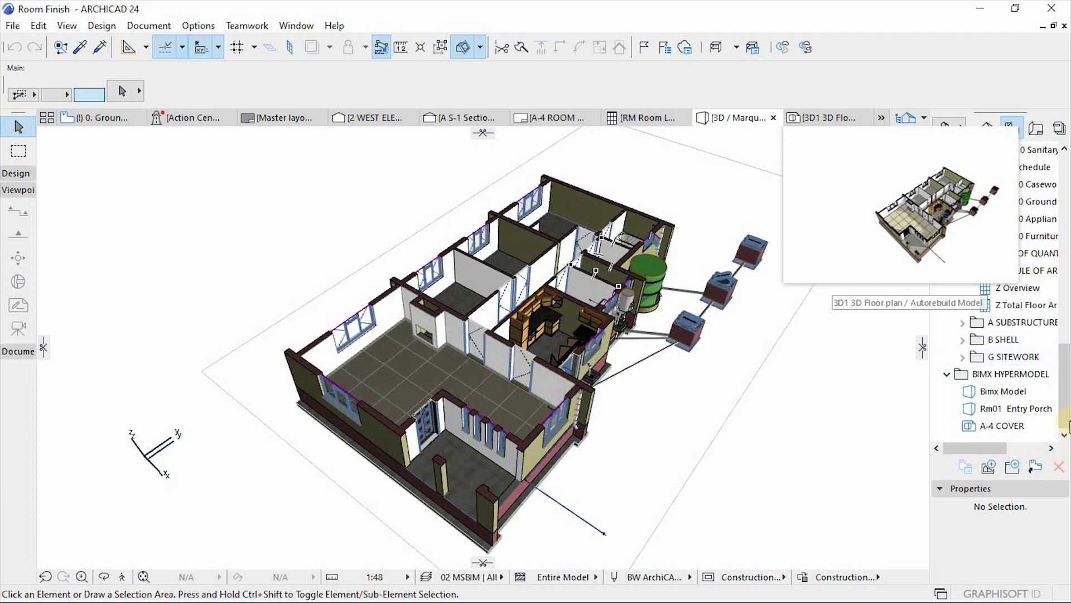
Save the cutaway perspective as a view named 3D Floor Plan in the BIMX HYPERMODEL folder.
{"action": "left_click", "coordinate": [1007, 374]}
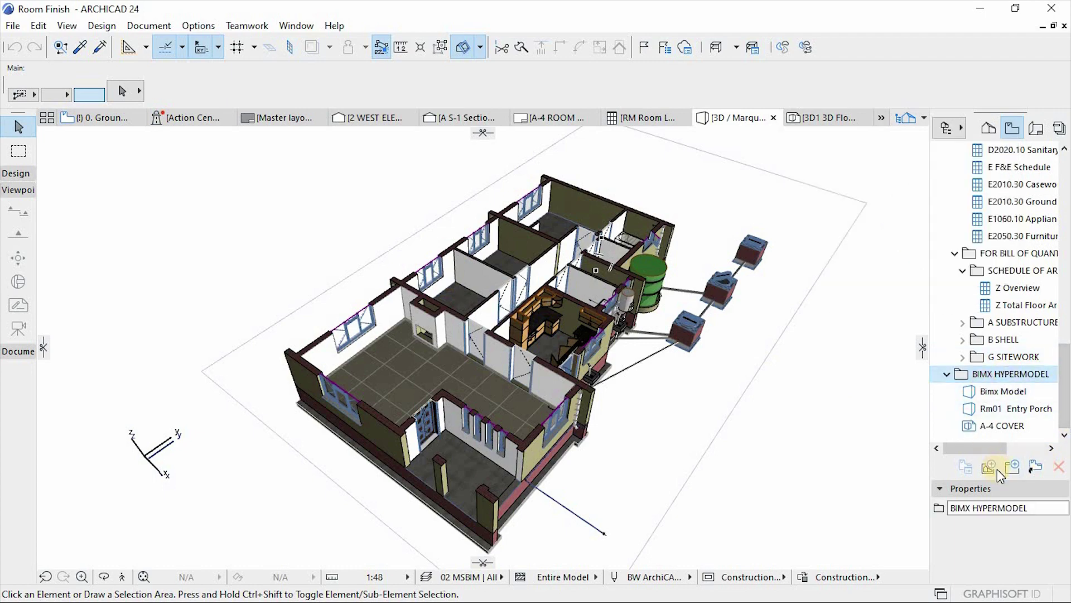
{"action": "left_click", "coordinate": [989, 468]}
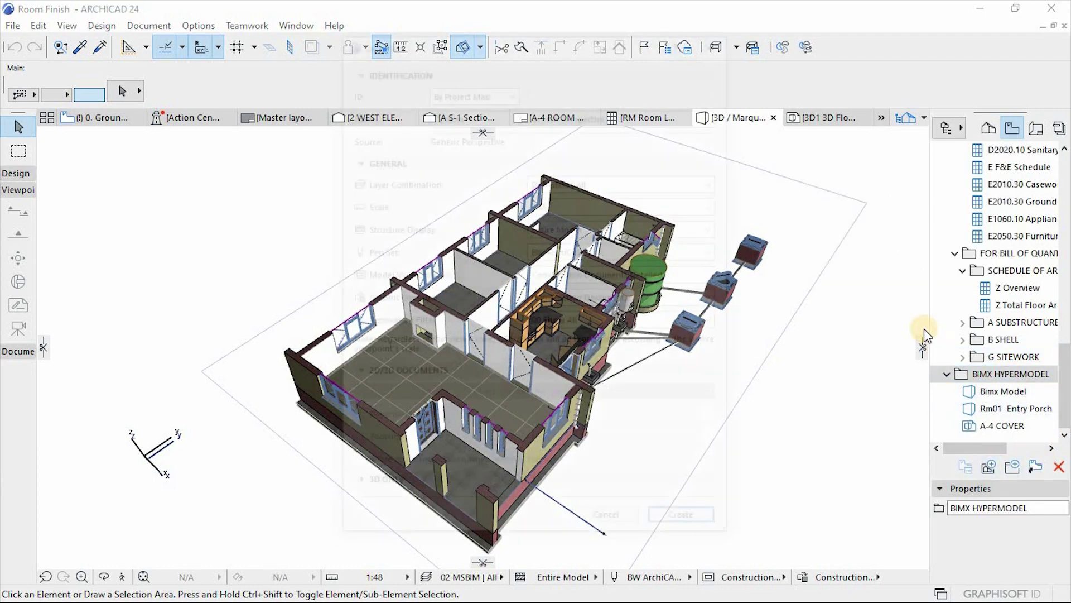
{"action": "left_click", "coordinate": [563, 114]}
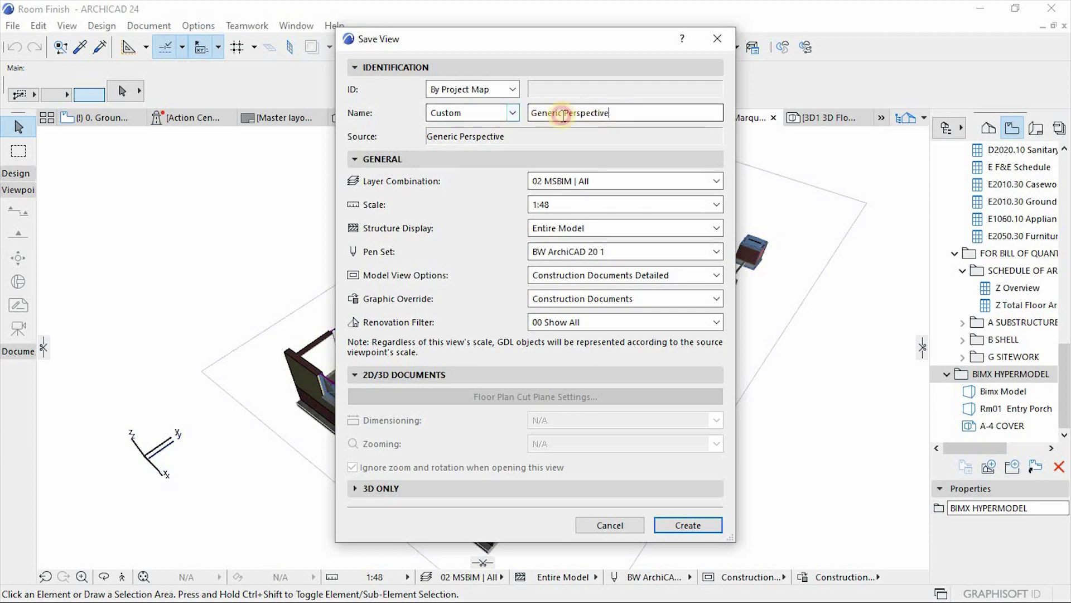
{"action": "triple_click", "coordinate": [562, 115]}
{"action": "type", "text": "Floor Plan"}
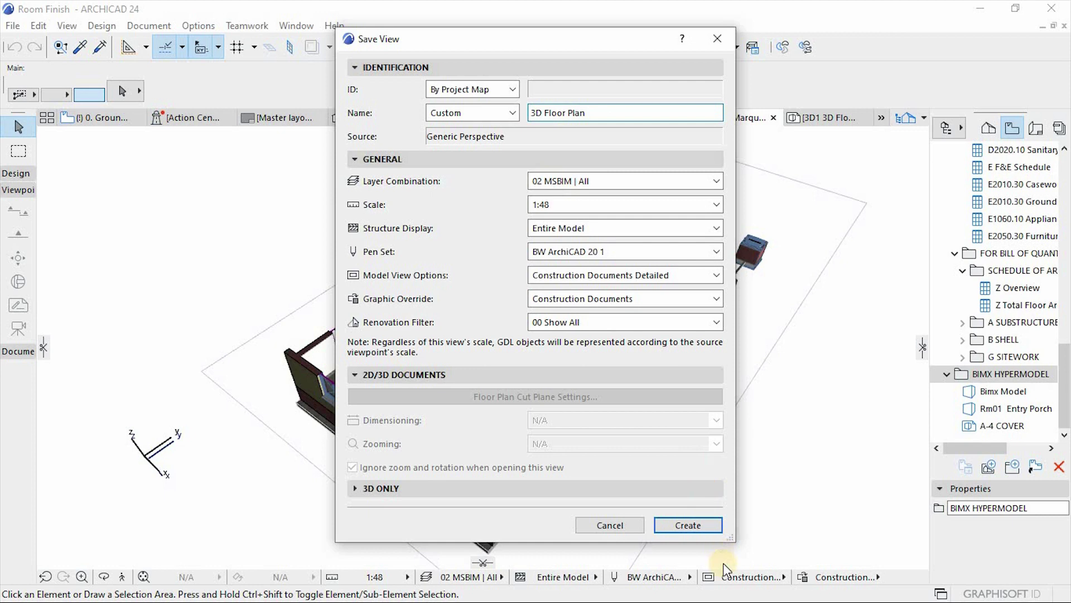
{"action": "left_click", "coordinate": [703, 527]}
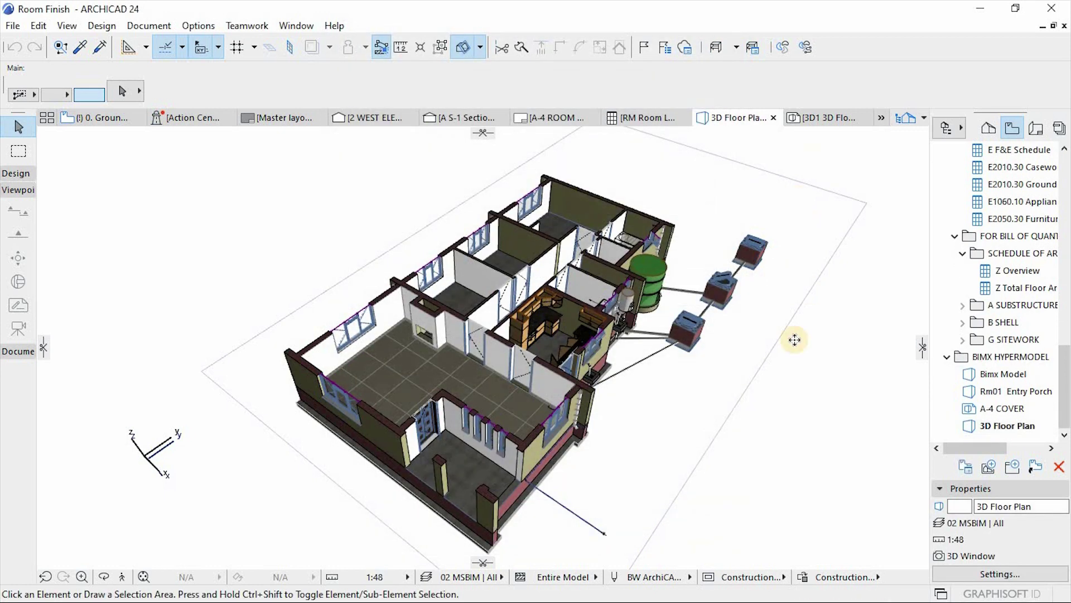
Create a new 3D document from the saved 3D Floor Plan view, with reference ID 3D2 and name 3D Floor plan.
{"action": "left_click", "coordinate": [1002, 428]}
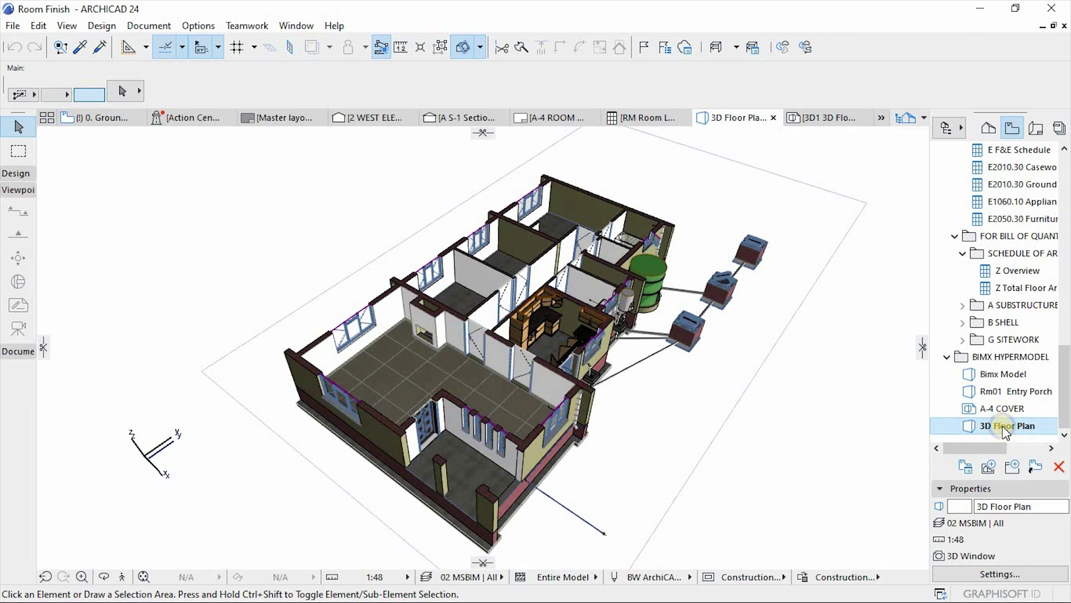
{"action": "right_click", "coordinate": [1004, 431]}
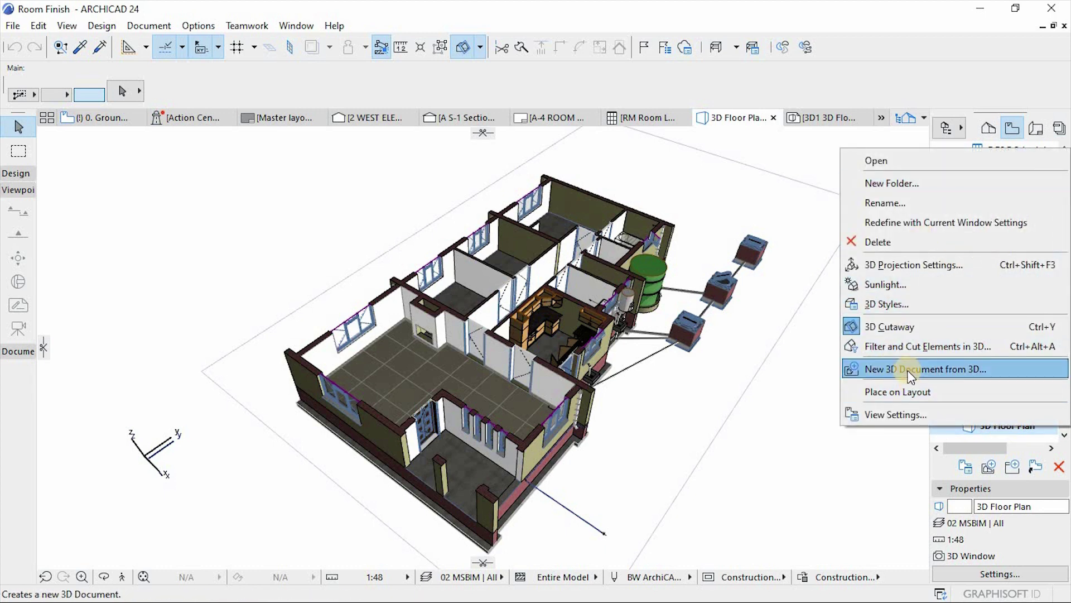
{"action": "left_click", "coordinate": [921, 372]}
{"action": "left_click", "coordinate": [919, 369]}
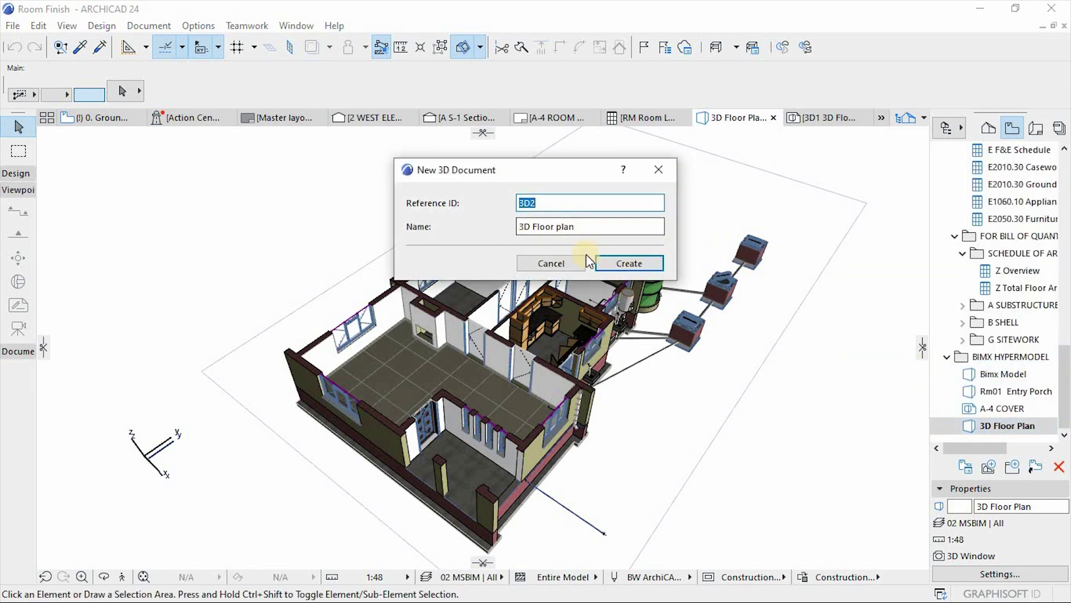
{"action": "left_click", "coordinate": [627, 263]}
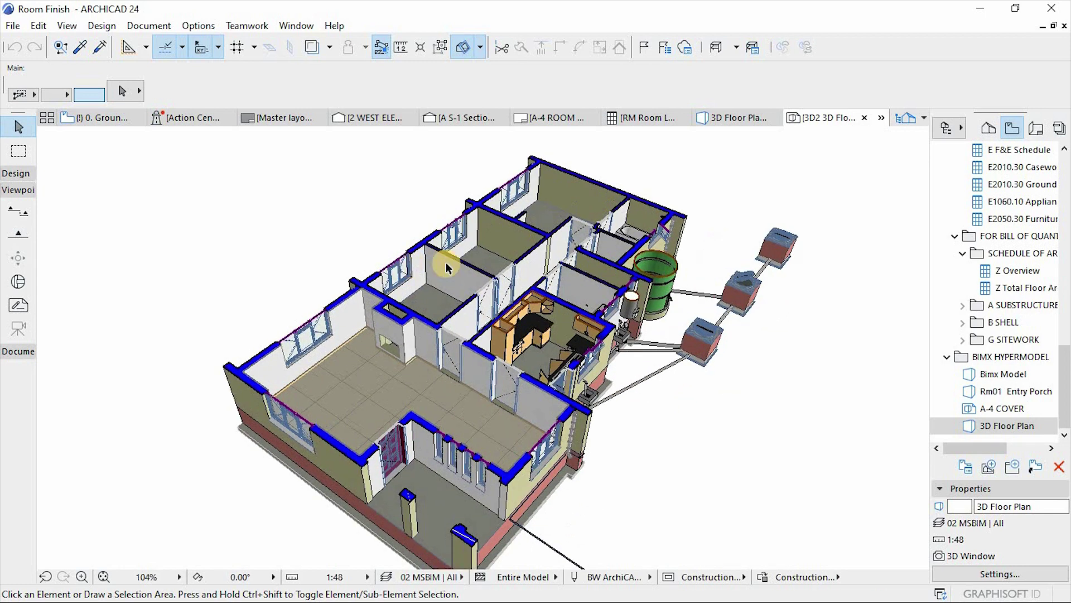
Save the 3D2 document as a view in the BIMX HYPERMODEL folder with the current zoom and open it.
{"action": "scroll", "coordinate": [446, 262], "scroll_direction": "down", "scroll_amount": 2}
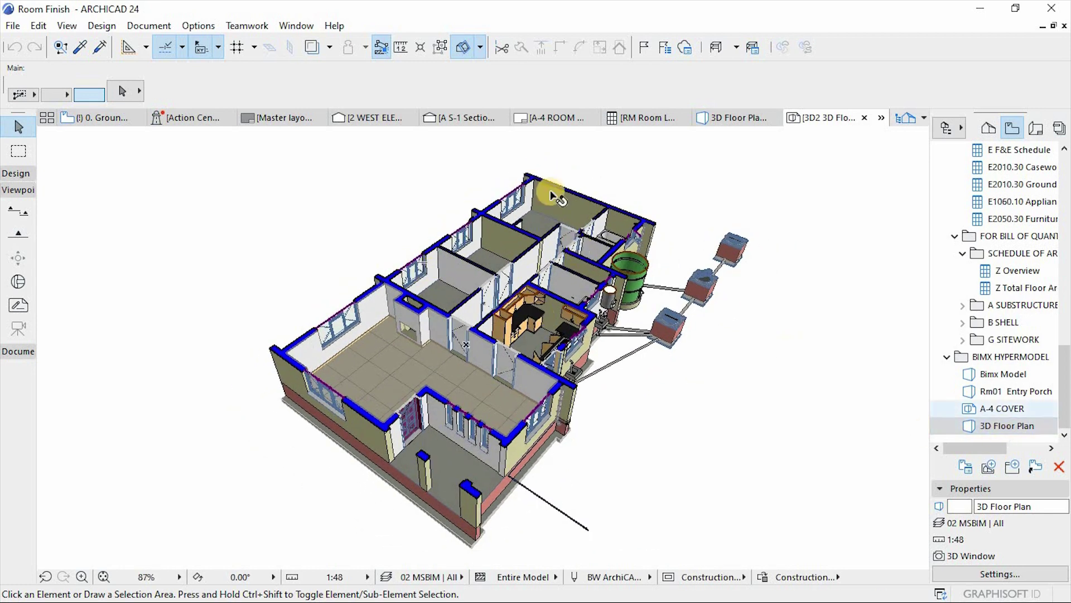
{"action": "left_click", "coordinate": [1062, 364]}
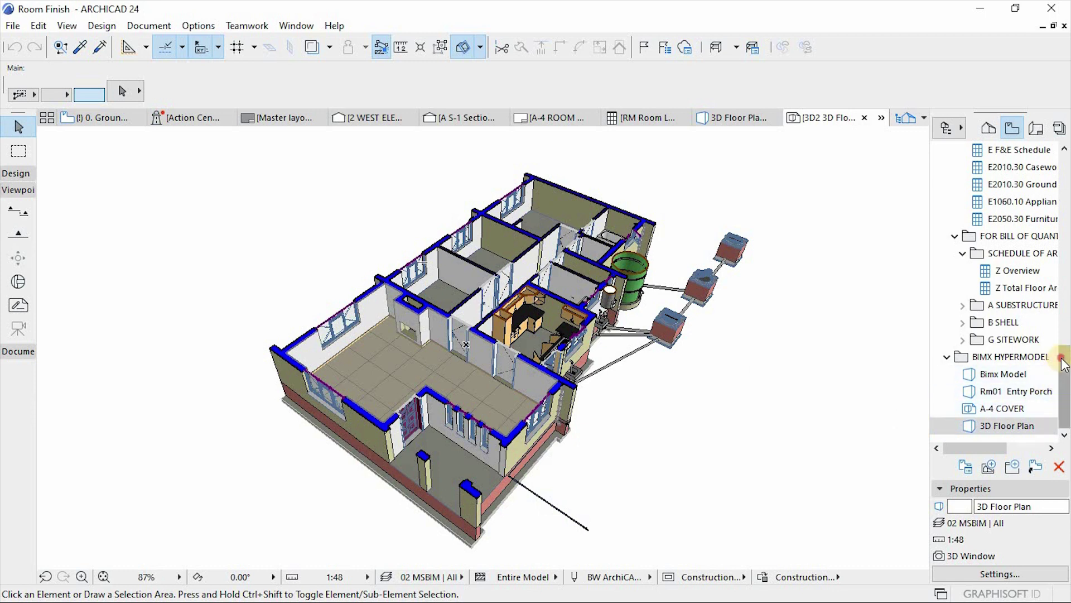
{"action": "left_click", "coordinate": [988, 467]}
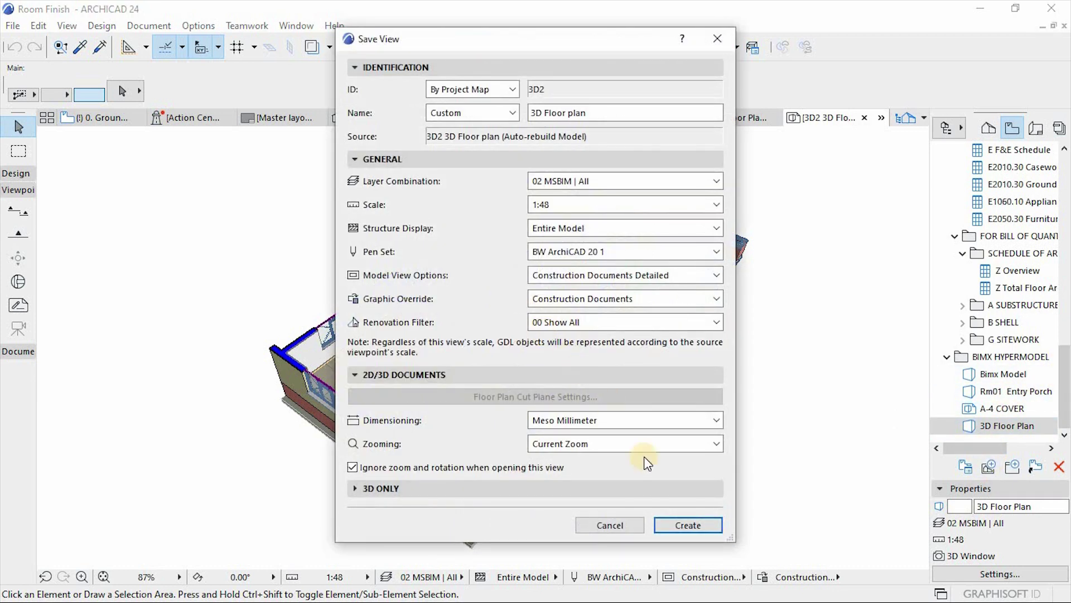
{"action": "left_click", "coordinate": [696, 518]}
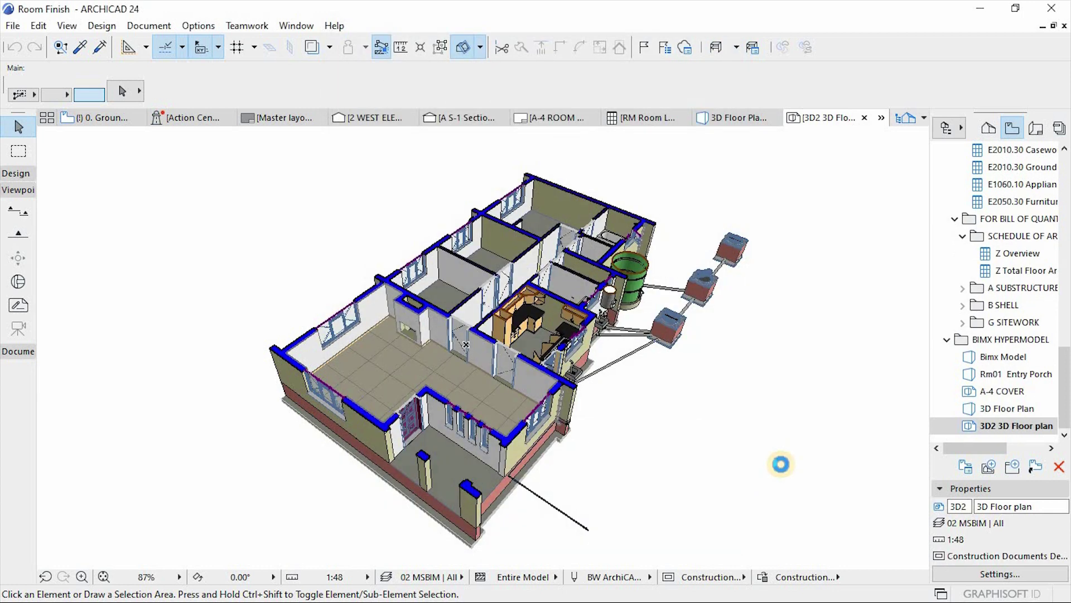
{"action": "left_click", "coordinate": [1004, 427]}
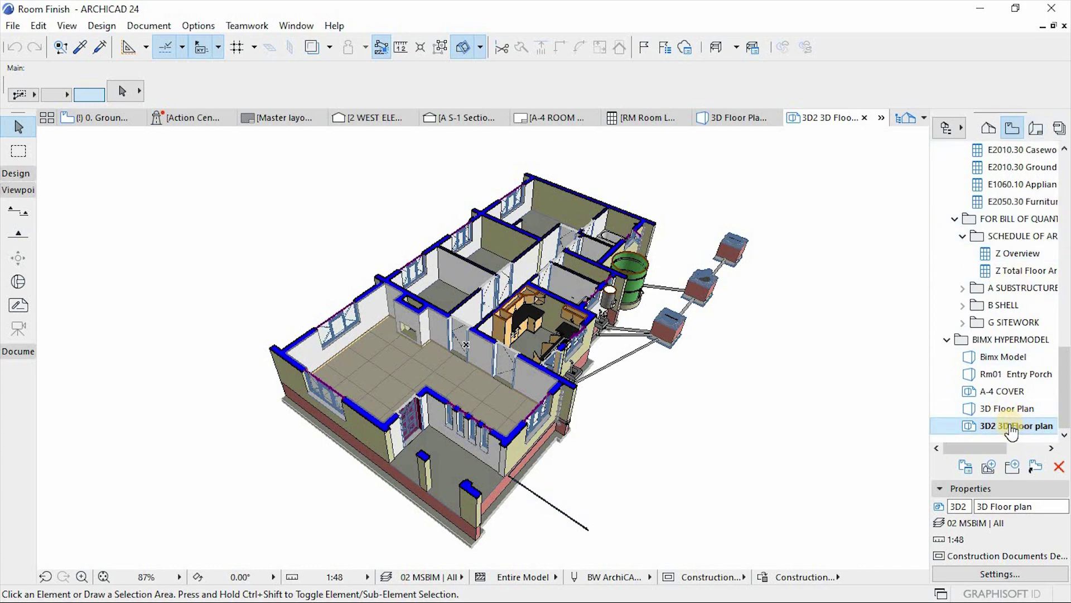
Examine the cut wall surfaces and hatching around the entrance door in the 3D2 document.
{"action": "scroll", "coordinate": [472, 284], "scroll_direction": "up", "scroll_amount": 1}
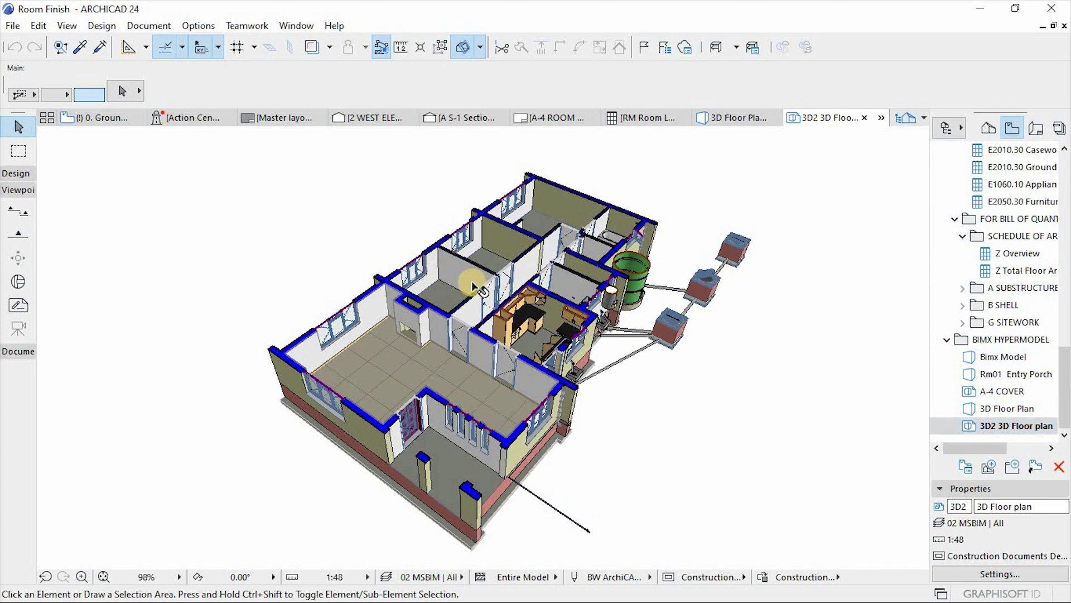
{"action": "scroll", "coordinate": [473, 283], "scroll_direction": "up", "scroll_amount": 1}
{"action": "scroll", "coordinate": [474, 281], "scroll_direction": "down", "scroll_amount": 2}
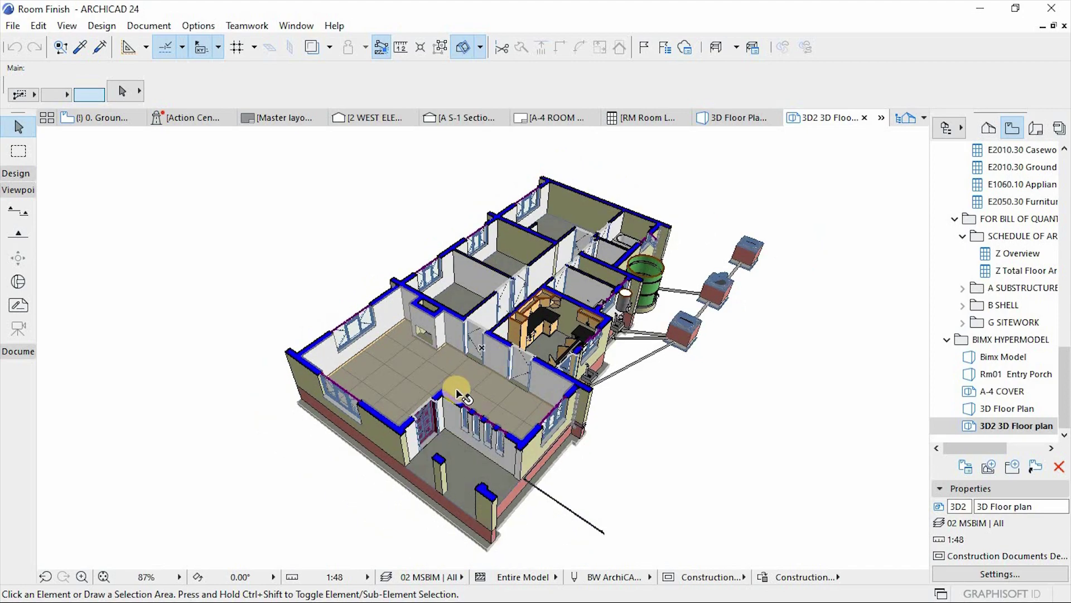
{"action": "scroll", "coordinate": [457, 394], "scroll_direction": "up", "scroll_amount": 4}
{"action": "scroll", "coordinate": [399, 419], "scroll_direction": "up", "scroll_amount": 4}
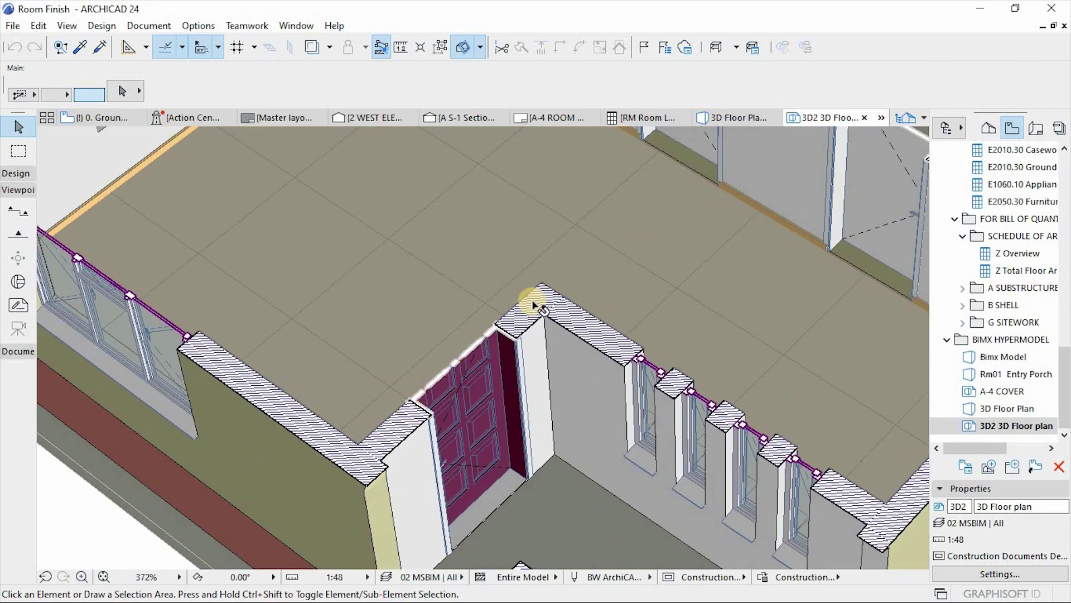
{"action": "scroll", "coordinate": [400, 414], "scroll_direction": "up", "scroll_amount": 1}
{"action": "scroll", "coordinate": [399, 414], "scroll_direction": "up", "scroll_amount": 9}
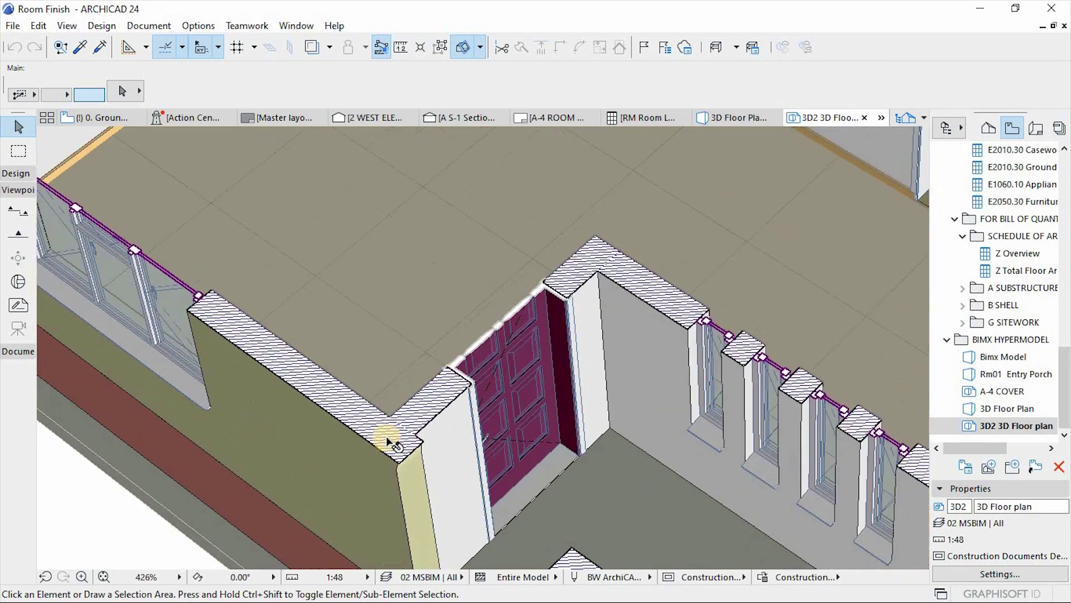
{"action": "scroll", "coordinate": [419, 430], "scroll_direction": "down", "scroll_amount": 18}
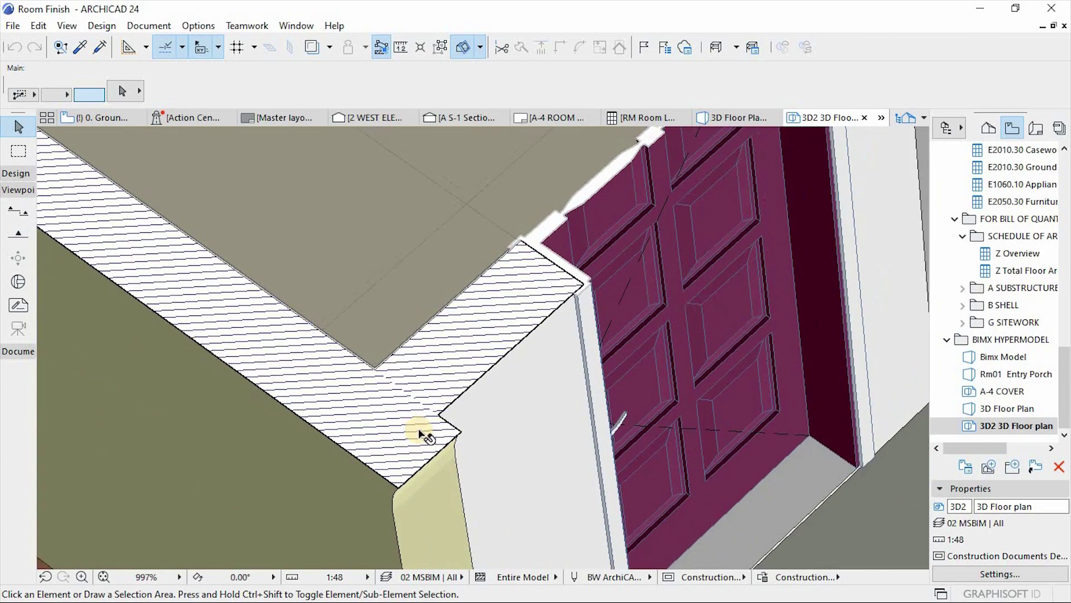
Examine the cut walls and room interiors across the whole house in the 3D2 document.
{"action": "scroll", "coordinate": [462, 362], "scroll_direction": "up", "scroll_amount": 1}
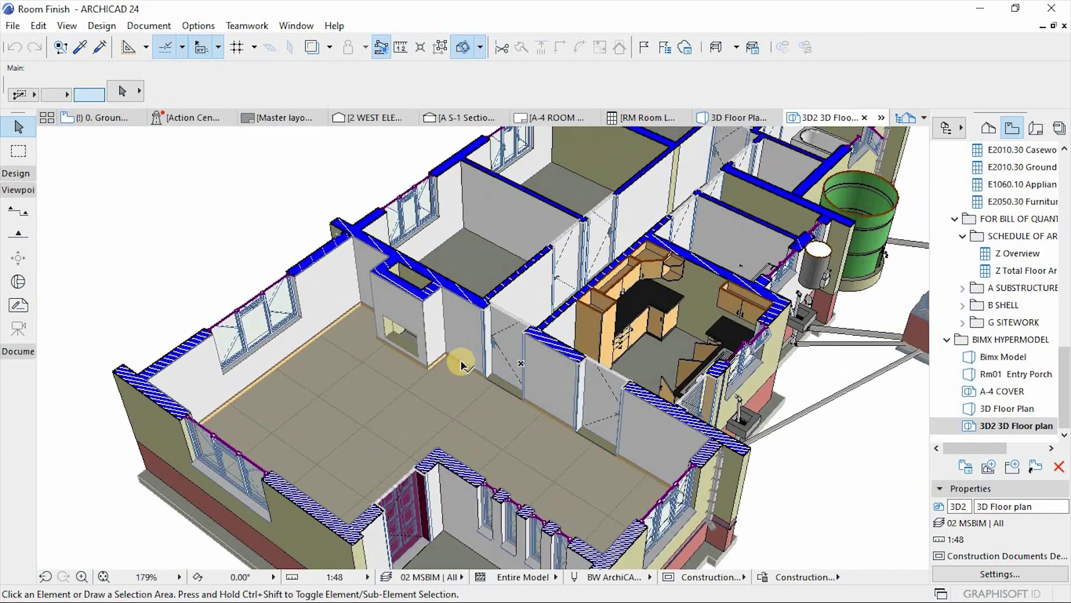
{"action": "scroll", "coordinate": [467, 342], "scroll_direction": "down", "scroll_amount": 2}
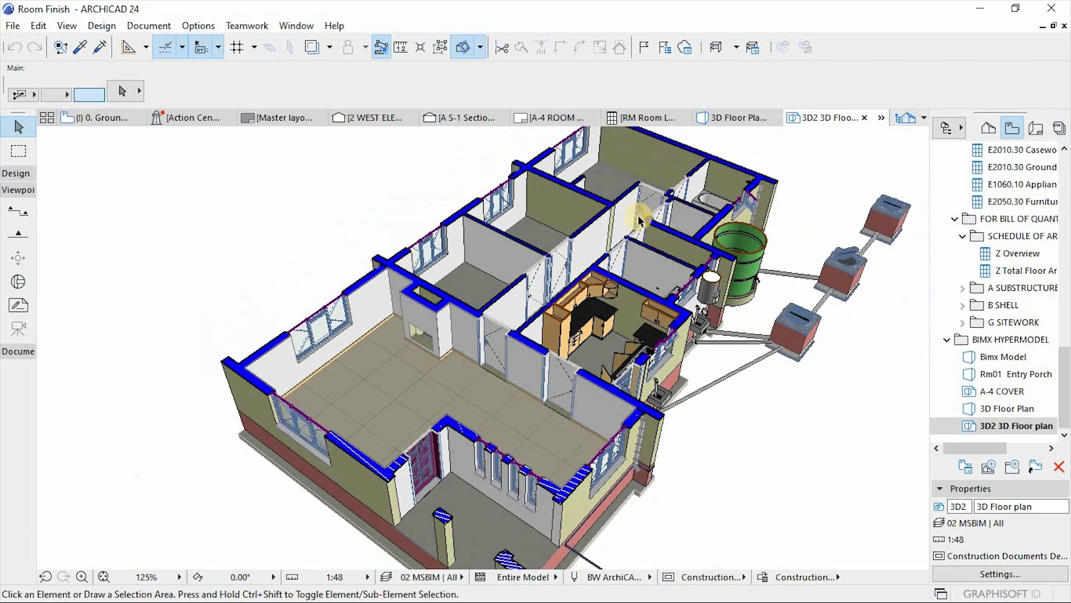
{"action": "scroll", "coordinate": [604, 217], "scroll_direction": "up", "scroll_amount": 4}
{"action": "scroll", "coordinate": [504, 299], "scroll_direction": "down", "scroll_amount": 2}
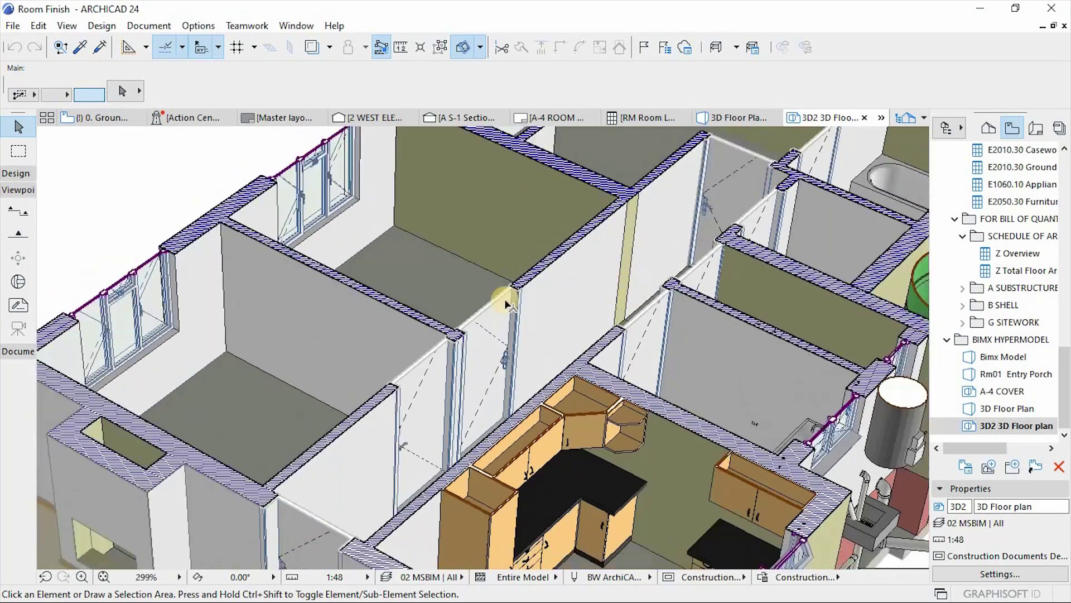
{"action": "left_click", "coordinate": [543, 230]}
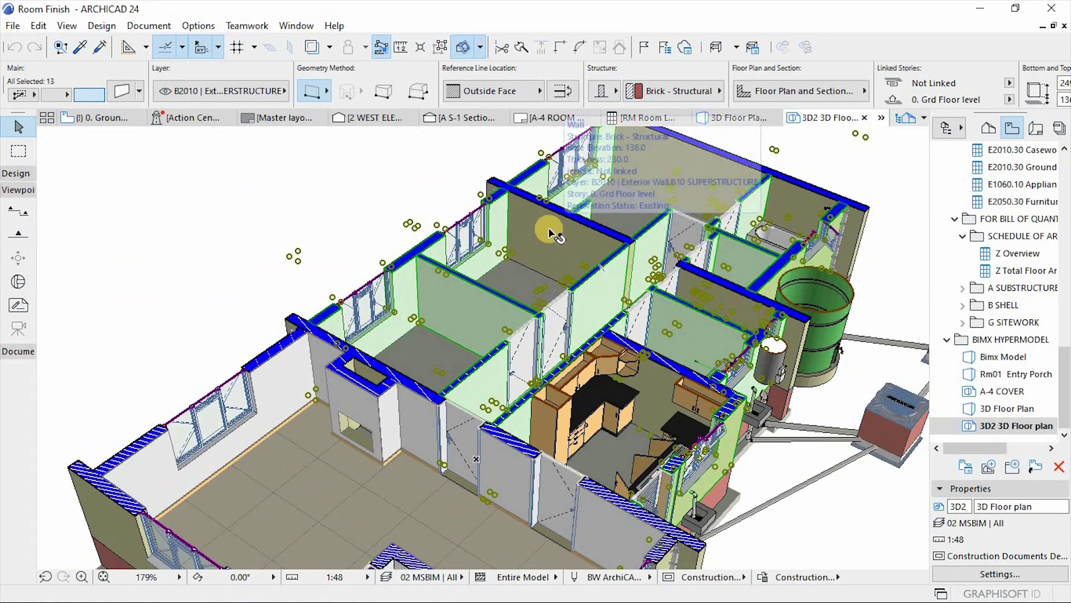
{"action": "key", "text": "Escape"}
{"action": "scroll", "coordinate": [575, 260], "scroll_direction": "down", "scroll_amount": 2}
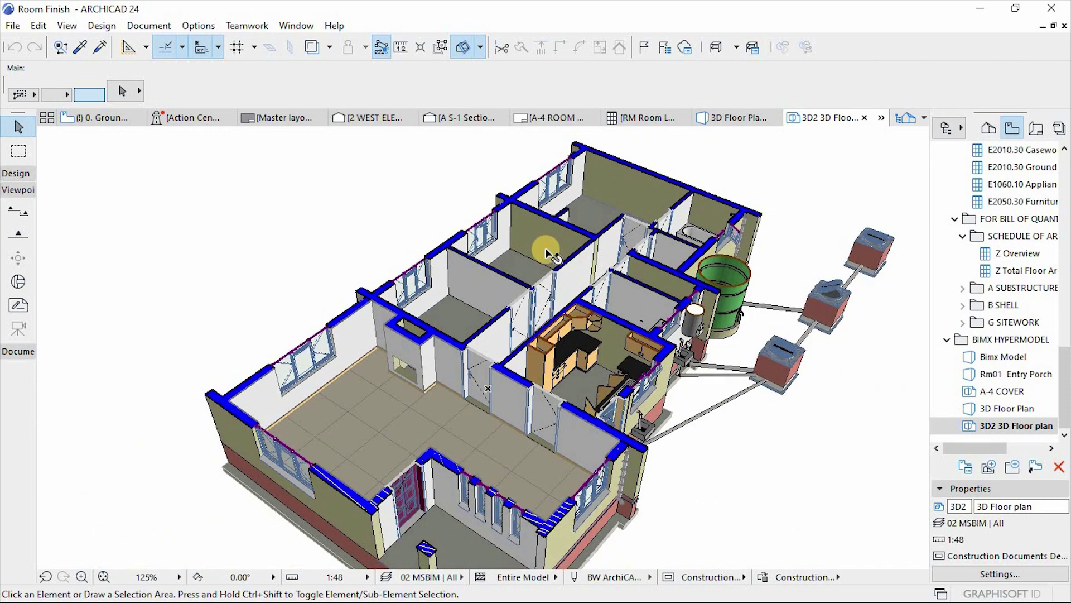
{"action": "scroll", "coordinate": [522, 385], "scroll_direction": "down", "scroll_amount": 2}
{"action": "scroll", "coordinate": [522, 385], "scroll_direction": "up", "scroll_amount": 2}
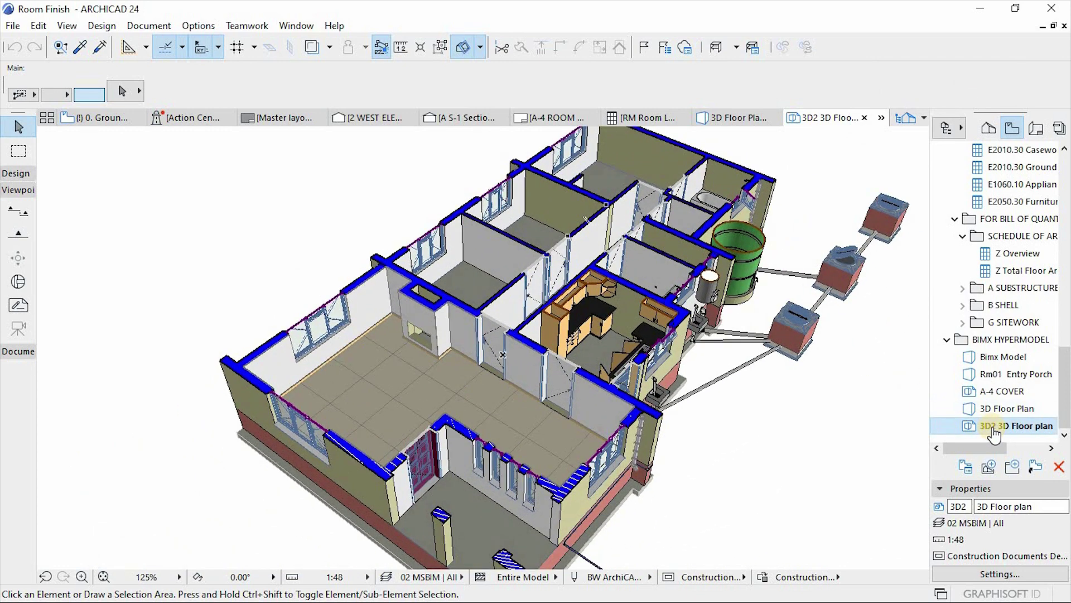
In the 3D2 document's projection settings, base the sun position on date and time, using 20/08/2017 and adjusting the hour.
{"action": "right_click", "coordinate": [959, 426]}
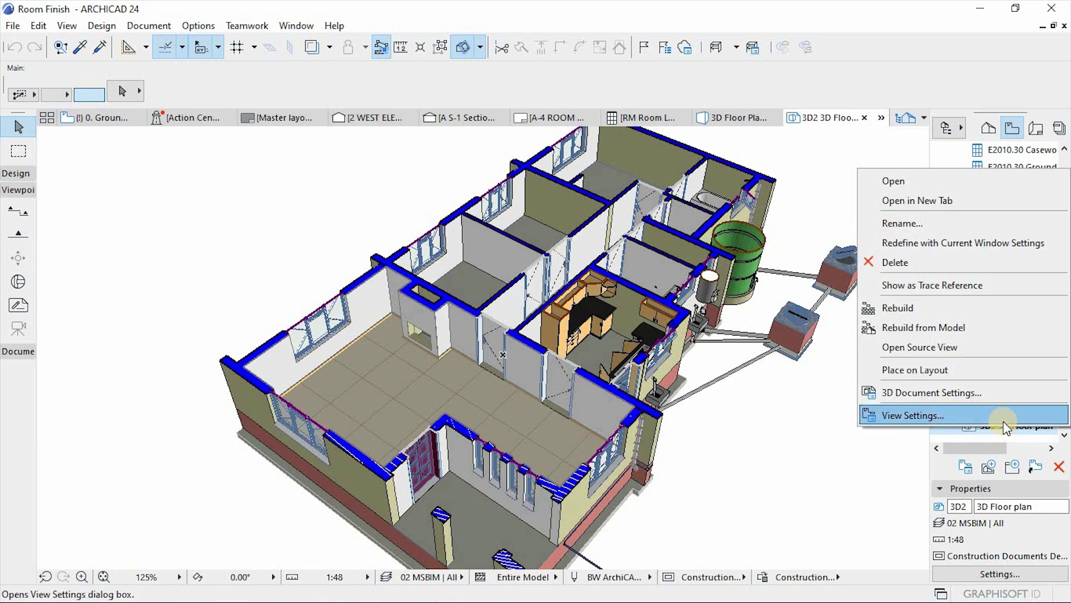
{"action": "left_click", "coordinate": [937, 393]}
{"action": "left_click_drag", "start_coordinate": [688, 50], "coordinate": [781, 5]}
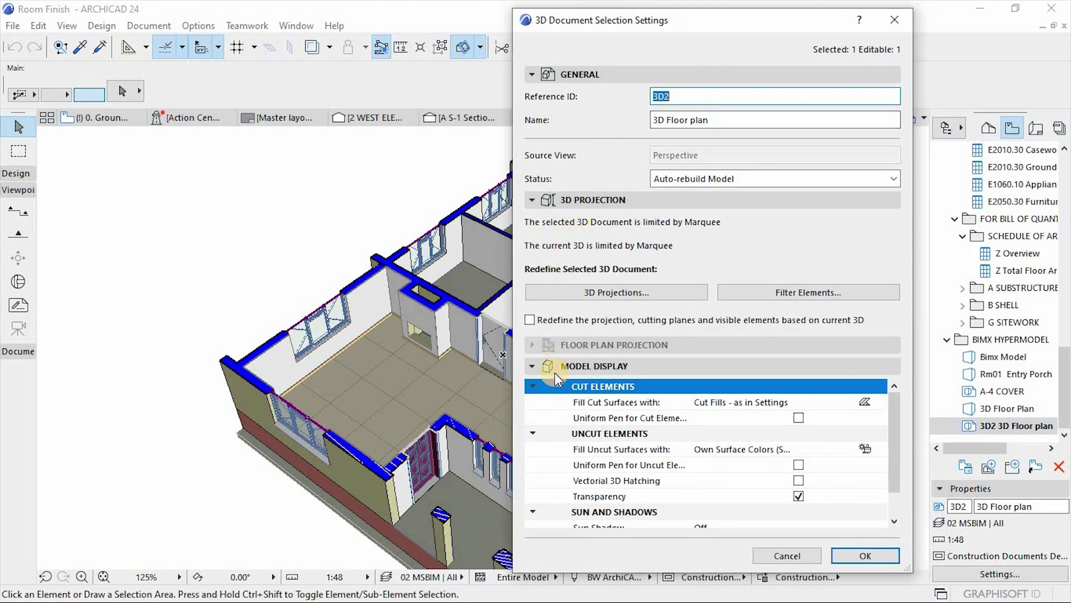
{"action": "left_click", "coordinate": [612, 296]}
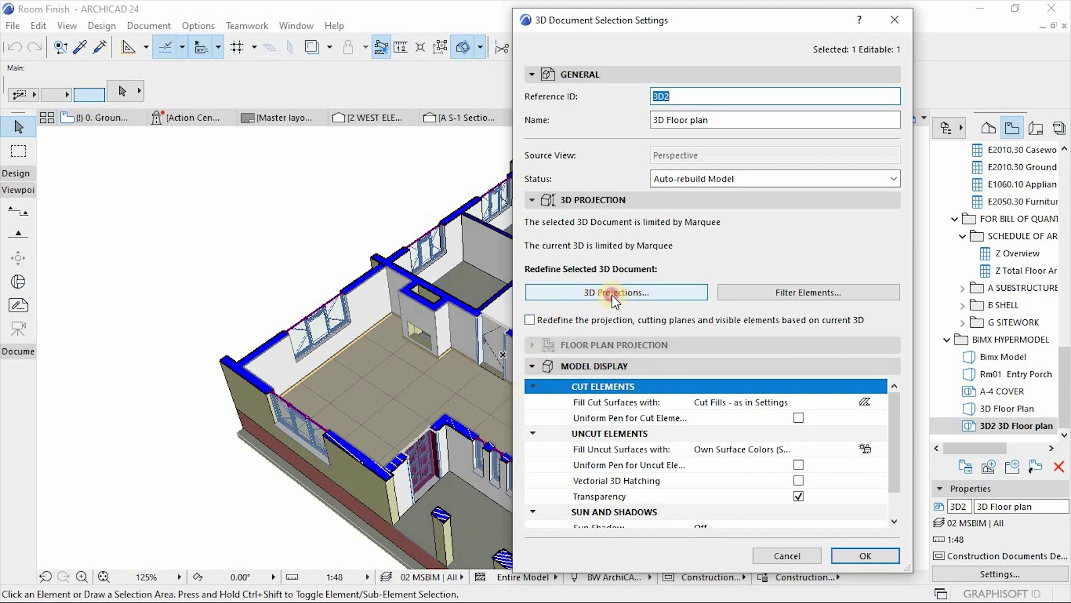
{"action": "left_click_drag", "start_coordinate": [578, 65], "coordinate": [660, 103]}
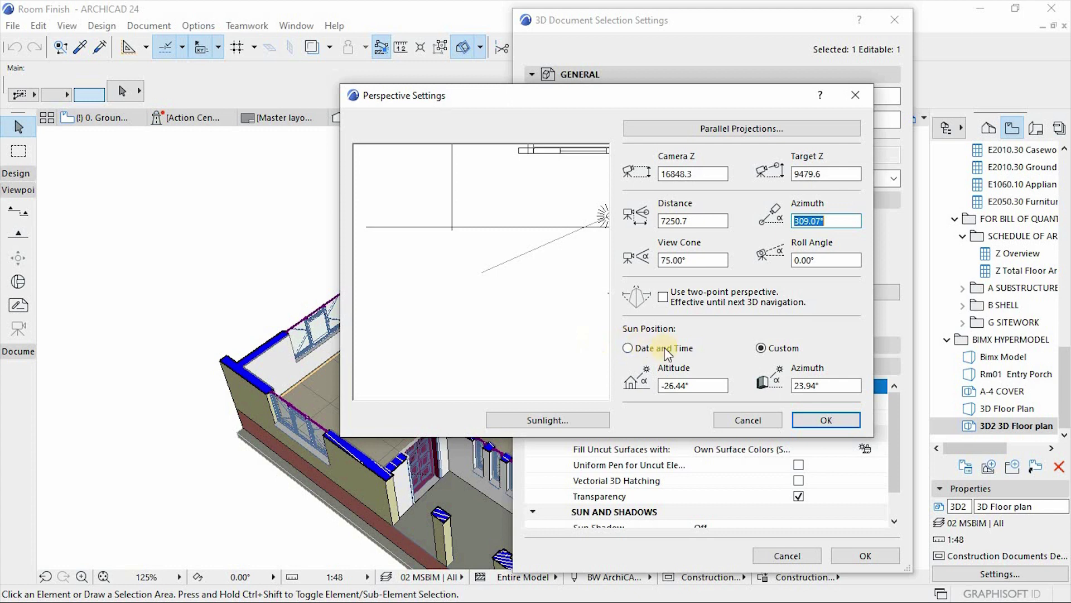
{"action": "left_click", "coordinate": [644, 347]}
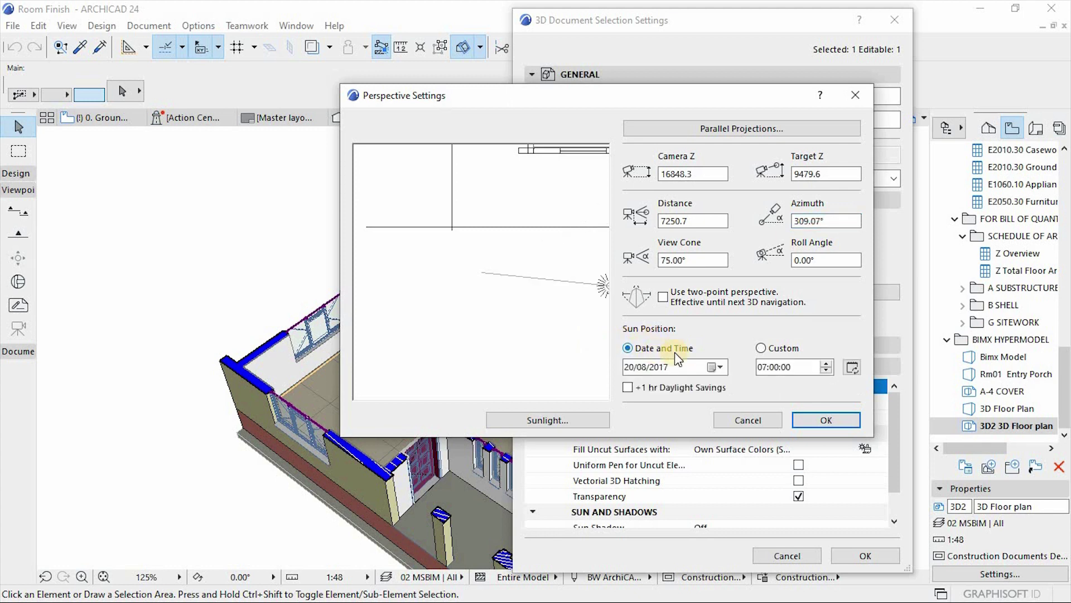
{"action": "left_click", "coordinate": [714, 367]}
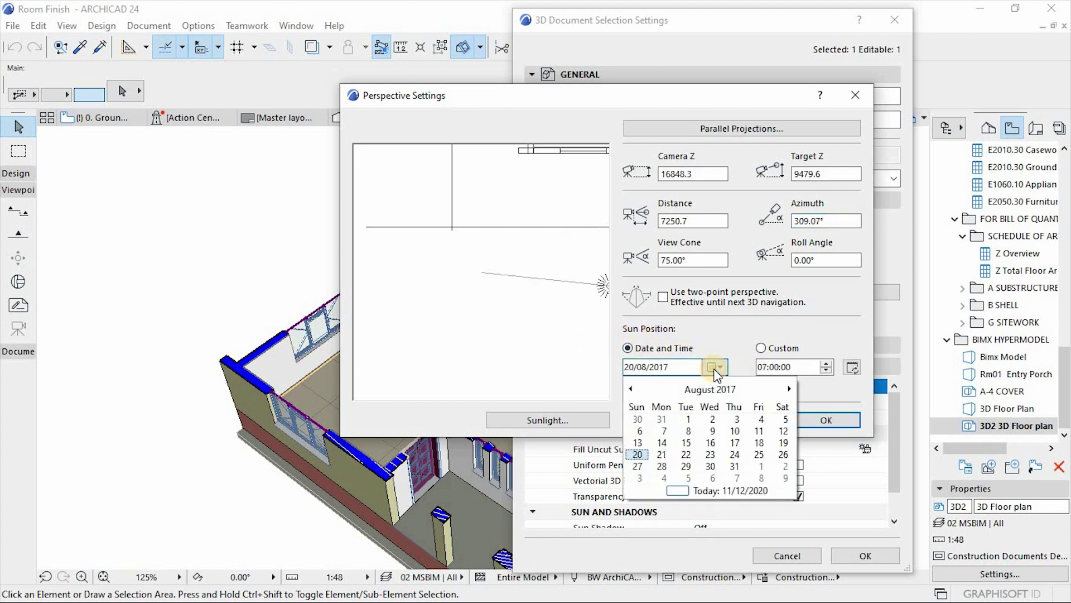
{"action": "left_click", "coordinate": [825, 367]}
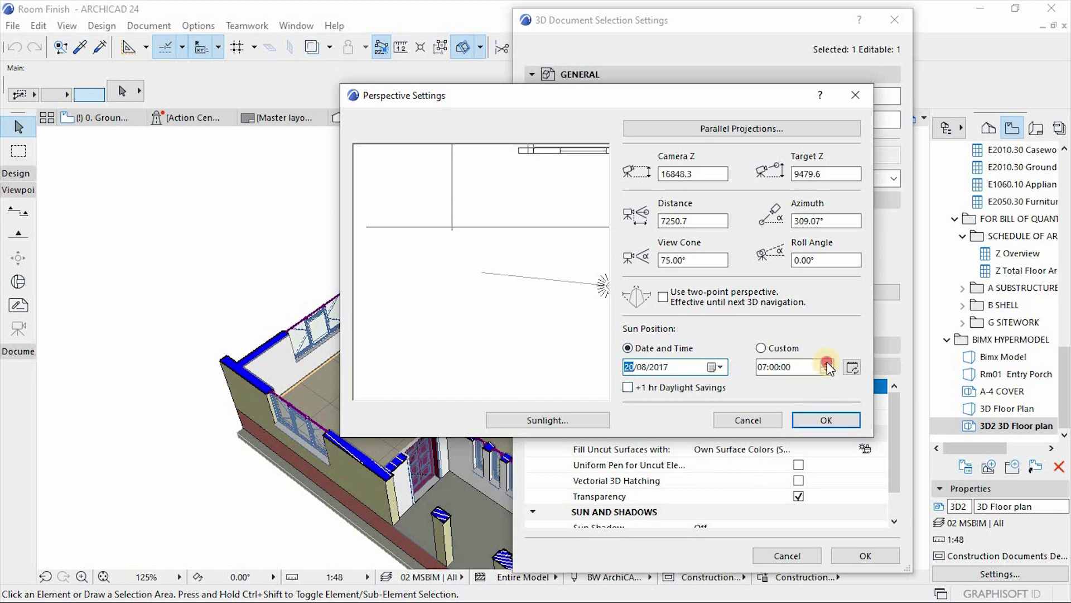
{"action": "left_click", "coordinate": [827, 363]}
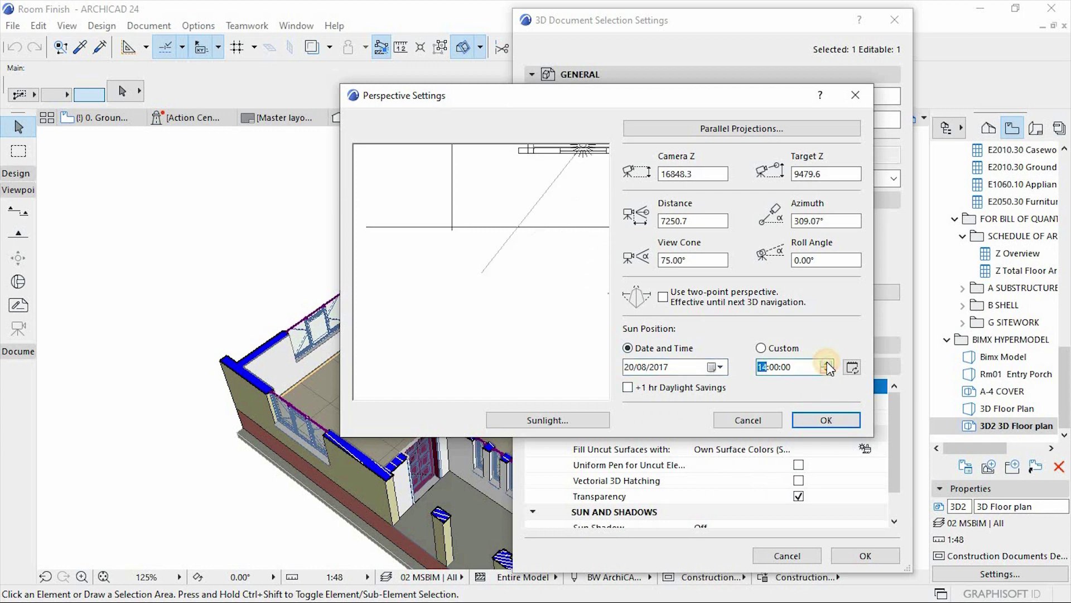
{"action": "left_click", "coordinate": [826, 371]}
{"action": "left_click", "coordinate": [828, 421]}
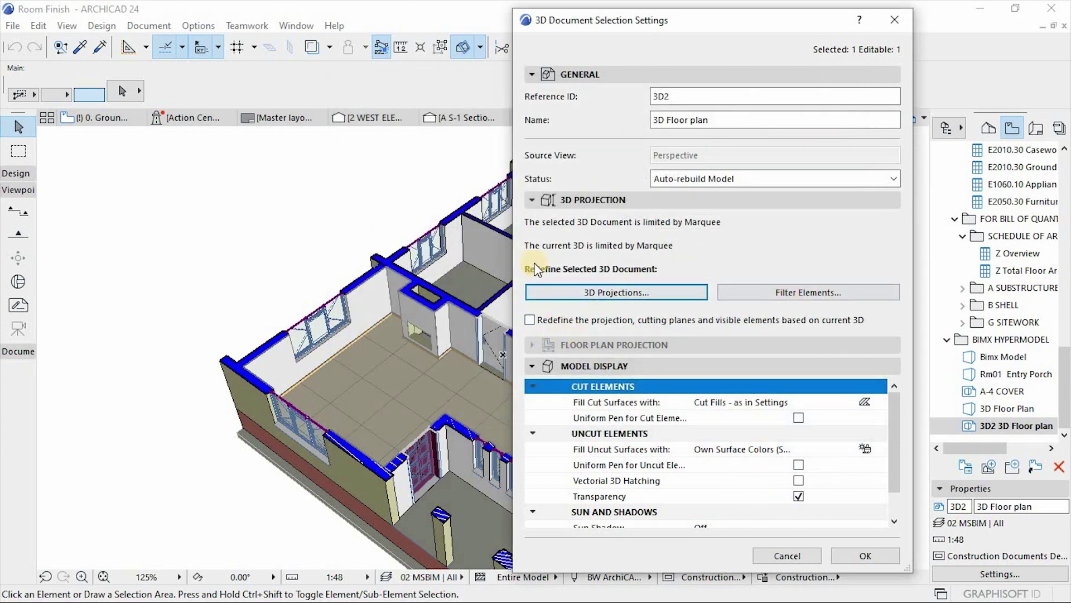
Fill the cut surfaces of the 3D document with a Uniform Surface, using Color: 08 Black as the cut surface material.
{"action": "left_click", "coordinate": [531, 201]}
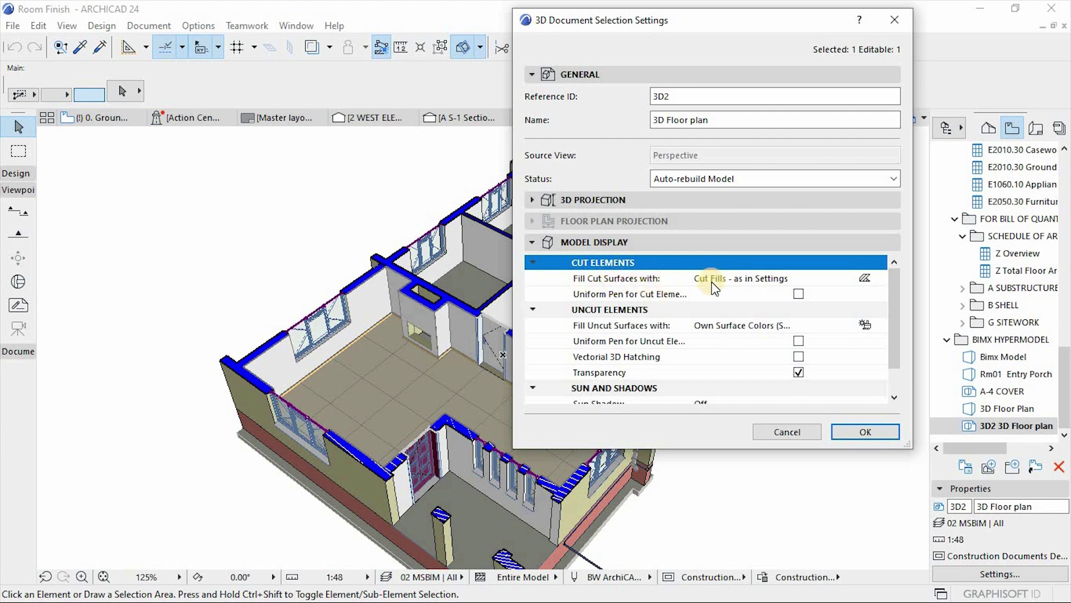
{"action": "left_click", "coordinate": [760, 284]}
{"action": "left_click", "coordinate": [878, 278]}
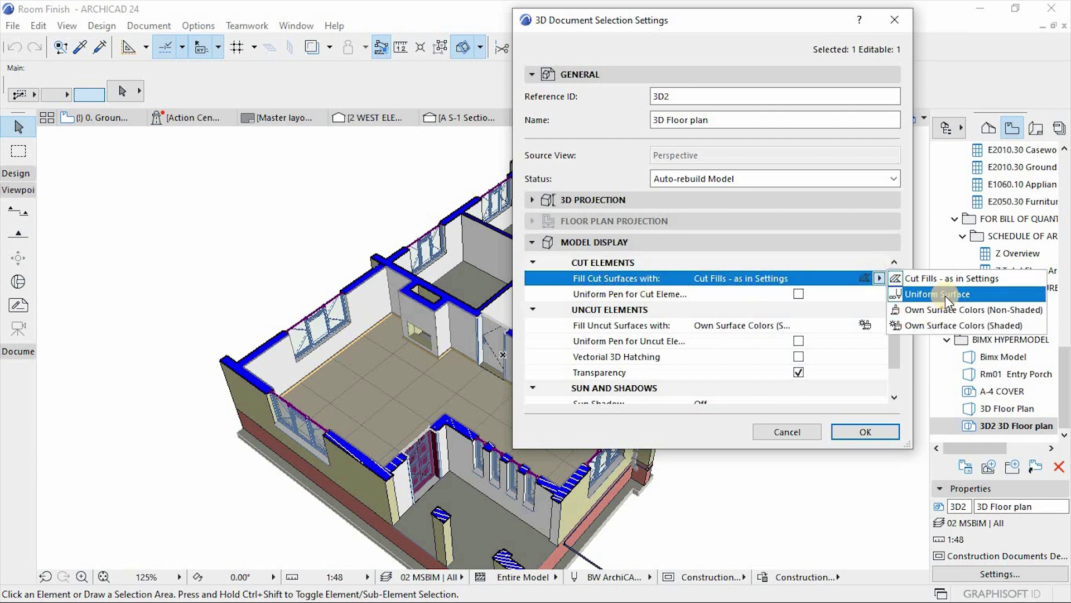
{"action": "left_click", "coordinate": [929, 294]}
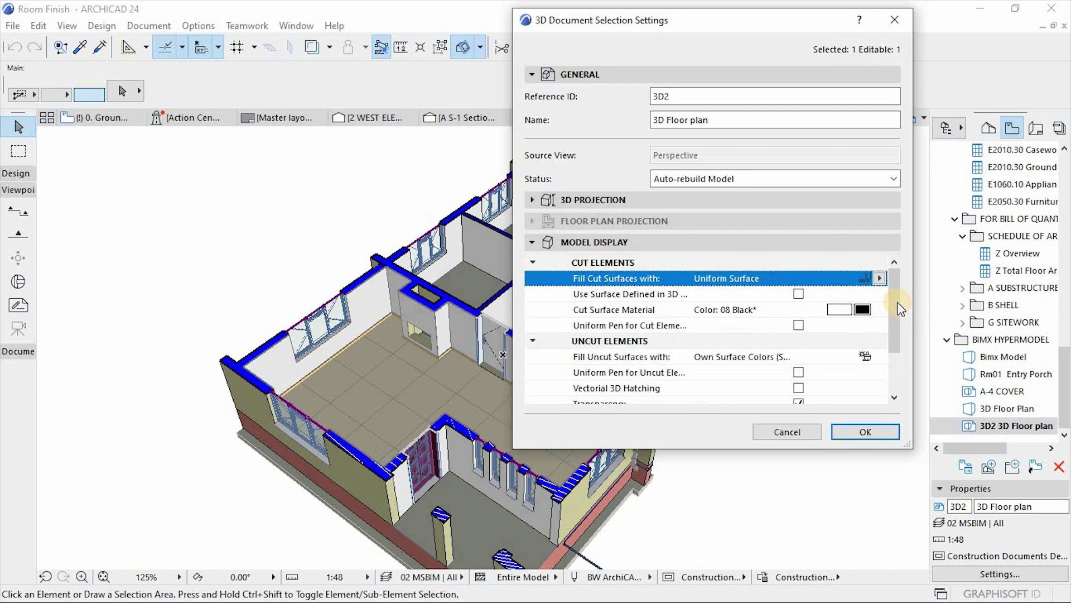
{"action": "left_click", "coordinate": [863, 309]}
{"action": "left_click", "coordinate": [648, 271]}
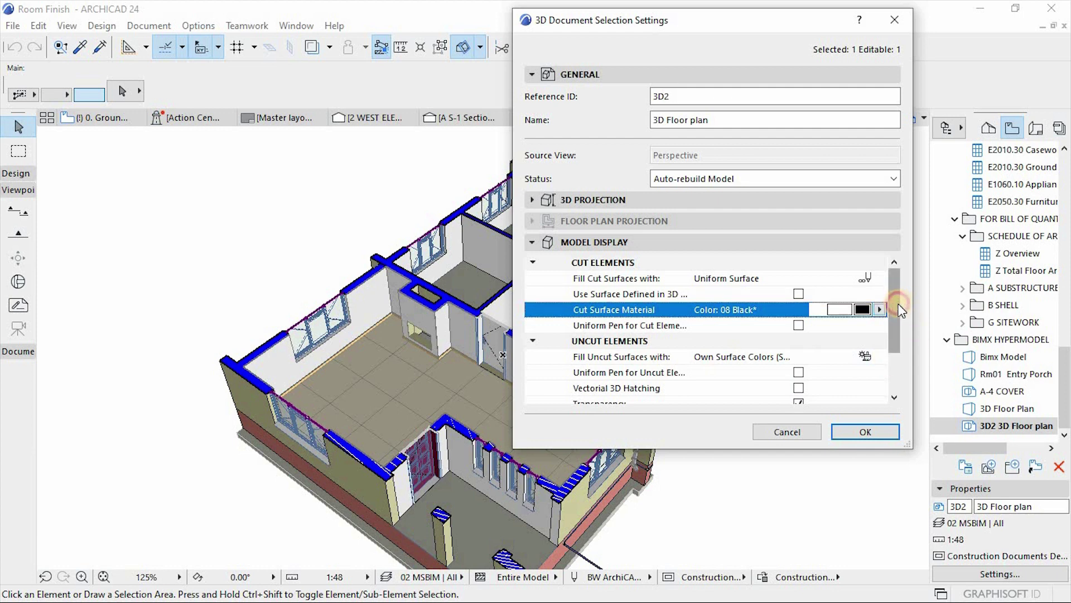
Fill the uncut surfaces of the 3D document with Own Surface Colors (Non-Shaded).
{"action": "scroll", "coordinate": [892, 303], "scroll_direction": "down", "scroll_amount": 1}
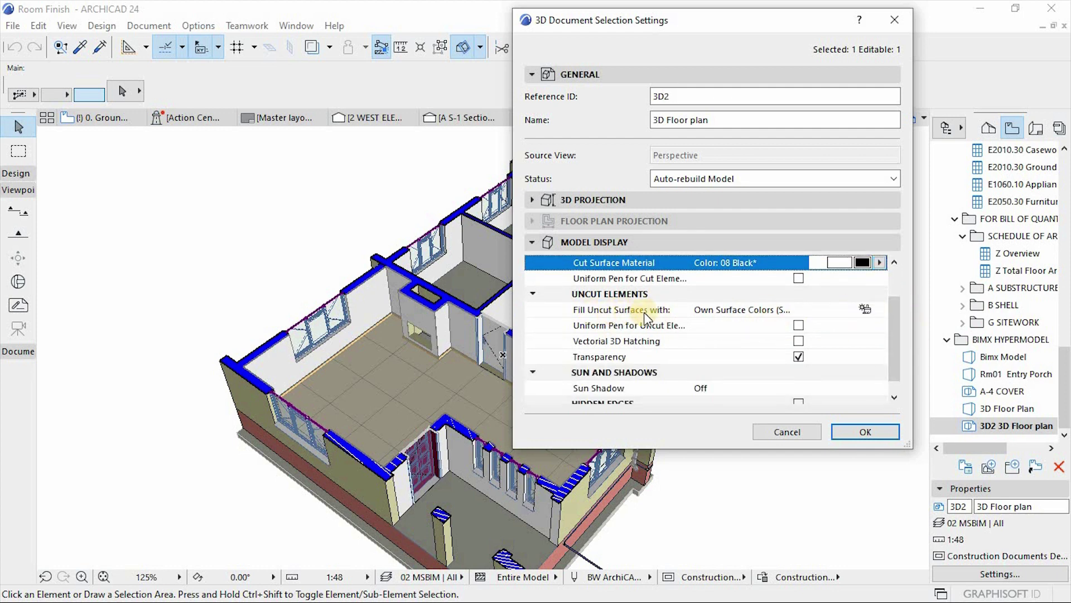
{"action": "left_click", "coordinate": [741, 311]}
{"action": "left_click", "coordinate": [879, 309]}
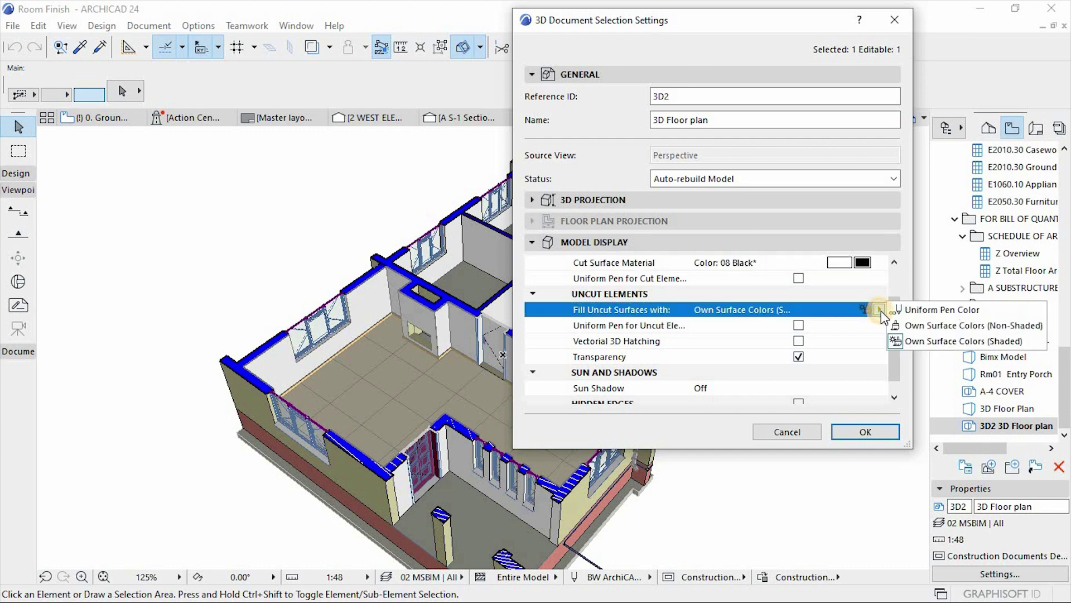
{"action": "left_click", "coordinate": [919, 325]}
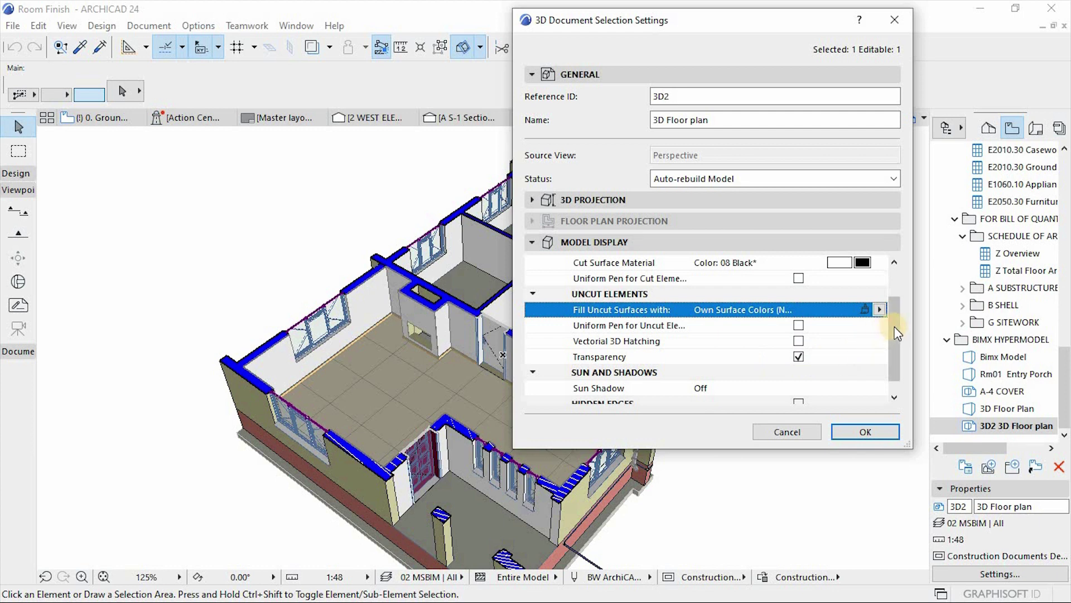
Turn on the sun shadow with the 25 % solid fill for the shadow polygons and apply the 3D document settings.
{"action": "scroll", "coordinate": [897, 333], "scroll_direction": "down", "scroll_amount": 1}
{"action": "left_click", "coordinate": [701, 373]}
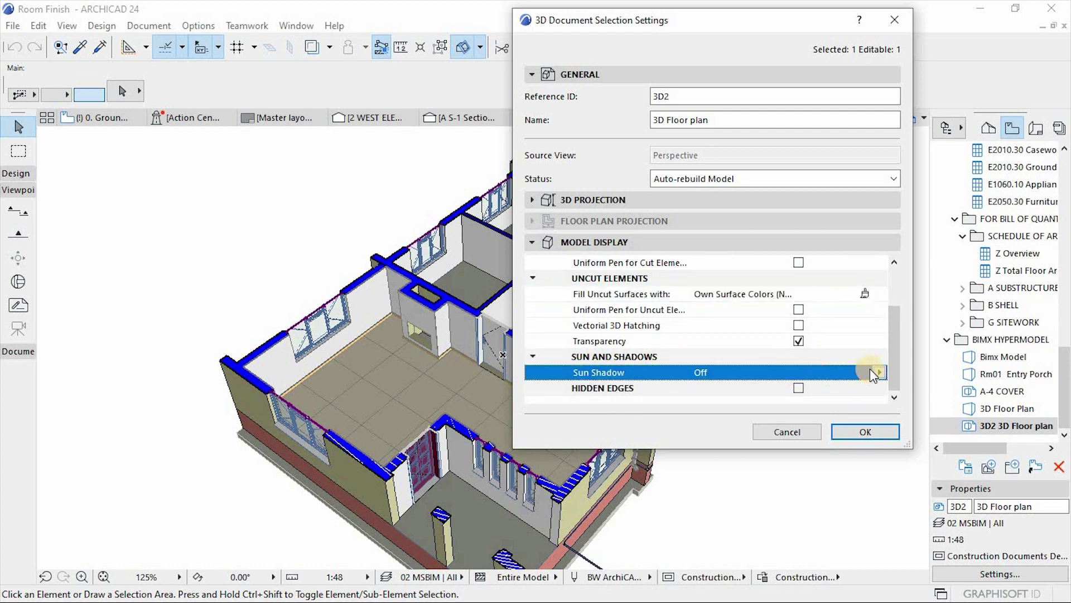
{"action": "left_click", "coordinate": [879, 372]}
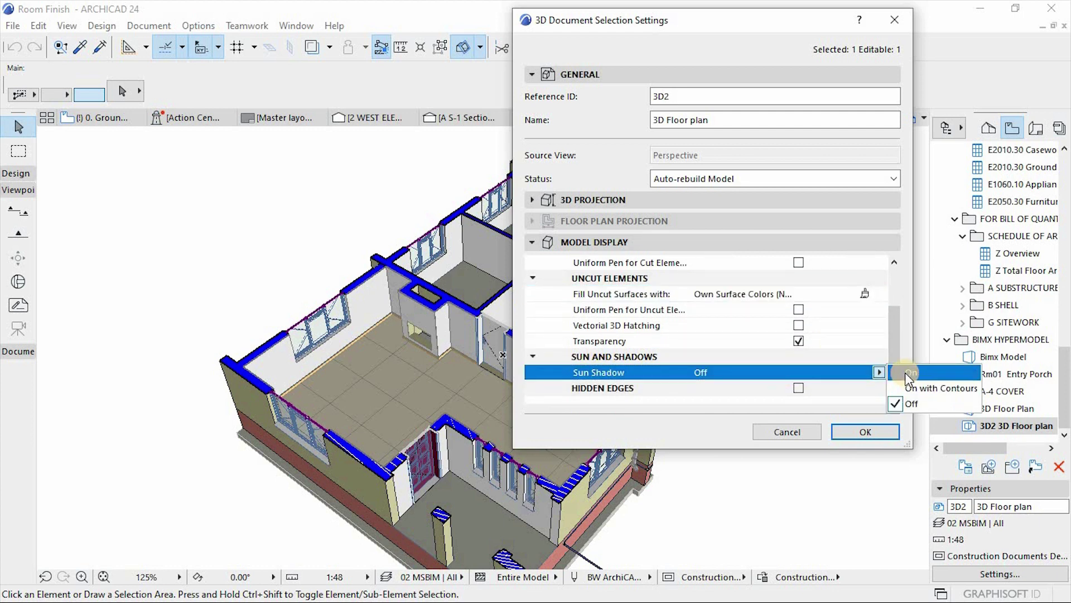
{"action": "left_click", "coordinate": [910, 373]}
{"action": "scroll", "coordinate": [896, 353], "scroll_direction": "down", "scroll_amount": 3}
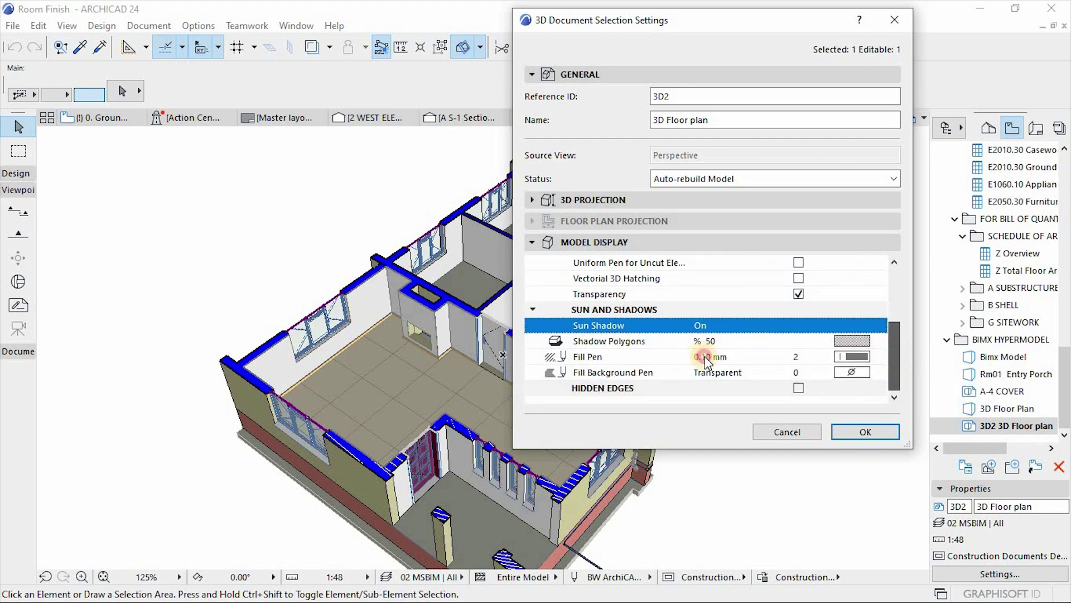
{"action": "left_click", "coordinate": [851, 339]}
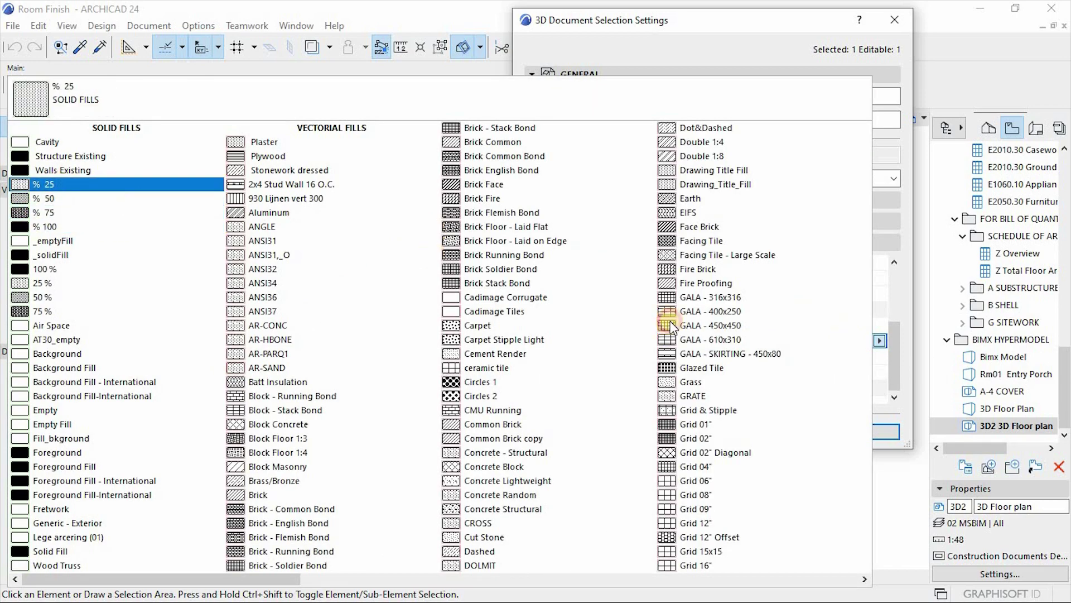
{"action": "left_click", "coordinate": [58, 184]}
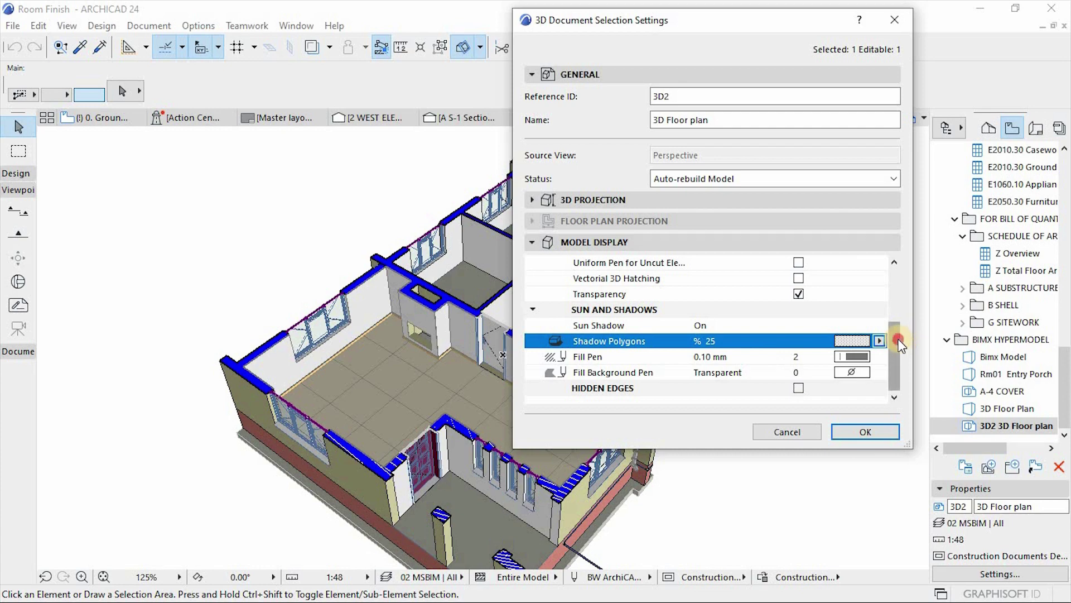
{"action": "left_click", "coordinate": [853, 430]}
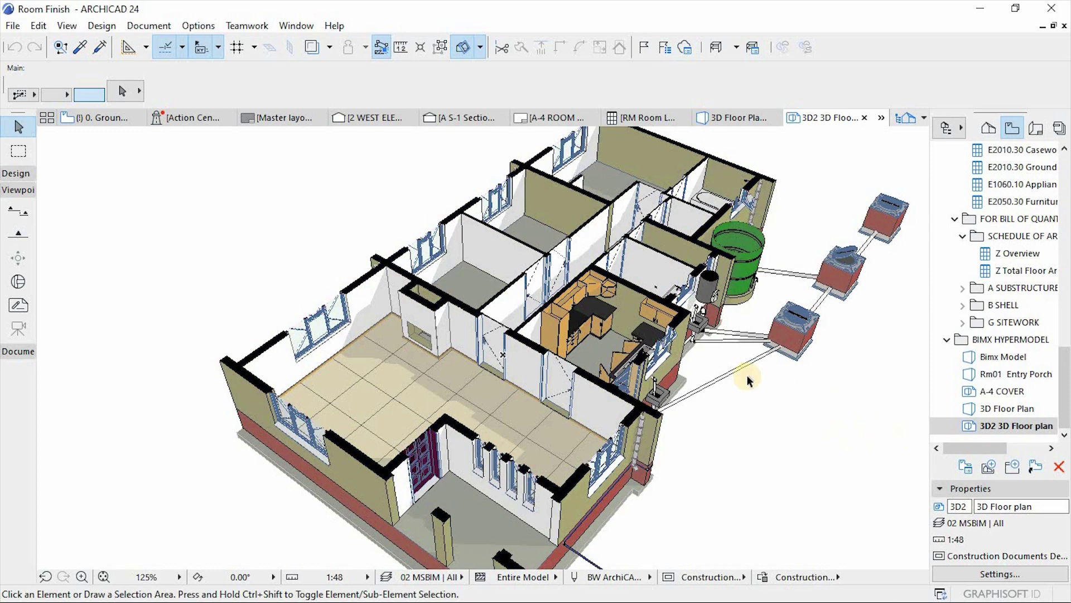
Examine the black cut walls, surface colours and sun shadows in the living room, kitchen and bedrooms of the 3D2 document.
{"action": "scroll", "coordinate": [583, 380], "scroll_direction": "up", "scroll_amount": 2}
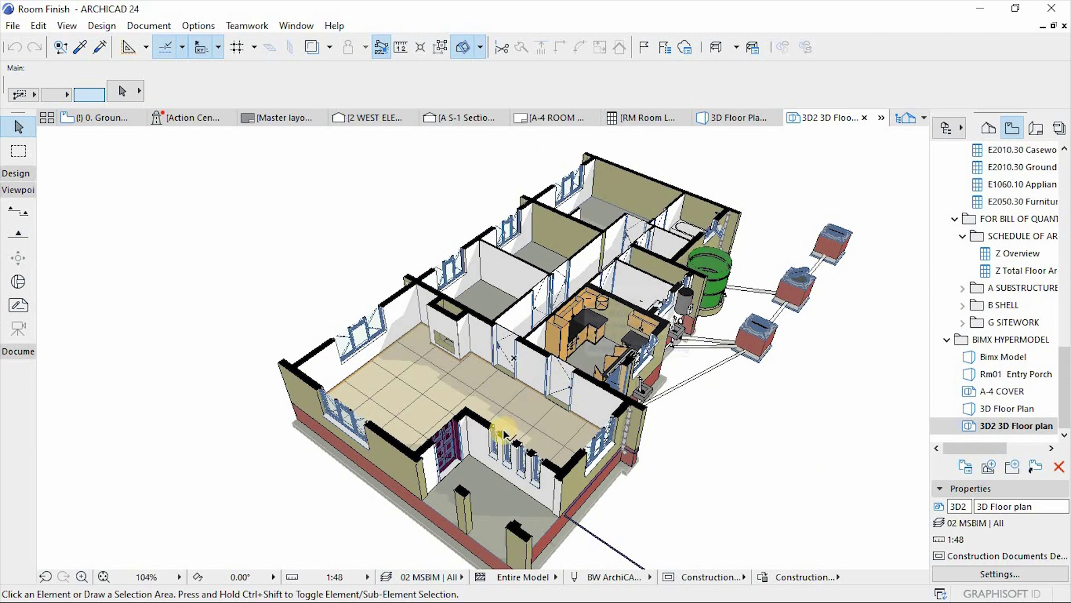
{"action": "scroll", "coordinate": [505, 424], "scroll_direction": "up", "scroll_amount": 3}
{"action": "scroll", "coordinate": [264, 297], "scroll_direction": "up", "scroll_amount": 2}
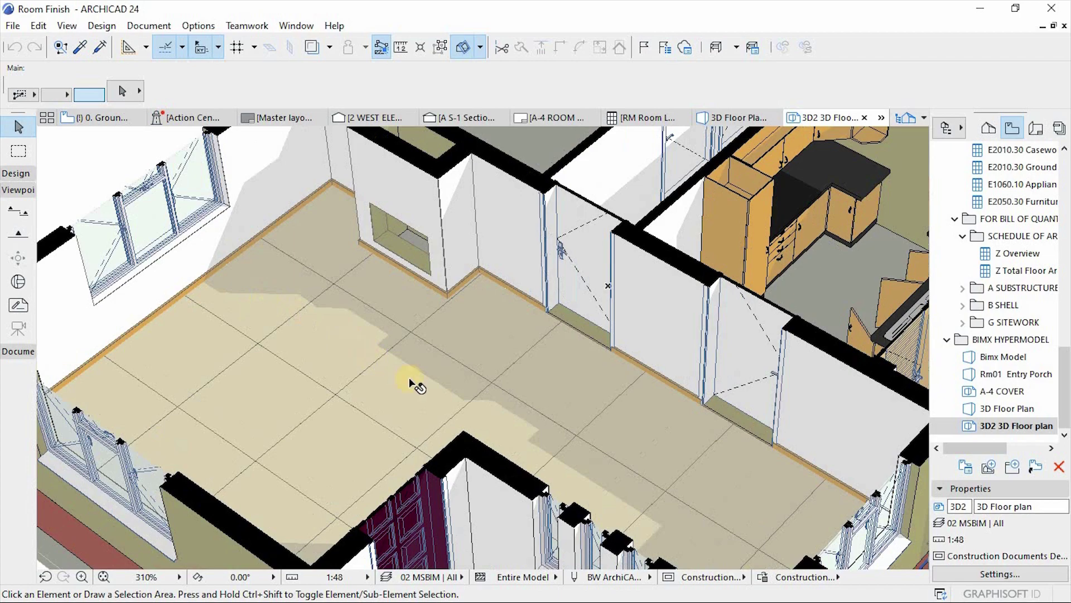
{"action": "scroll", "coordinate": [577, 417], "scroll_direction": "down", "scroll_amount": 4}
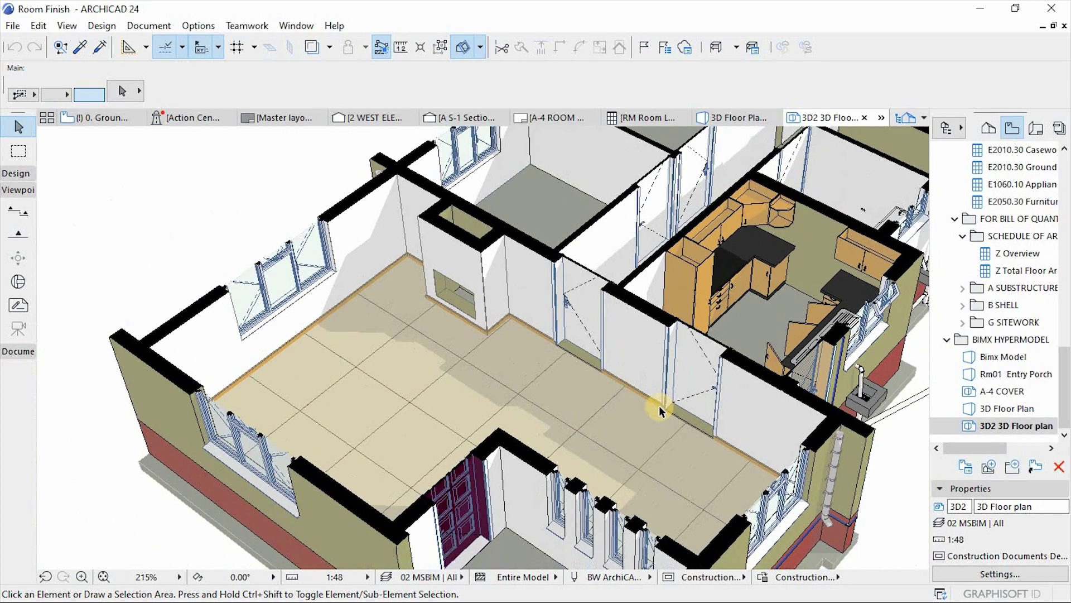
{"action": "scroll", "coordinate": [767, 311], "scroll_direction": "up", "scroll_amount": 3}
{"action": "scroll", "coordinate": [792, 344], "scroll_direction": "up", "scroll_amount": 1}
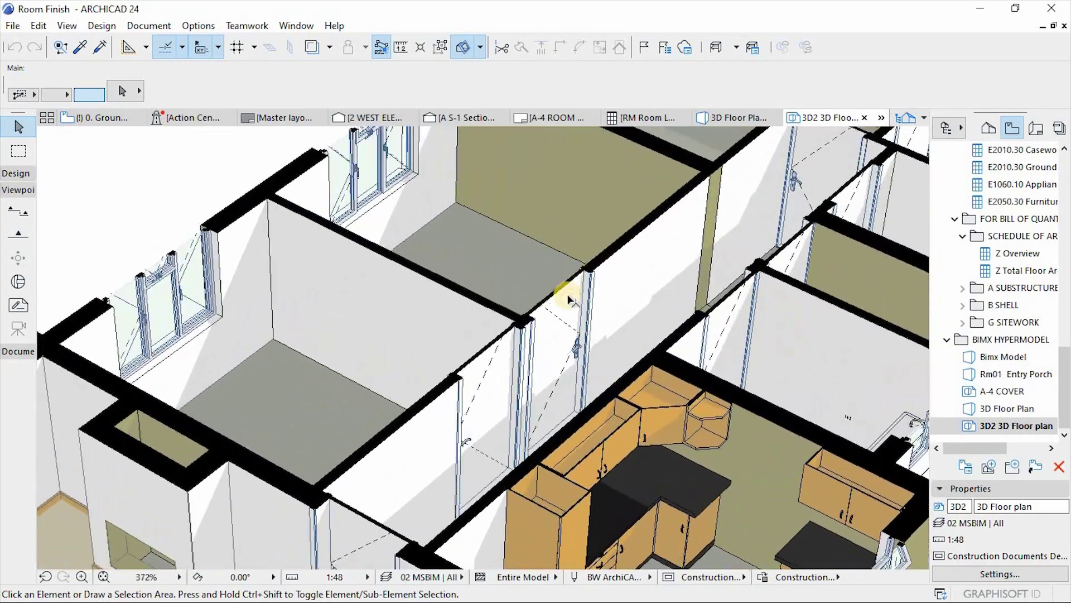
{"action": "scroll", "coordinate": [778, 330], "scroll_direction": "down", "scroll_amount": 2}
{"action": "scroll", "coordinate": [714, 272], "scroll_direction": "up", "scroll_amount": 4}
{"action": "scroll", "coordinate": [707, 270], "scroll_direction": "down", "scroll_amount": 5}
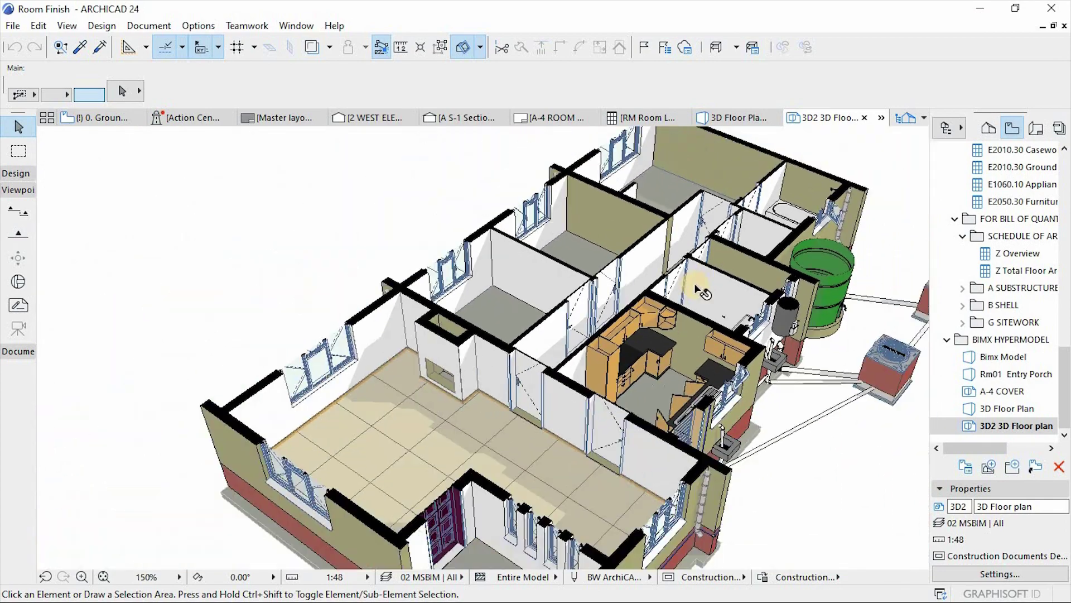
{"action": "scroll", "coordinate": [539, 388], "scroll_direction": "up", "scroll_amount": 4}
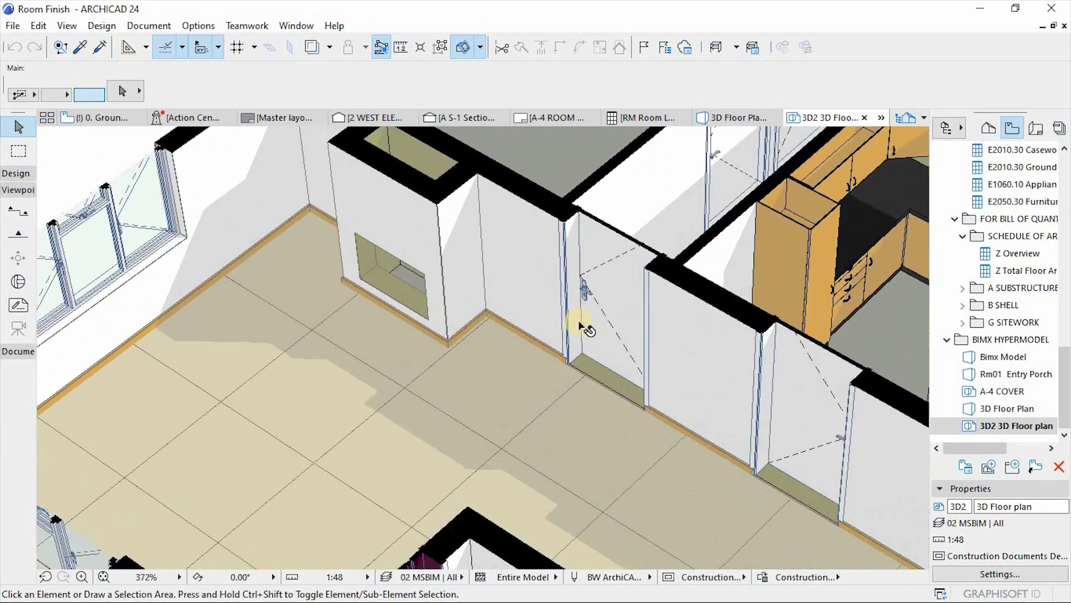
{"action": "scroll", "coordinate": [583, 332], "scroll_direction": "down", "scroll_amount": 1}
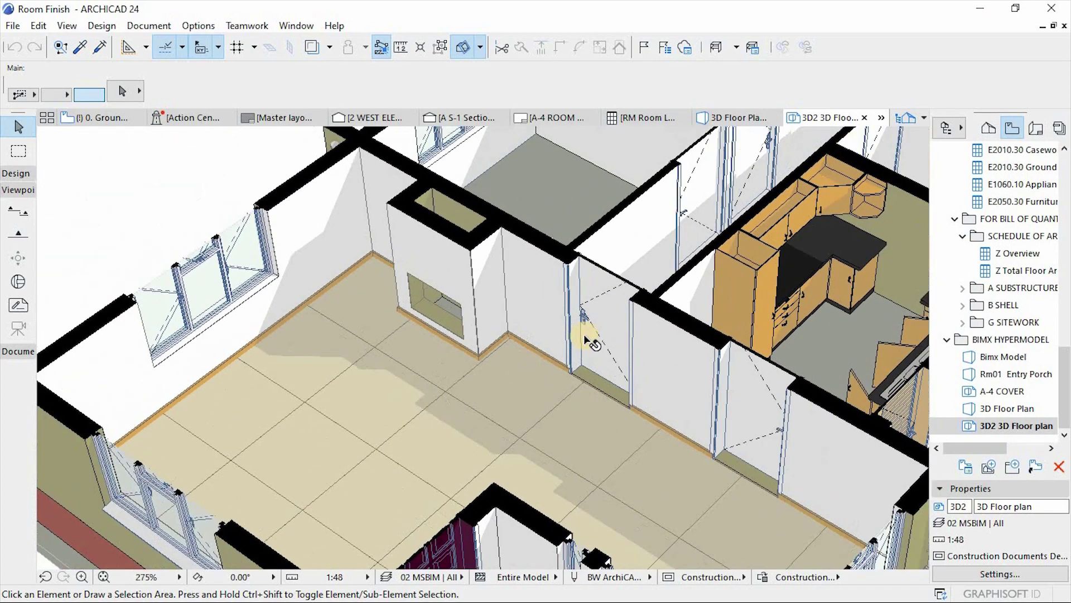
Apply the Presentation - Solid graphic override combination to the 3D floor plan document.
{"action": "scroll", "coordinate": [609, 277], "scroll_direction": "up", "scroll_amount": 2}
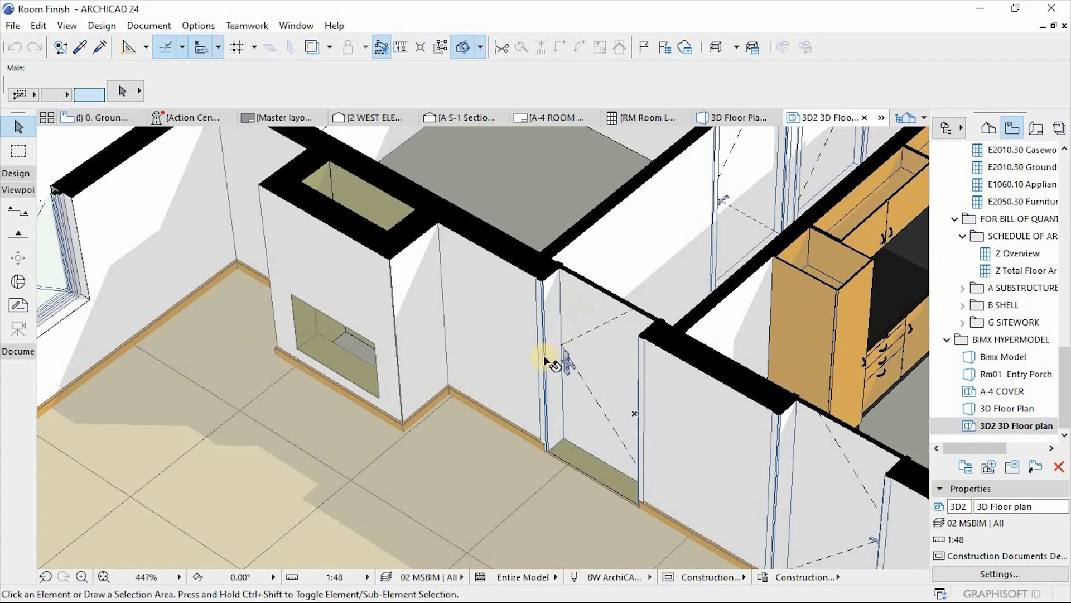
{"action": "scroll", "coordinate": [437, 234], "scroll_direction": "down", "scroll_amount": 3}
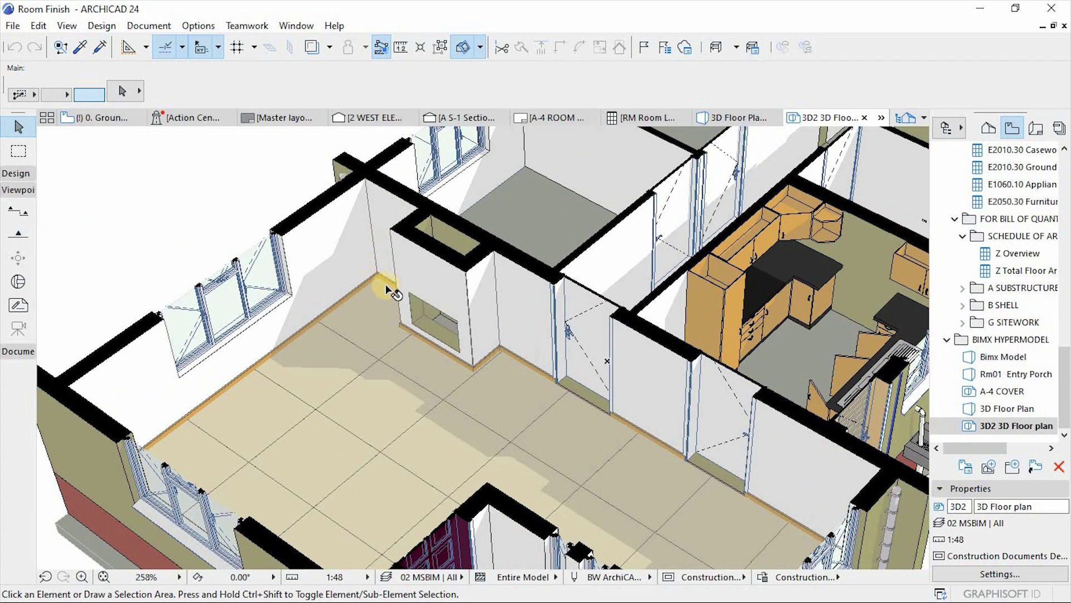
{"action": "scroll", "coordinate": [455, 267], "scroll_direction": "down", "scroll_amount": 1}
{"action": "scroll", "coordinate": [457, 301], "scroll_direction": "down", "scroll_amount": 2}
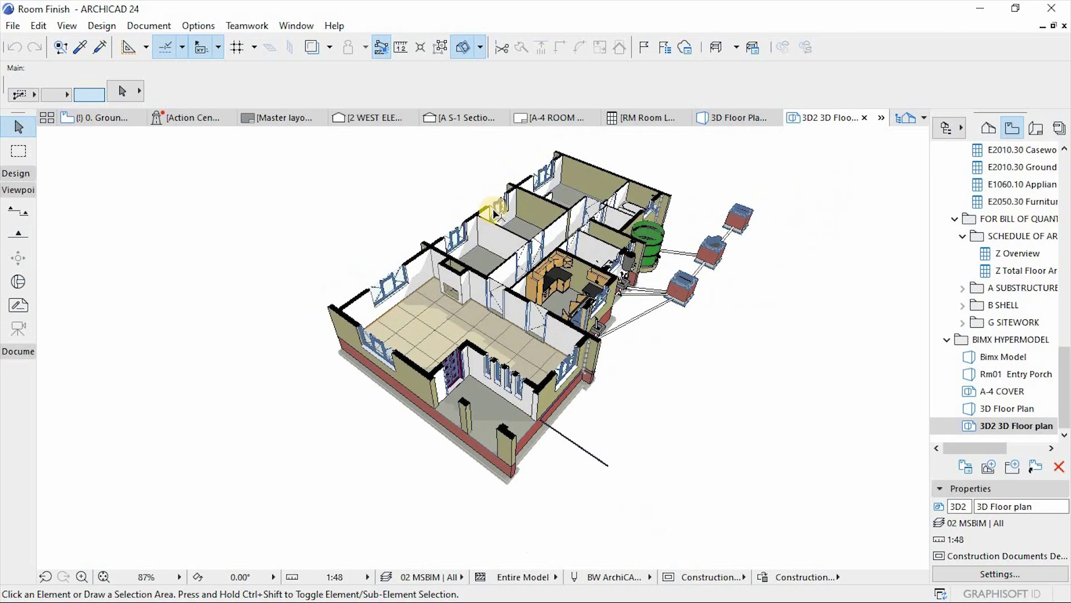
{"action": "scroll", "coordinate": [493, 209], "scroll_direction": "up", "scroll_amount": 2}
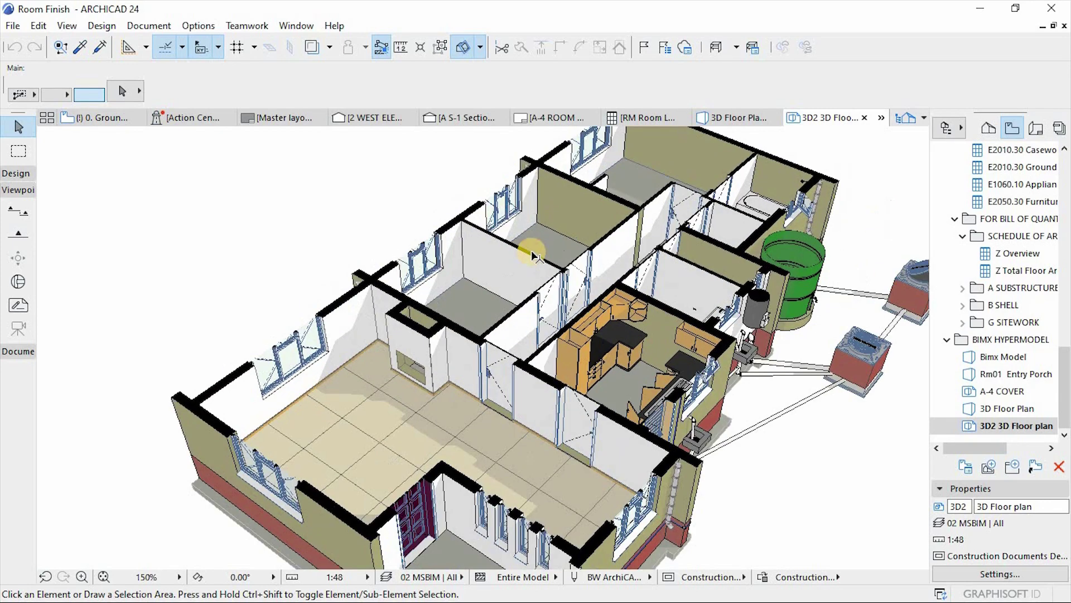
{"action": "left_click", "coordinate": [806, 579]}
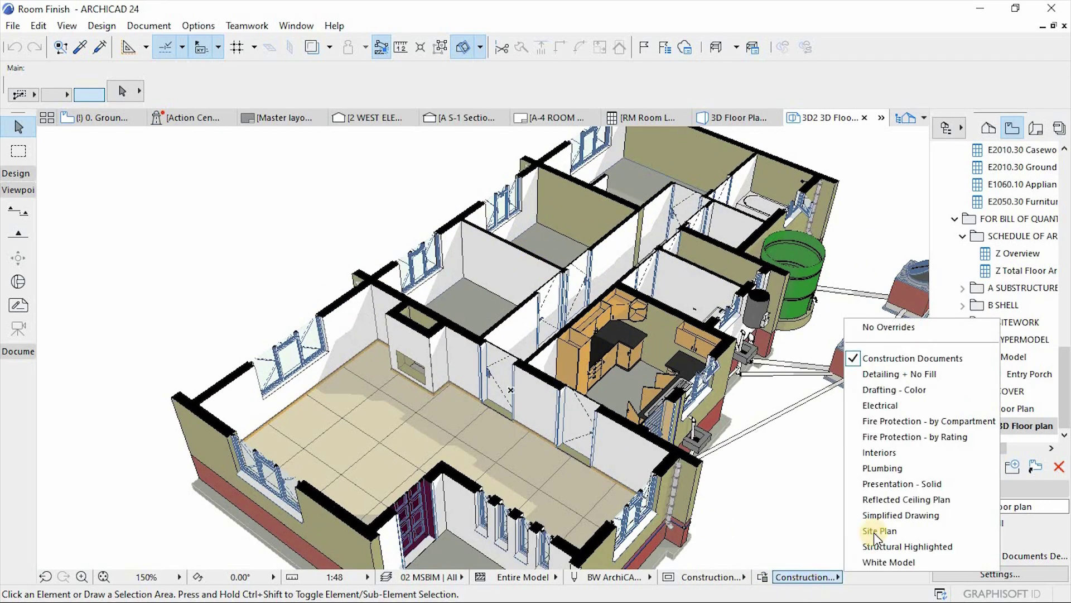
{"action": "left_click", "coordinate": [902, 483]}
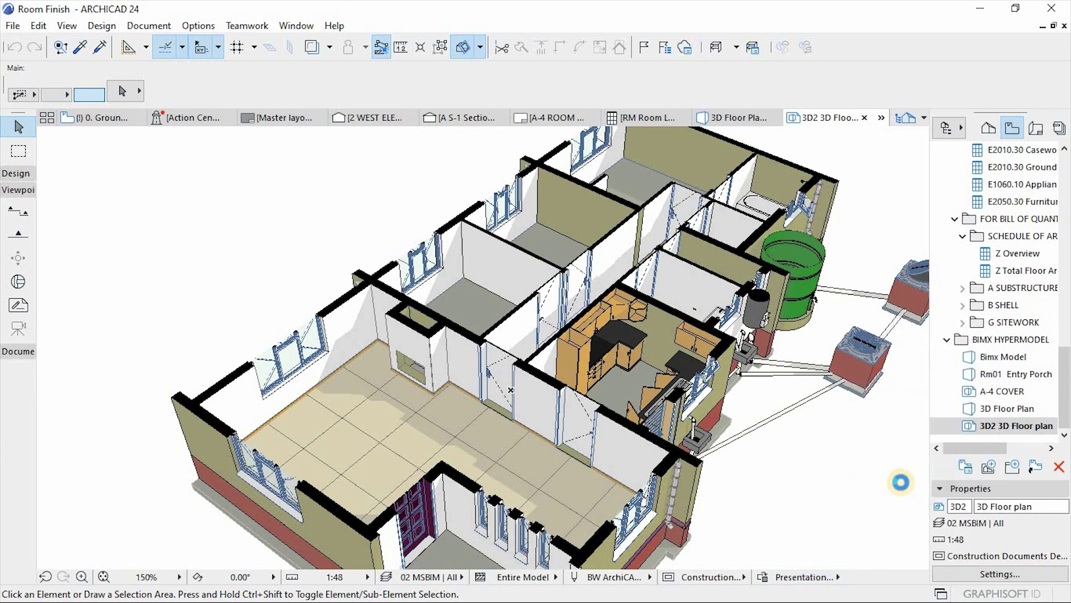
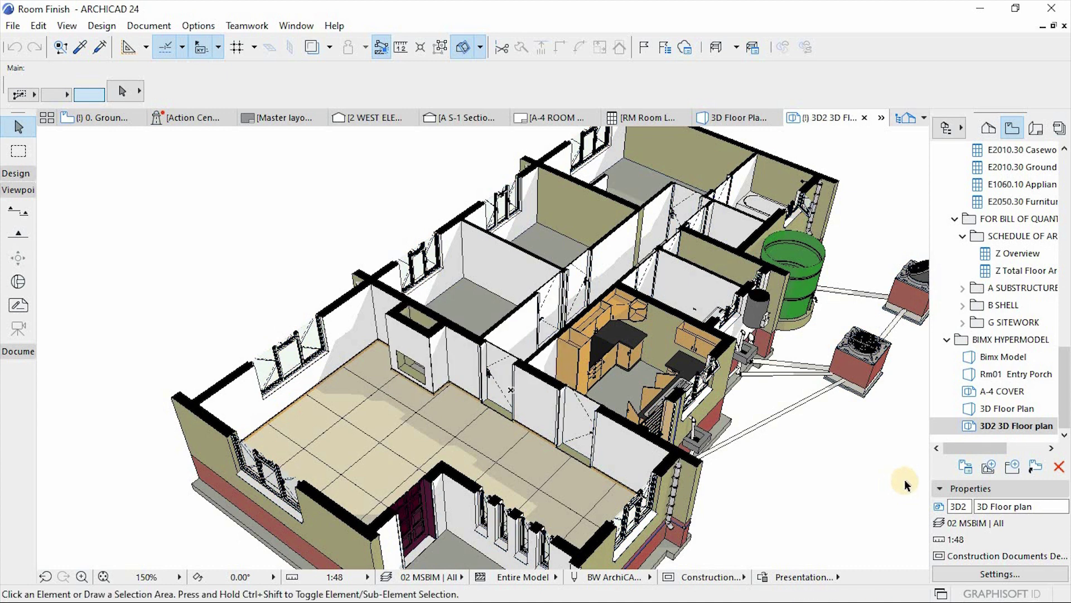
Examine the windows, doors, cut walls and floor surfaces throughout the 3D floor plan under the Presentation - Solid override.
{"action": "scroll", "coordinate": [473, 323], "scroll_direction": "down", "scroll_amount": 2}
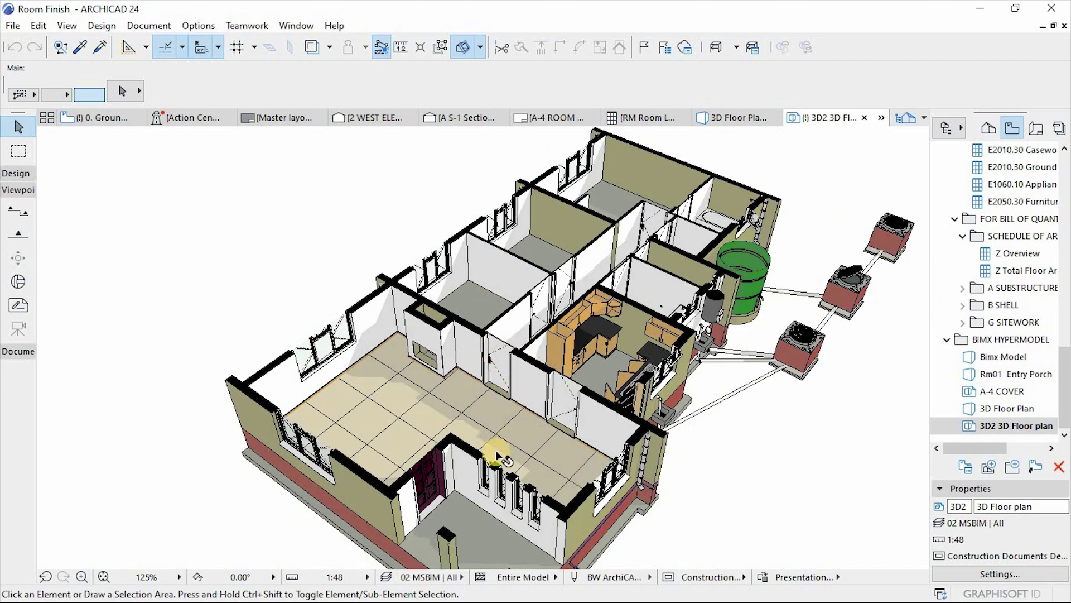
{"action": "scroll", "coordinate": [569, 350], "scroll_direction": "up", "scroll_amount": 4}
{"action": "scroll", "coordinate": [569, 337], "scroll_direction": "down", "scroll_amount": 3}
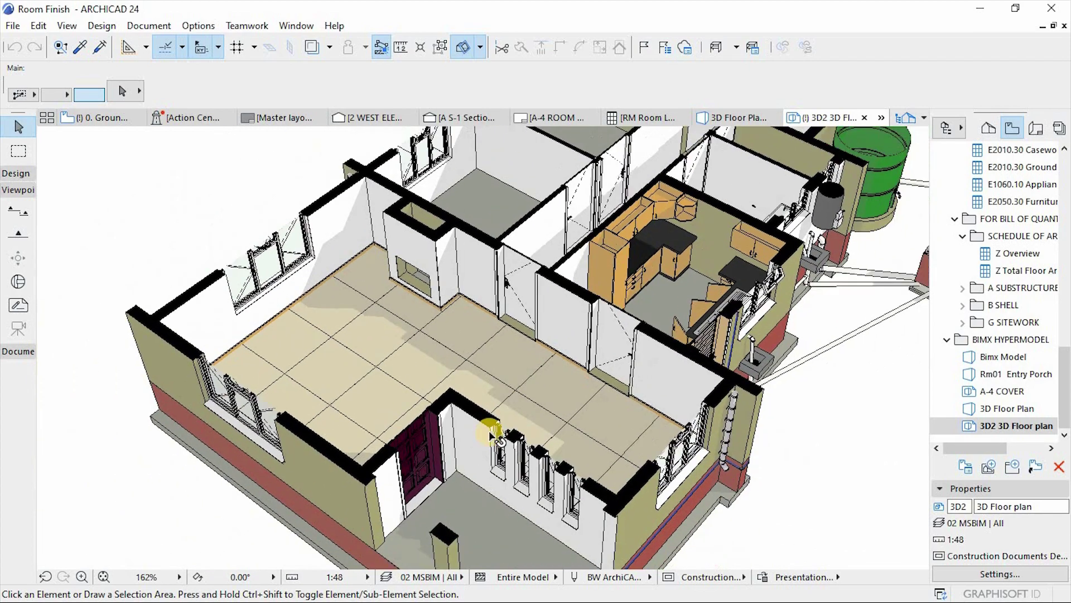
{"action": "scroll", "coordinate": [620, 220], "scroll_direction": "up", "scroll_amount": 3}
{"action": "scroll", "coordinate": [633, 263], "scroll_direction": "down", "scroll_amount": 4}
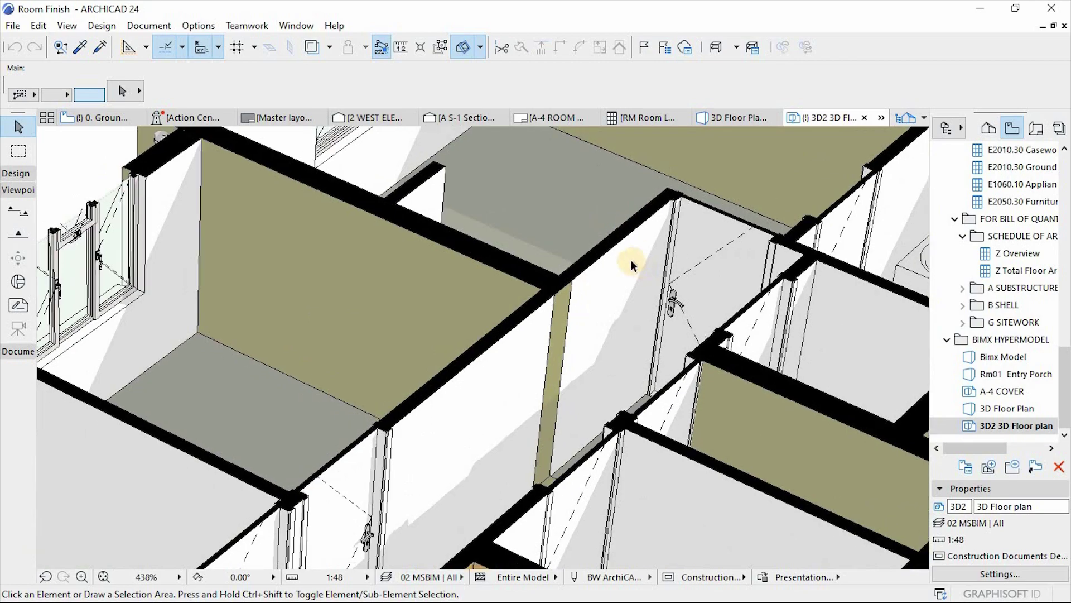
{"action": "scroll", "coordinate": [646, 269], "scroll_direction": "down", "scroll_amount": 3}
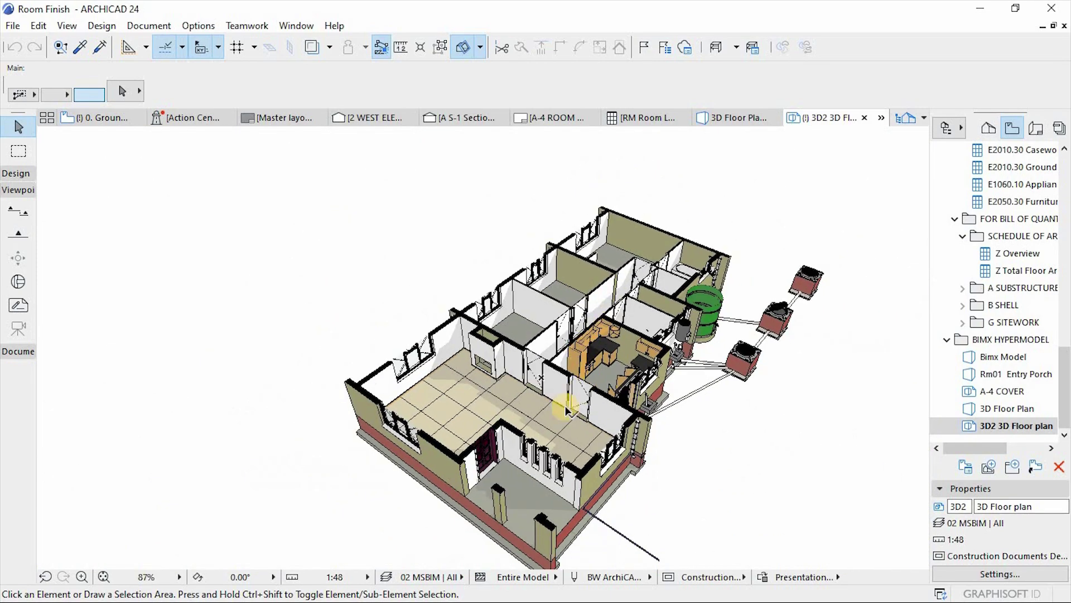
{"action": "scroll", "coordinate": [679, 288], "scroll_direction": "up", "scroll_amount": 2}
{"action": "scroll", "coordinate": [569, 282], "scroll_direction": "down", "scroll_amount": 1}
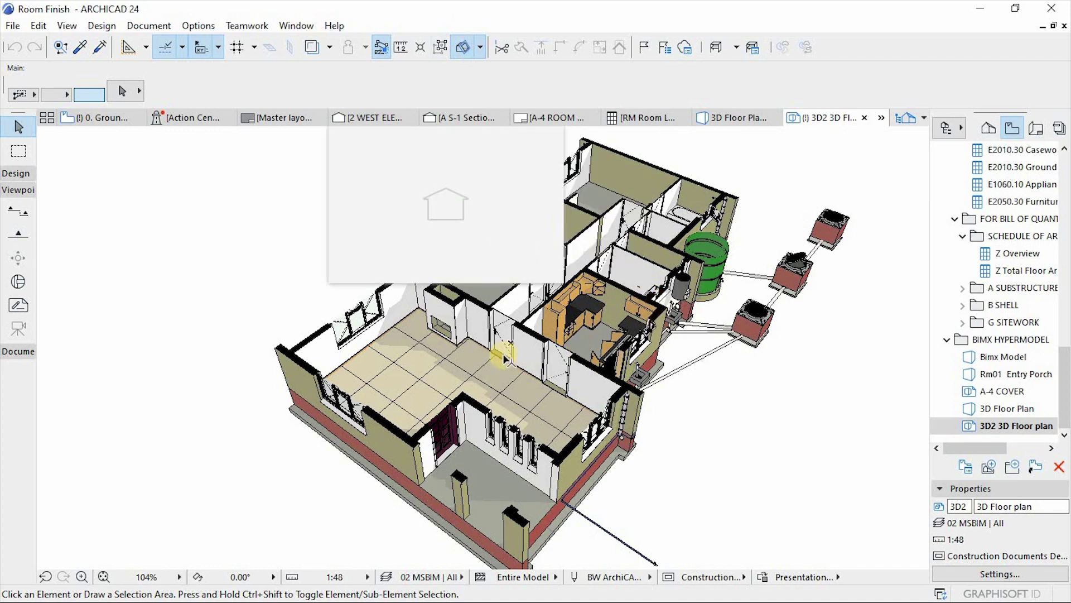
{"action": "scroll", "coordinate": [502, 356], "scroll_direction": "up", "scroll_amount": 2}
{"action": "scroll", "coordinate": [530, 363], "scroll_direction": "down", "scroll_amount": 1}
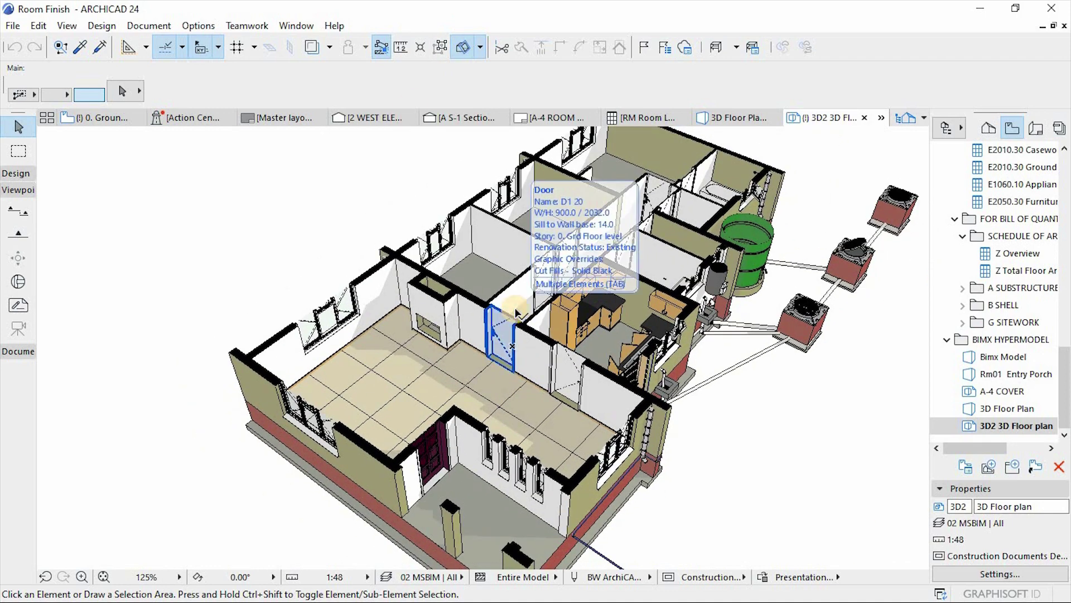
Start a fixed-width text block with the Text tool on the tiled floor of the living room.
{"action": "left_click", "coordinate": [15, 178]}
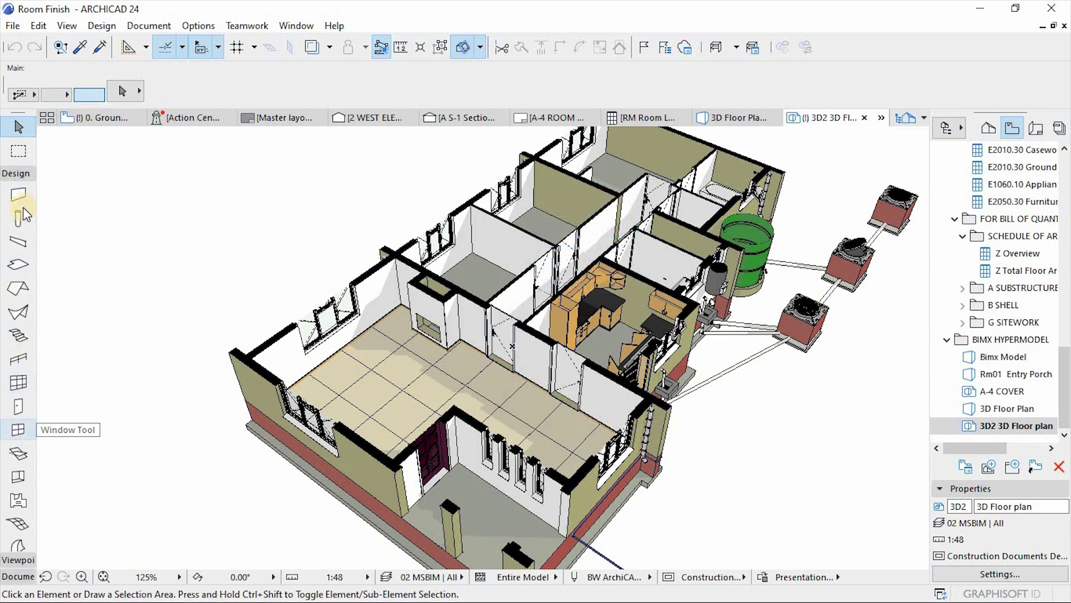
{"action": "left_click", "coordinate": [15, 174]}
{"action": "left_click", "coordinate": [15, 207]}
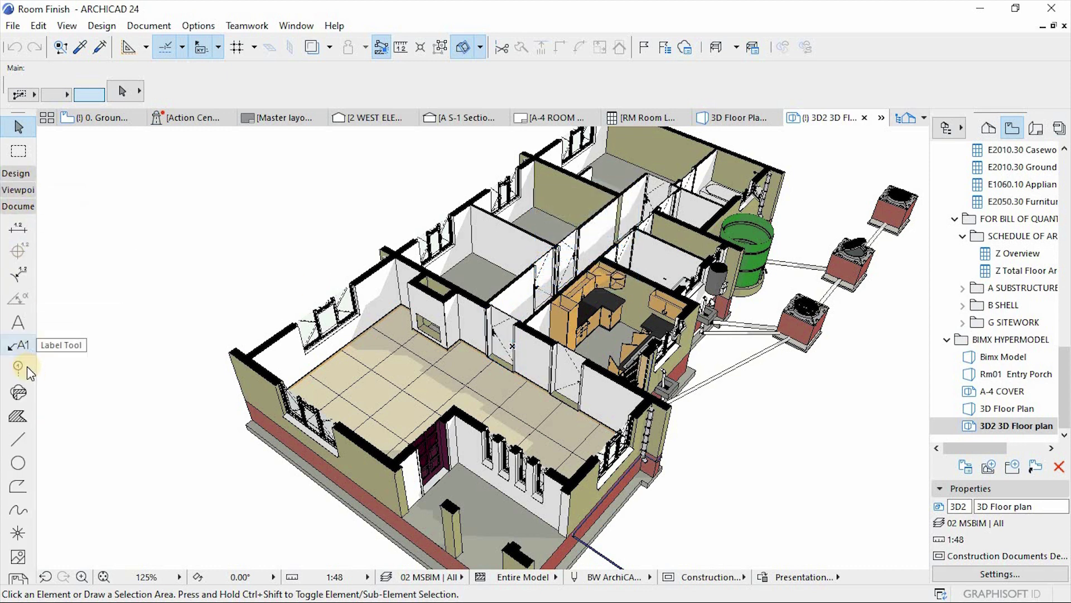
{"action": "left_click", "coordinate": [18, 323]}
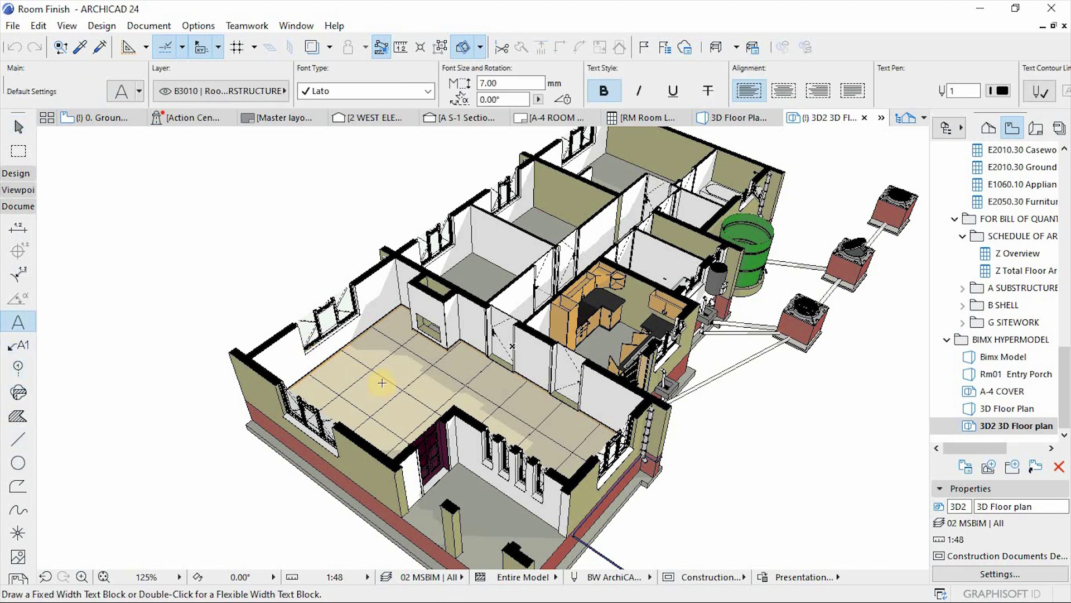
{"action": "left_click", "coordinate": [375, 371]}
{"action": "left_click", "coordinate": [461, 401]}
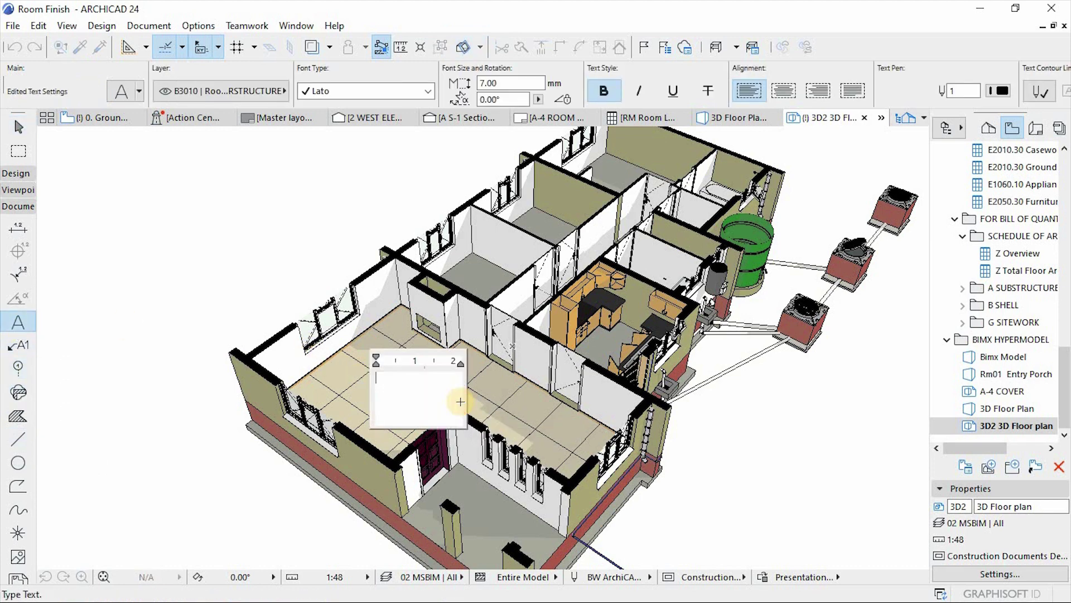
Enter the room label LIVING/DINING in capital letters and finish the text block.
{"action": "type", "text": "li"}
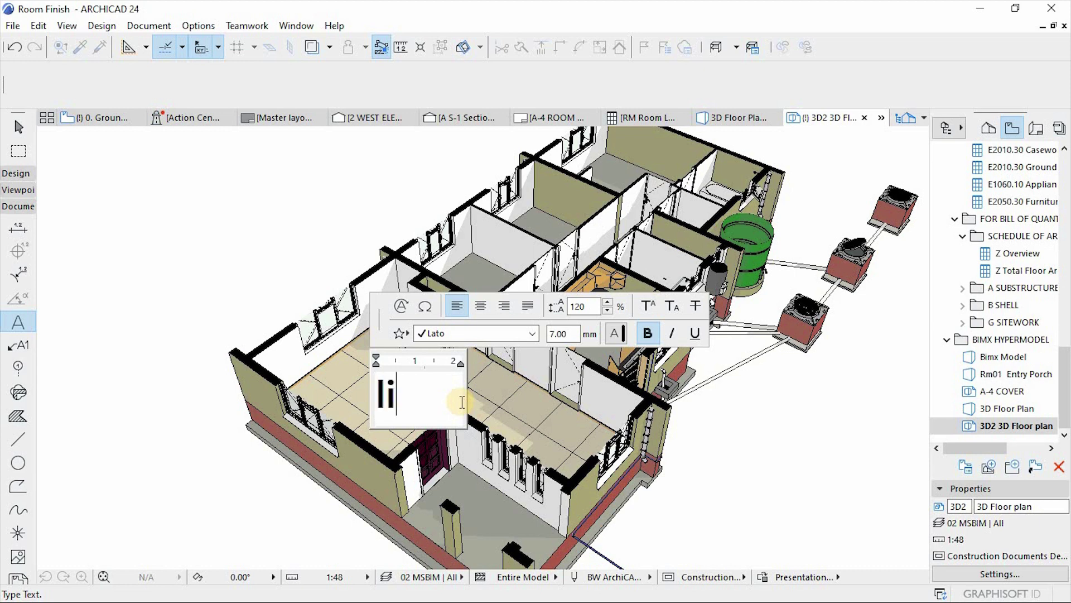
{"action": "key", "text": "BackSpace"}
{"action": "key", "text": "BackSpace"}
{"action": "key", "text": "Caps_Lock"}
{"action": "type", "text": "LI"}
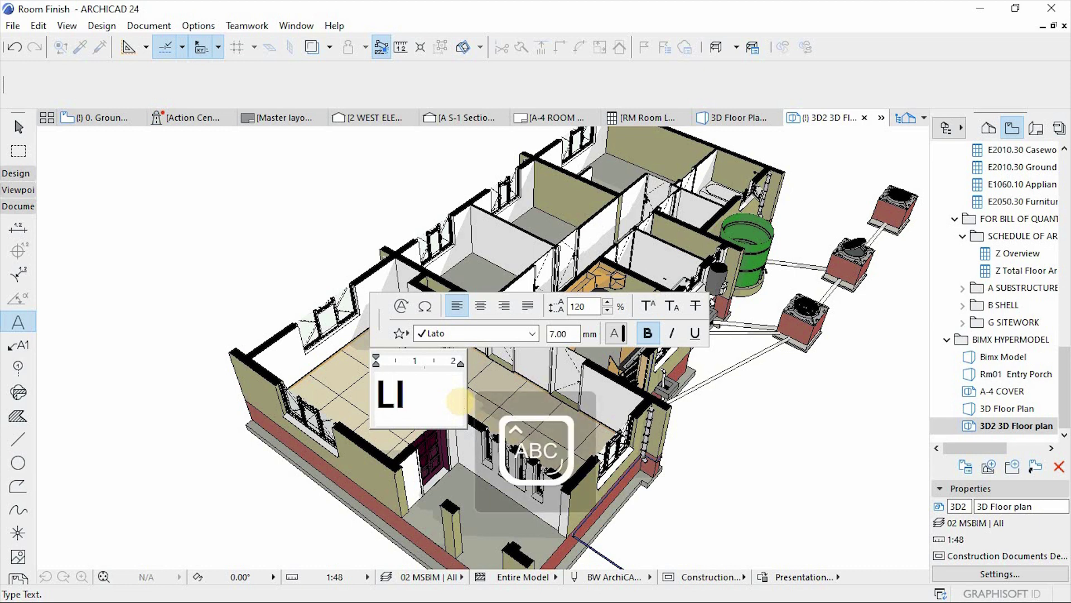
{"action": "type", "text": "VING"}
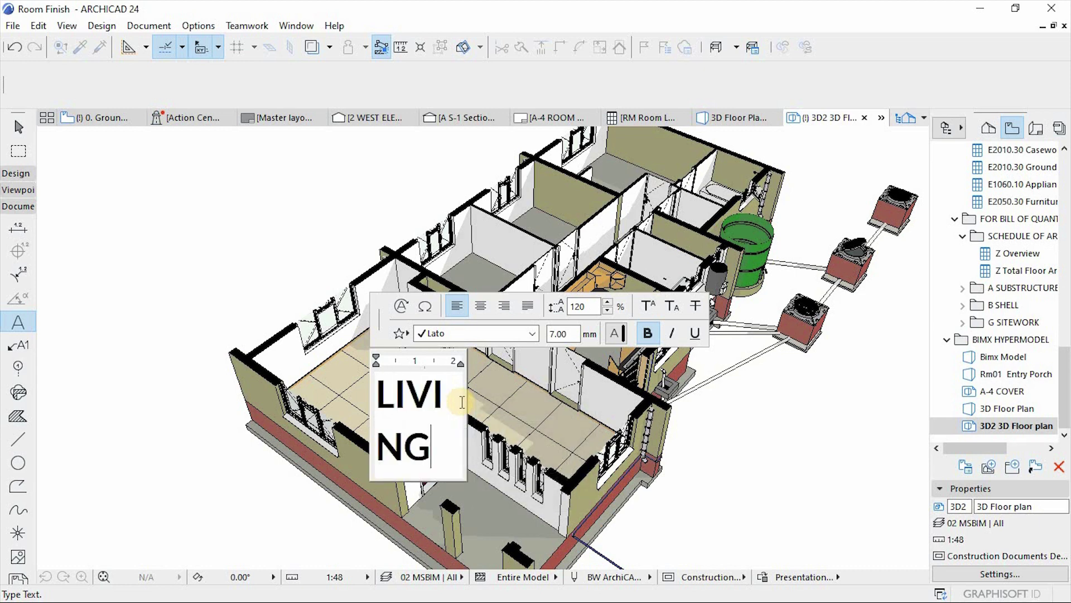
{"action": "type", "text": "/DINING"}
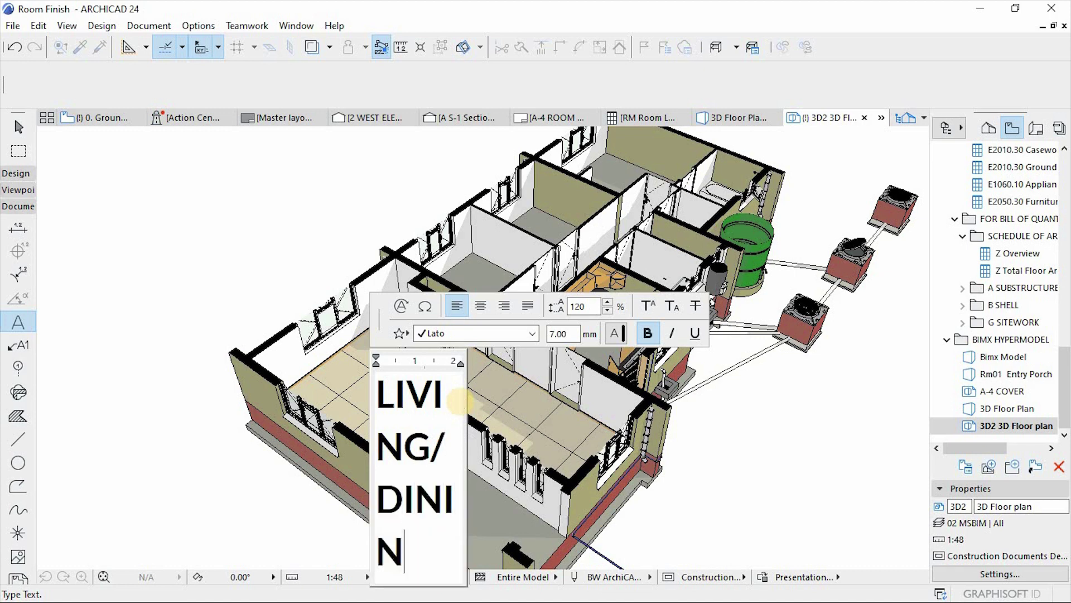
{"action": "left_click", "coordinate": [715, 318]}
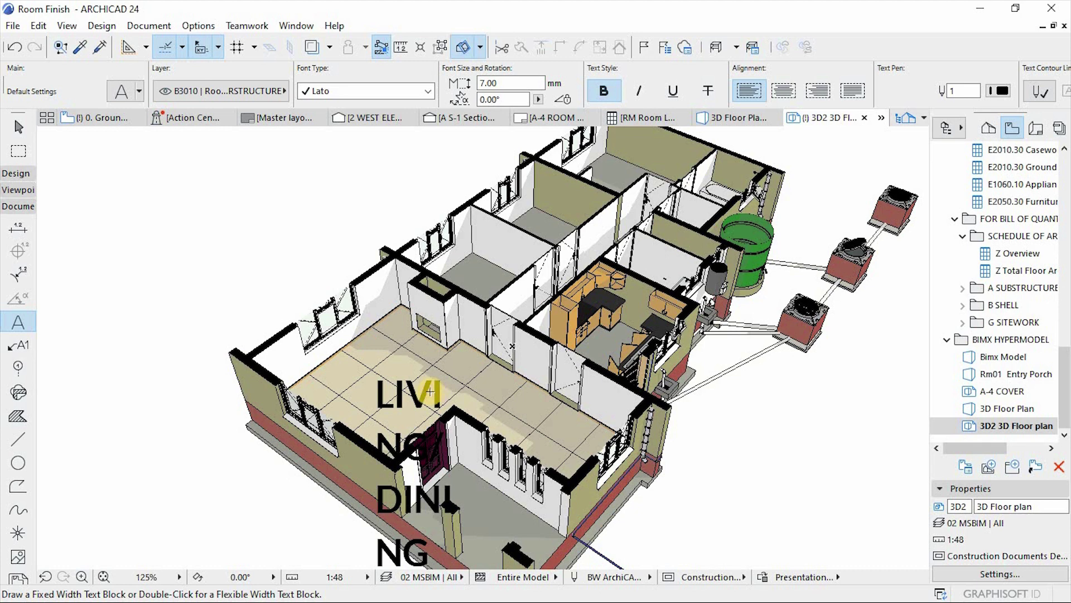
Set the font size of the LIVING/DINING label to 4 mm.
{"action": "key", "text": "Escape"}
{"action": "left_click", "coordinate": [436, 397]}
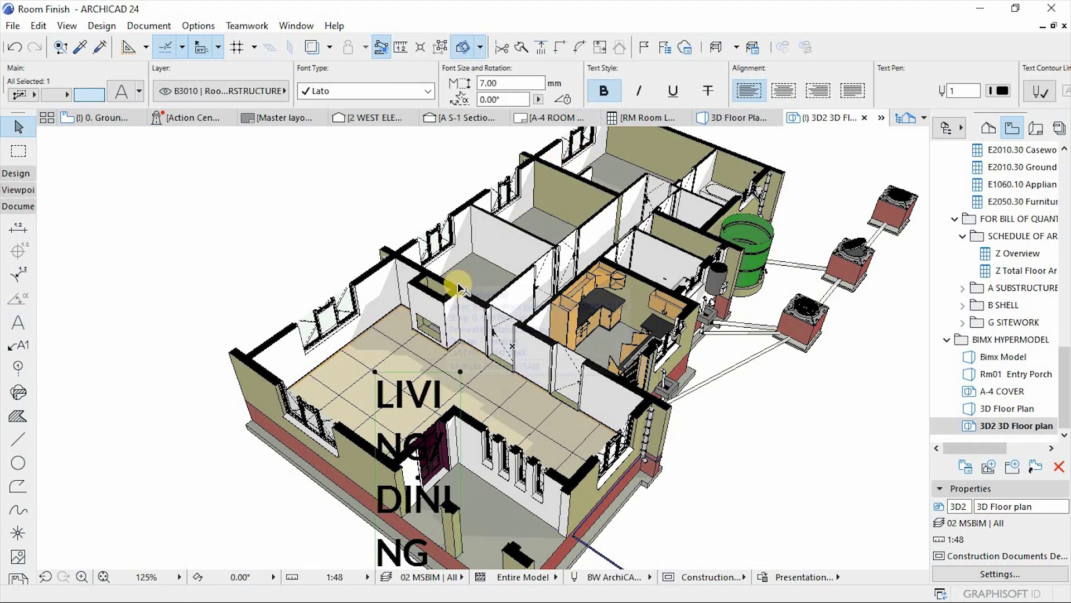
{"action": "scroll", "coordinate": [480, 276], "scroll_direction": "down", "scroll_amount": 2}
{"action": "left_click", "coordinate": [517, 87]}
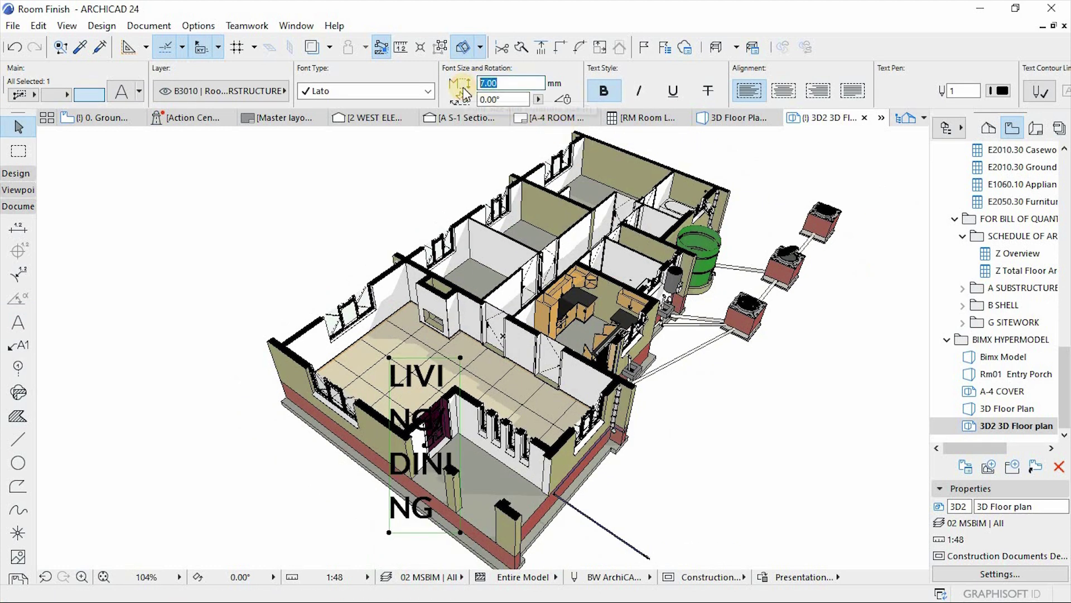
{"action": "key", "text": "Return"}
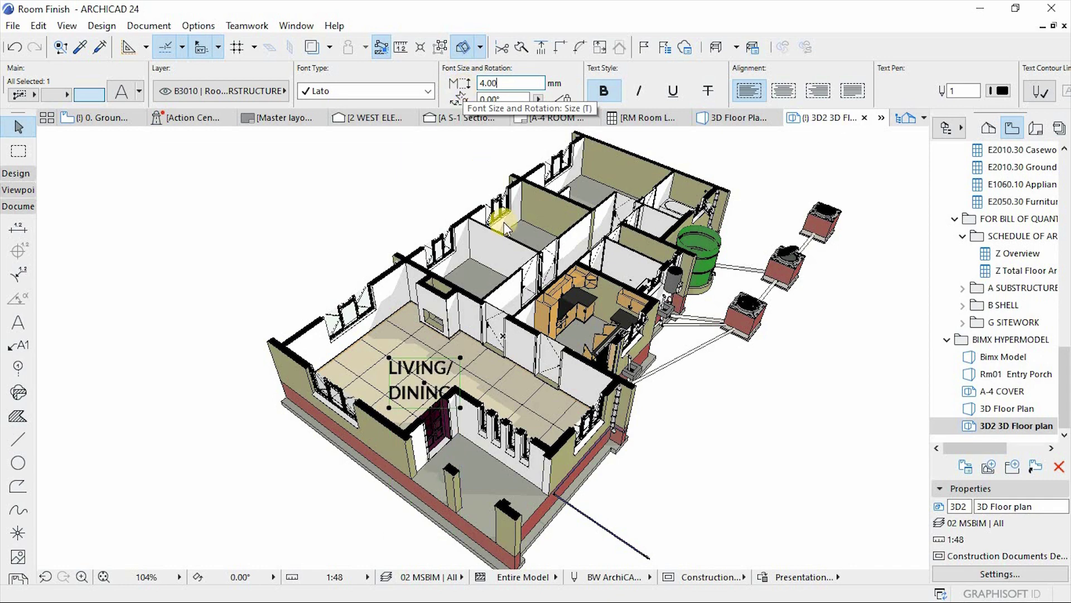
Move the LIVING/DINING label away from the front entrance wall, onto the open living room floor.
{"action": "left_click", "coordinate": [443, 369]}
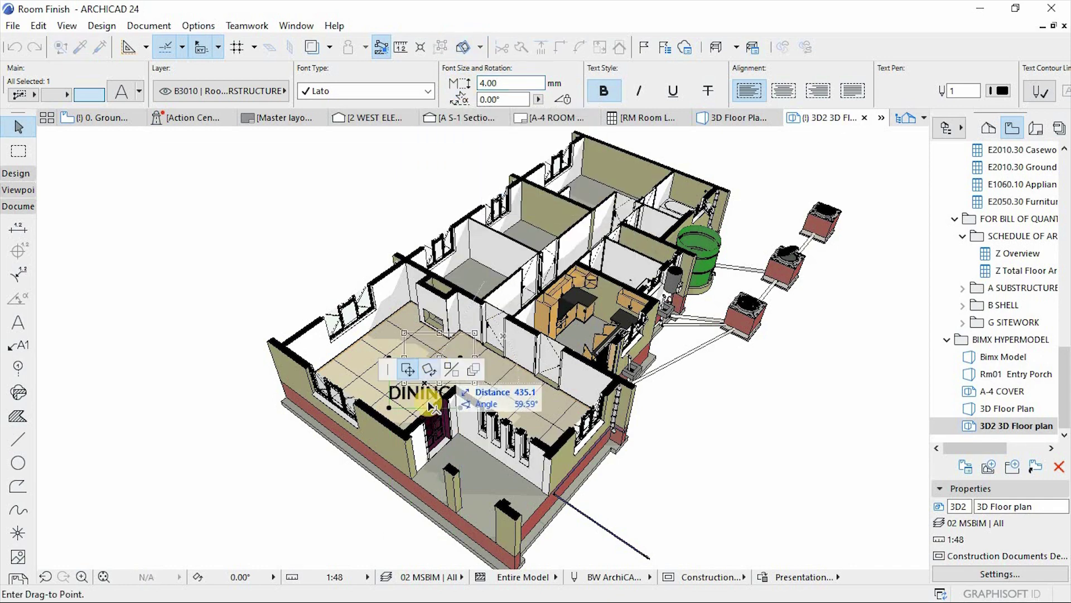
{"action": "scroll", "coordinate": [438, 346], "scroll_direction": "up", "scroll_amount": 3}
{"action": "left_click", "coordinate": [452, 289]}
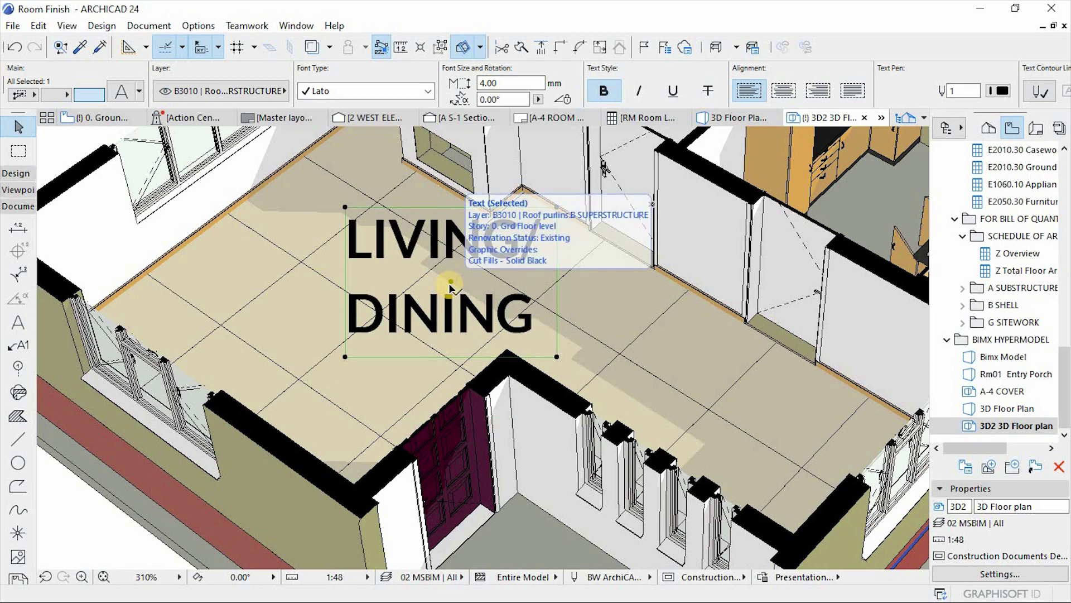
Rotate the LIVING/DINING label clockwise by about 33° around its centre, roughly along the line of the floor tiles.
{"action": "key", "text": "ctrl+e"}
{"action": "left_click", "coordinate": [450, 281]}
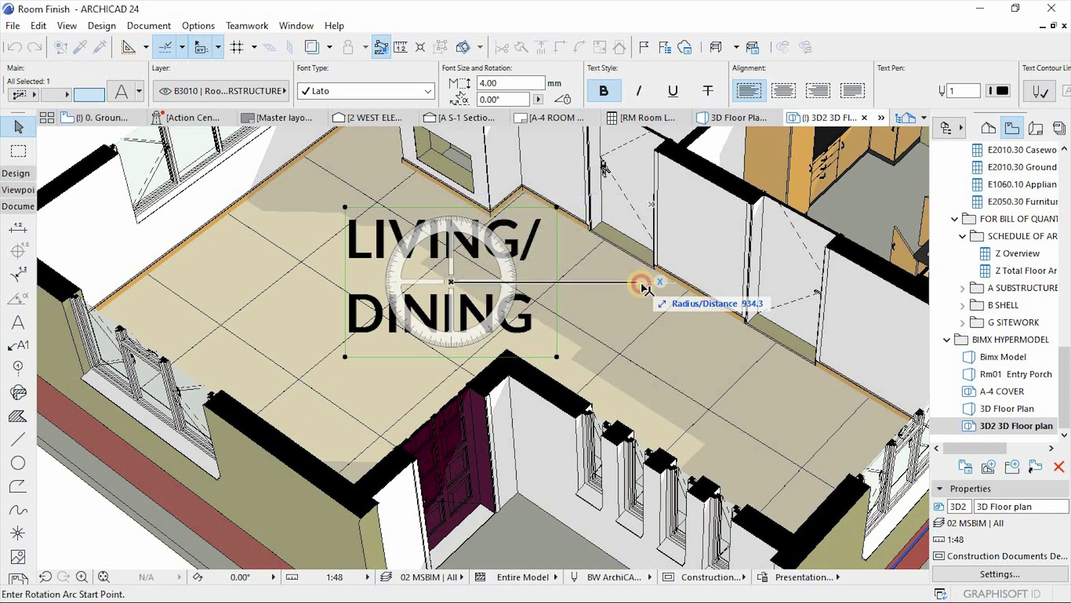
{"action": "left_click", "coordinate": [639, 283]}
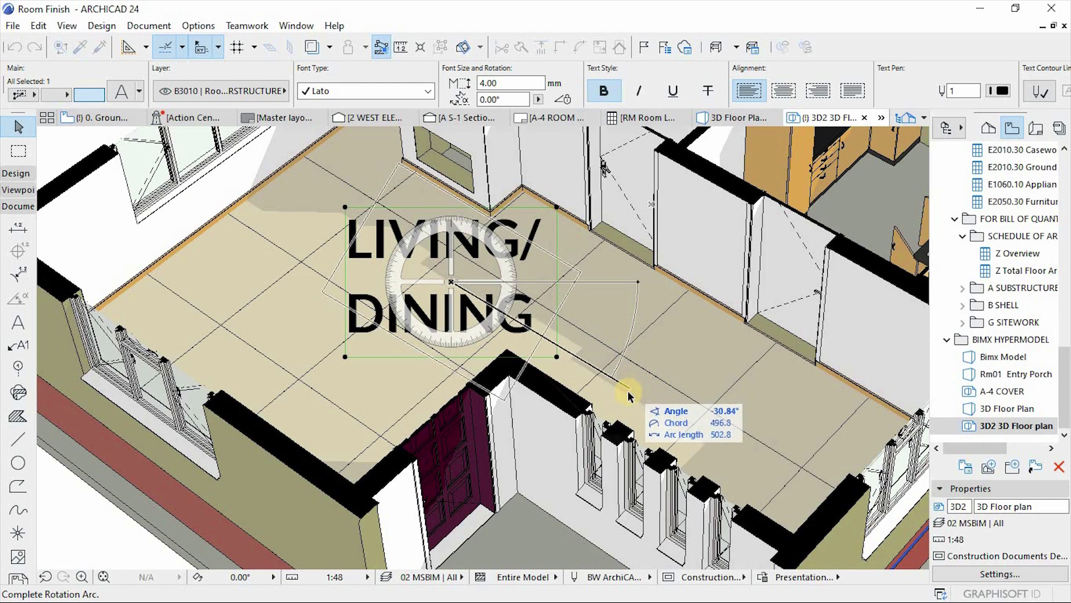
{"action": "left_click", "coordinate": [627, 398]}
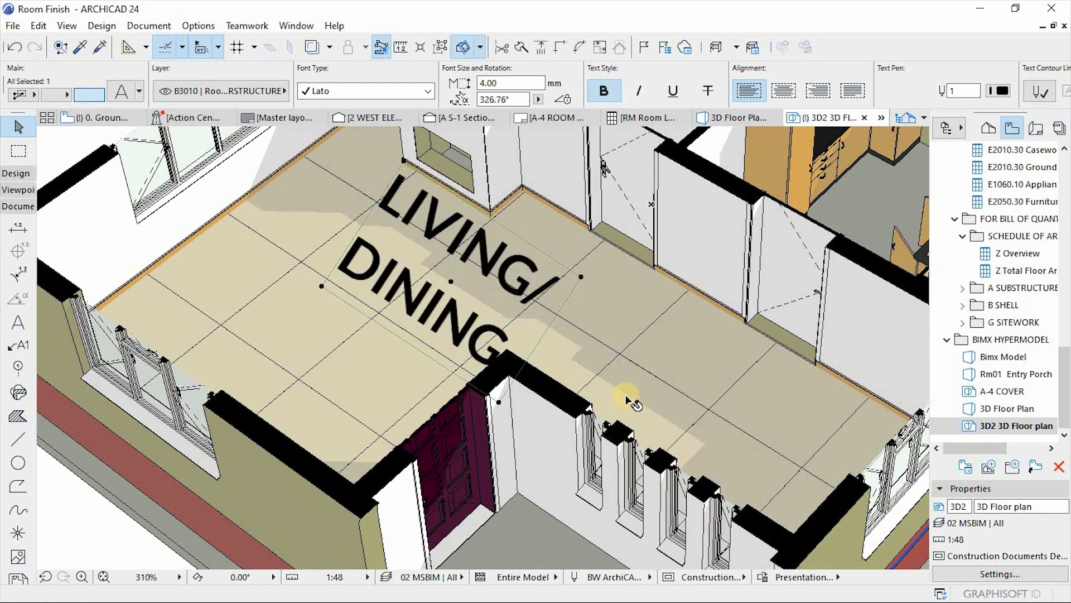
{"action": "scroll", "coordinate": [419, 363], "scroll_direction": "down", "scroll_amount": 5}
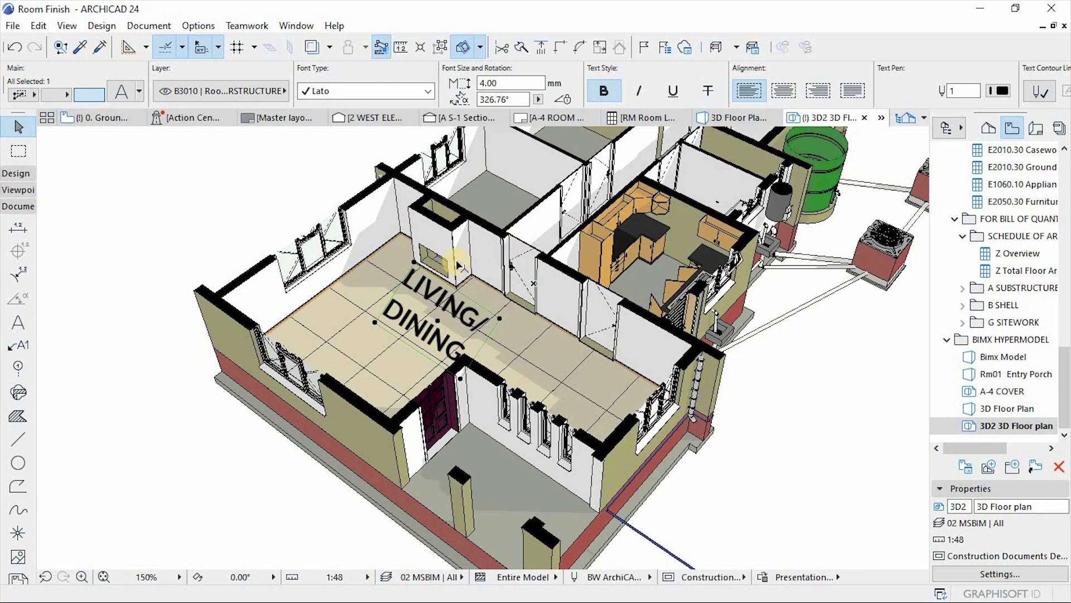
{"action": "scroll", "coordinate": [456, 260], "scroll_direction": "up", "scroll_amount": 4}
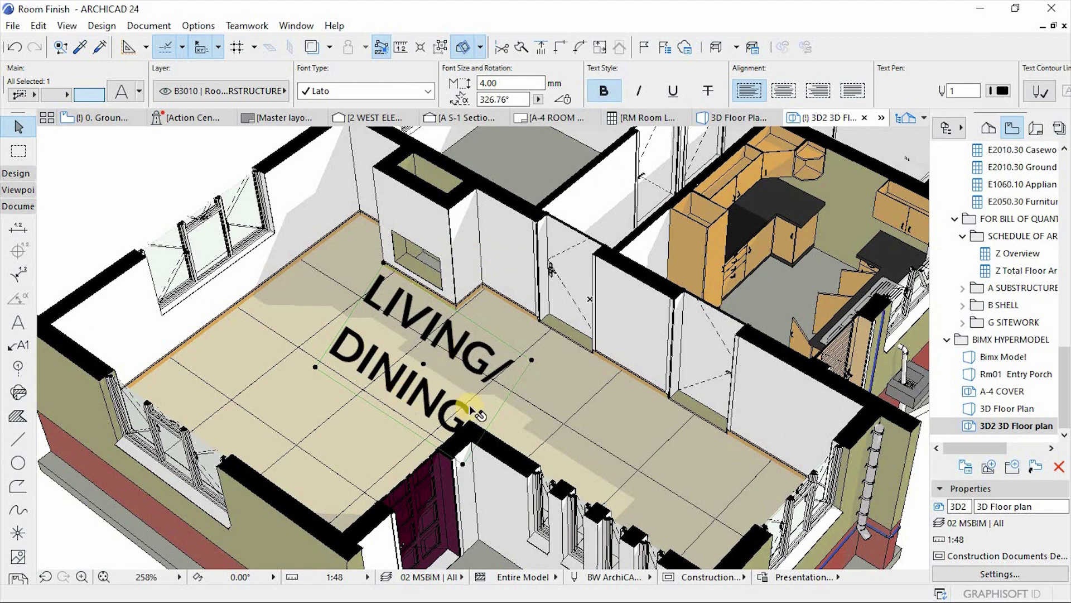
{"action": "scroll", "coordinate": [470, 410], "scroll_direction": "down", "scroll_amount": 5}
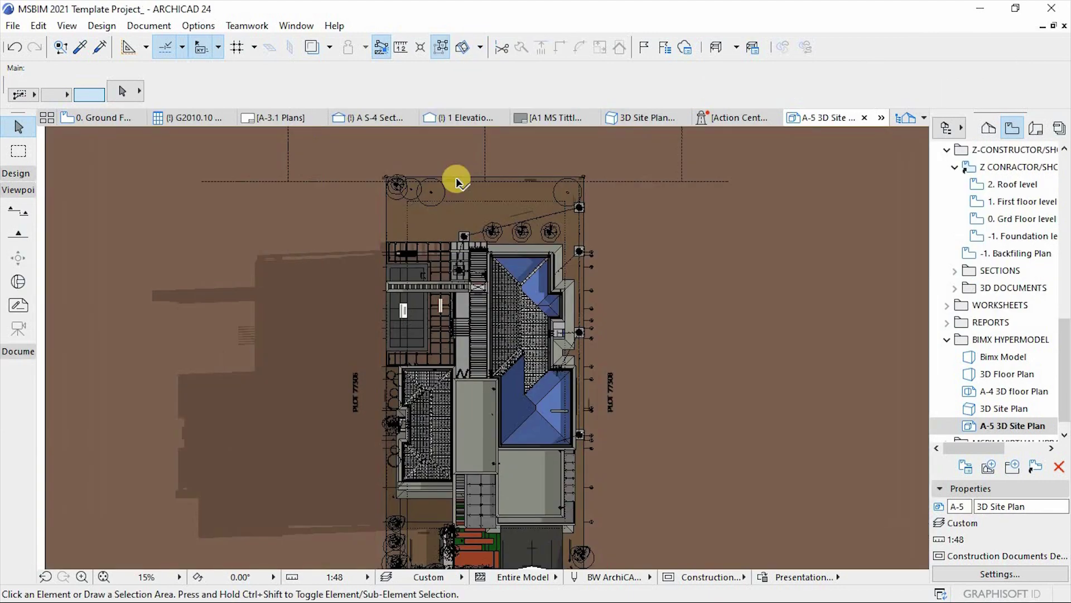
Examine the finished 3D site plan around the pool, roofs, trees and plot boundary.
{"action": "scroll", "coordinate": [455, 173], "scroll_direction": "up", "scroll_amount": 3}
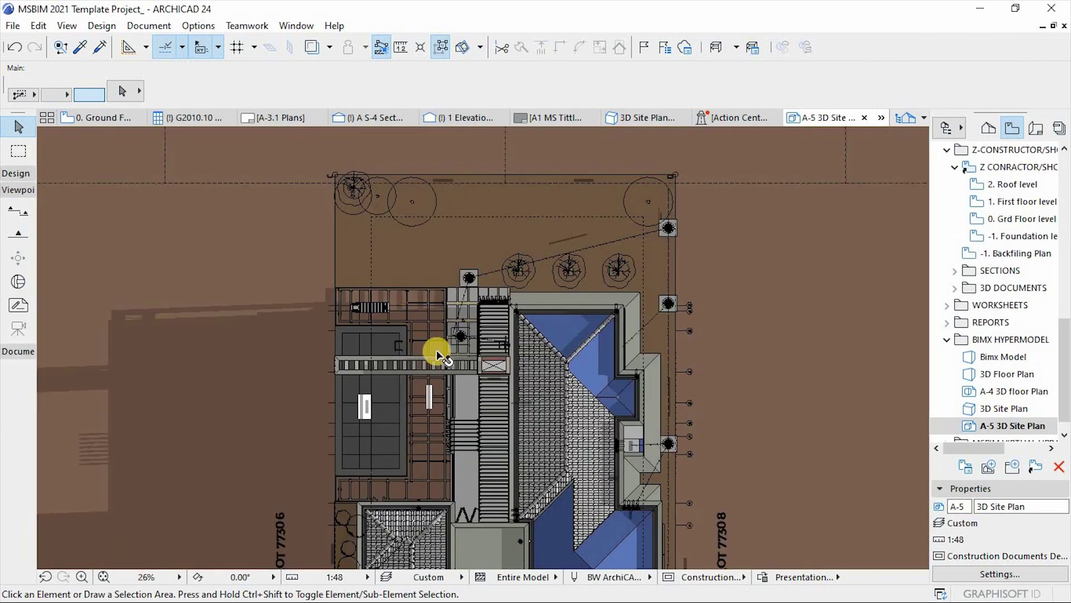
{"action": "scroll", "coordinate": [380, 342], "scroll_direction": "up", "scroll_amount": 2}
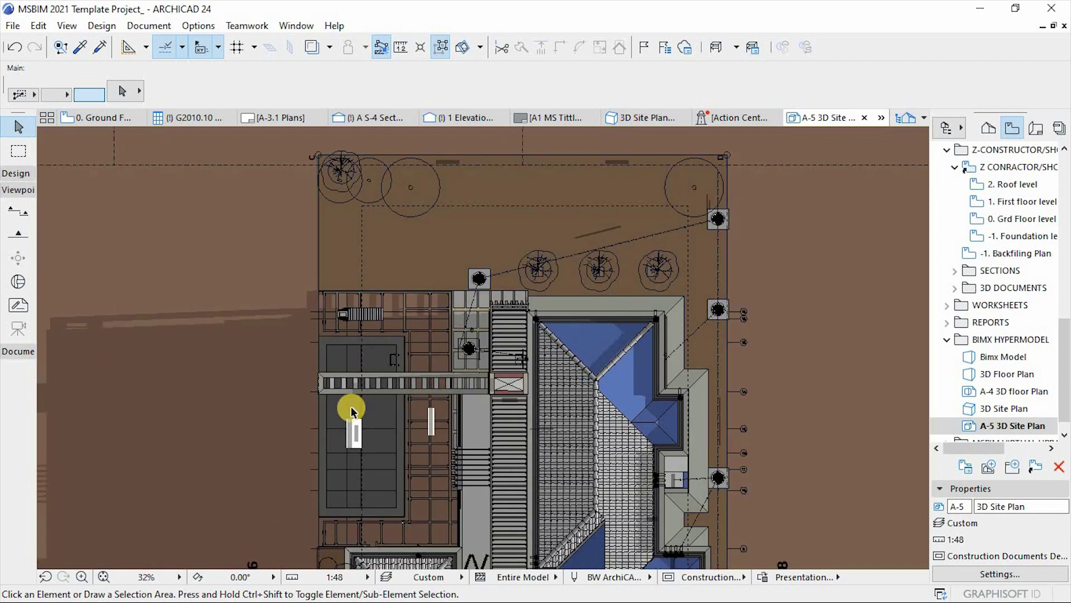
{"action": "scroll", "coordinate": [351, 406], "scroll_direction": "down", "scroll_amount": 3}
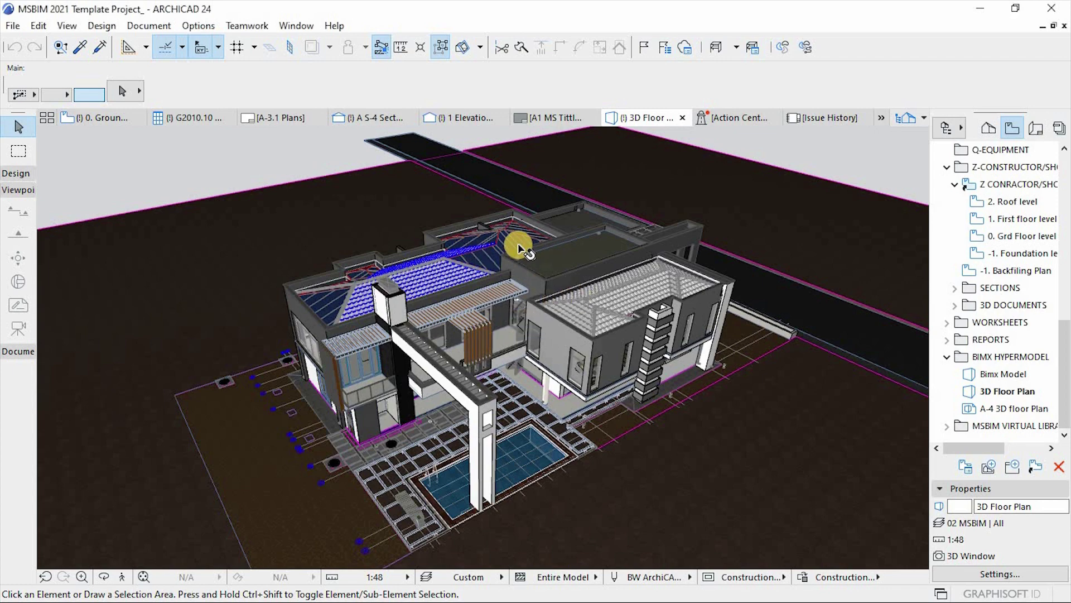
Change the 3D model's projection from perspective to a parallel projection using the Top view preset.
{"action": "scroll", "coordinate": [518, 249], "scroll_direction": "up", "scroll_amount": 2}
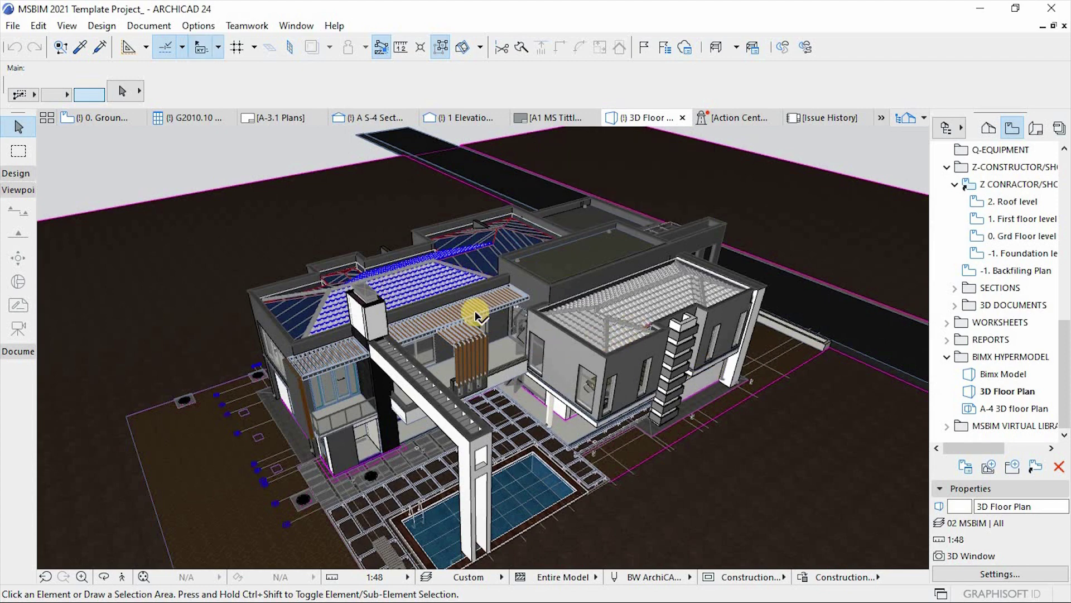
{"action": "scroll", "coordinate": [476, 316], "scroll_direction": "down", "scroll_amount": 1}
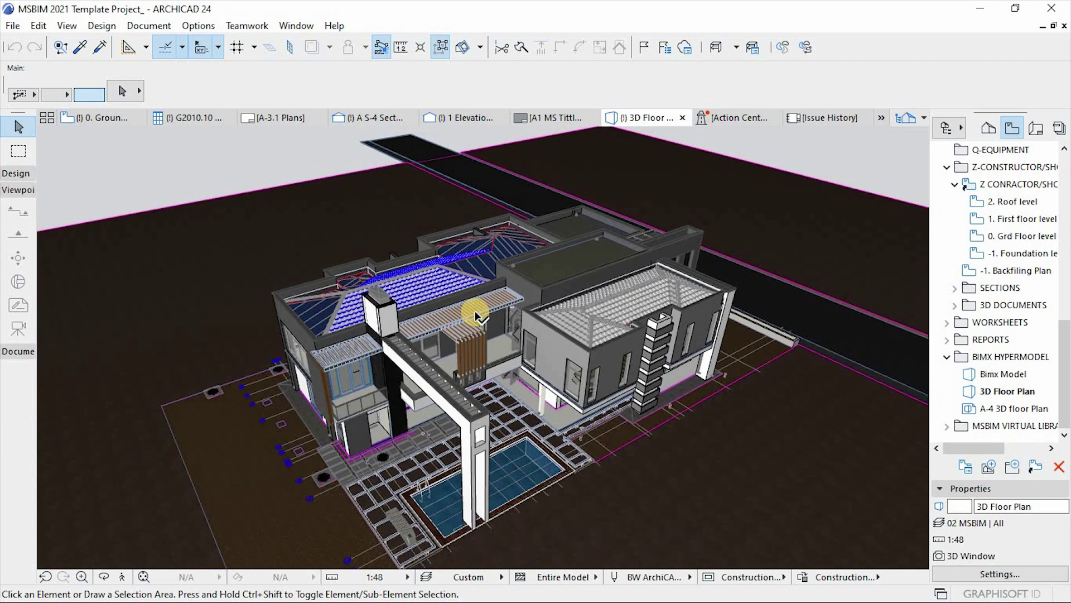
{"action": "left_click", "coordinate": [66, 27]}
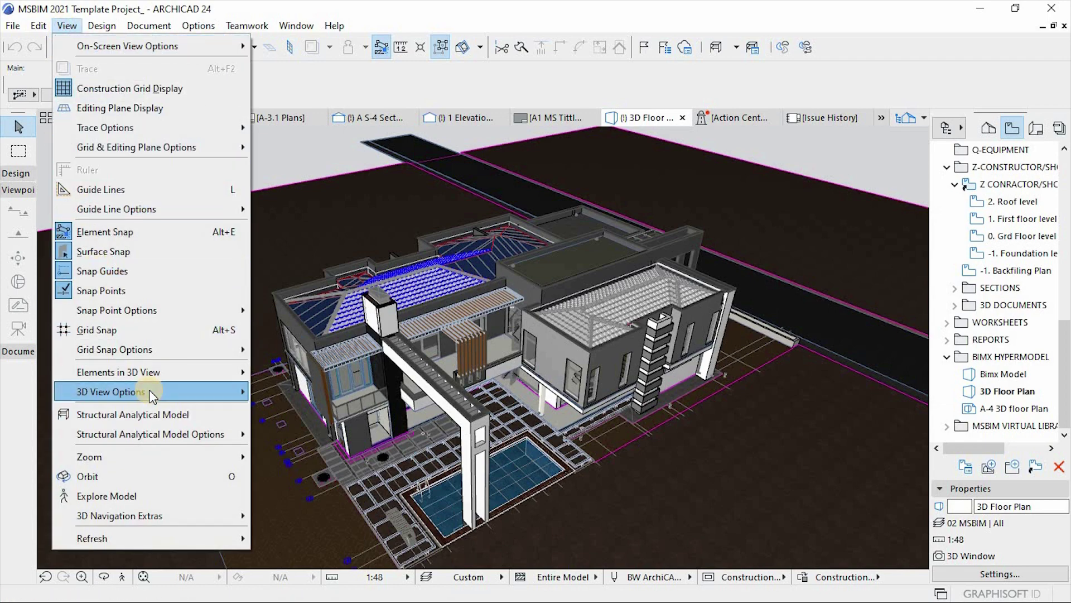
{"action": "mouse_move", "coordinate": [149, 389]}
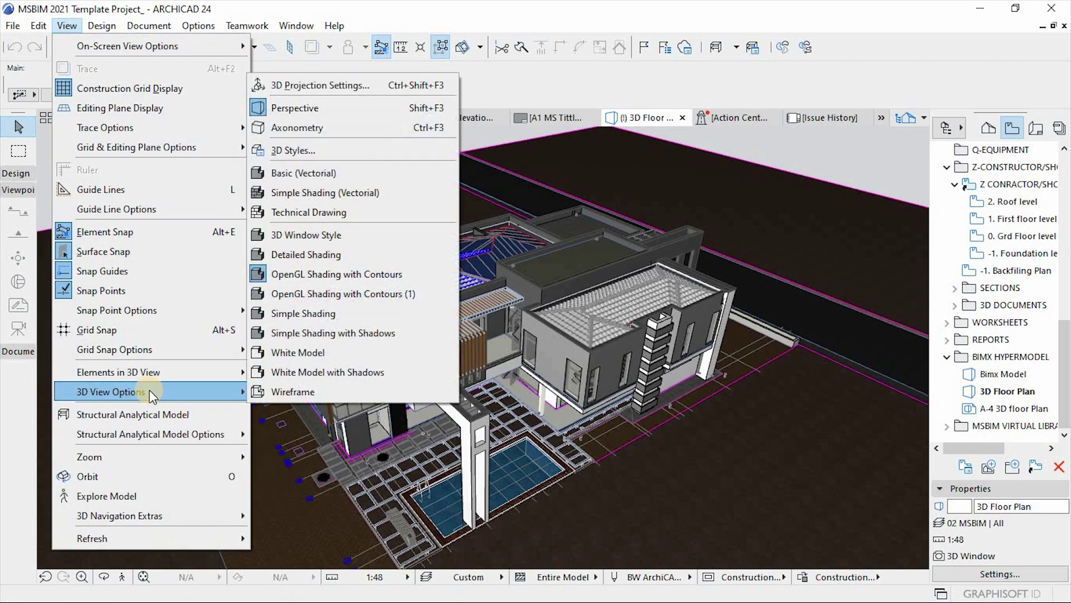
{"action": "left_click", "coordinate": [365, 90]}
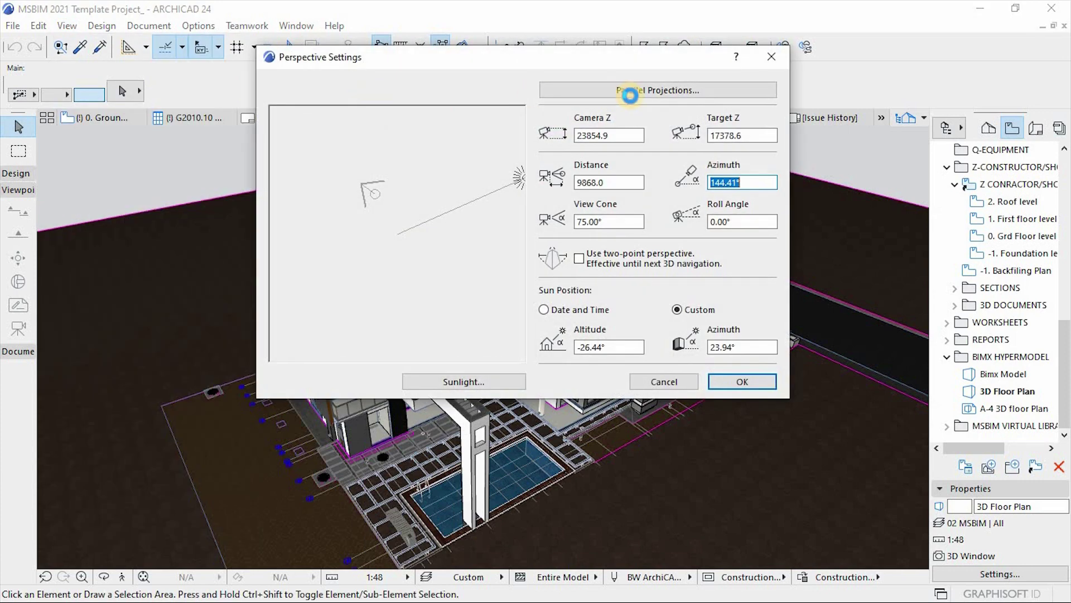
{"action": "left_click", "coordinate": [643, 90]}
{"action": "left_click", "coordinate": [582, 167]}
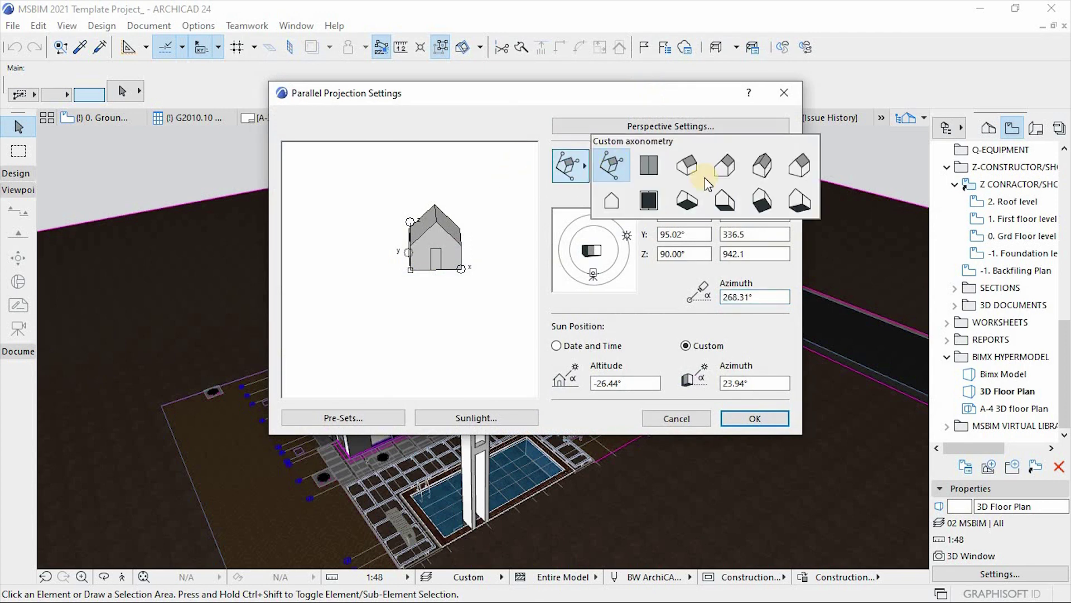
{"action": "left_click", "coordinate": [645, 168]}
Set the top view's axis angles to X 0° and Y 90°, turn the sun azimuth to 180°, and apply the projection.
{"action": "left_click", "coordinate": [669, 215]}
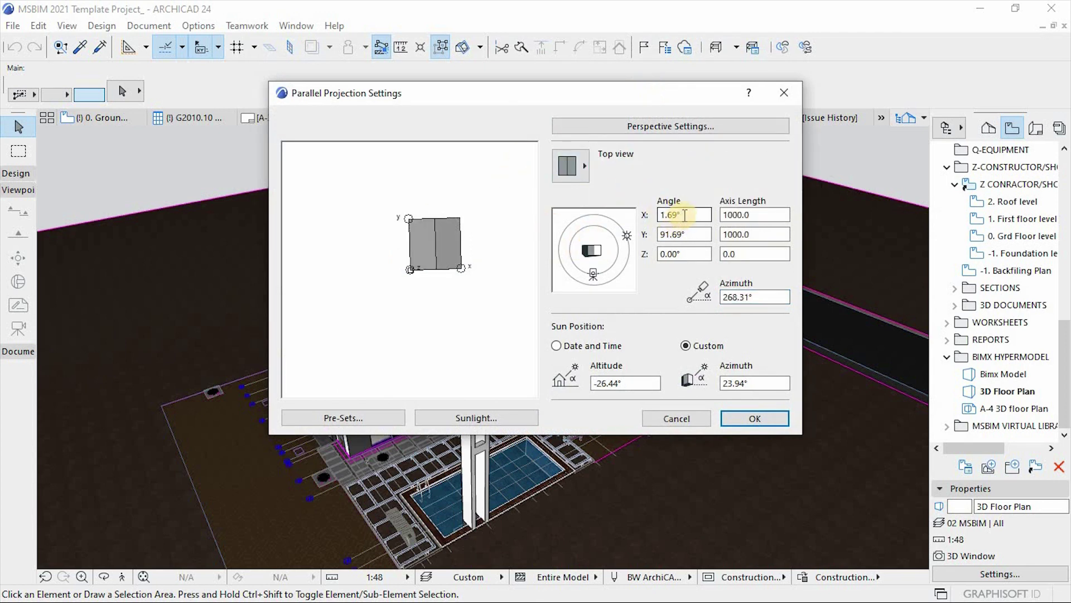
{"action": "left_click_drag", "start_coordinate": [628, 235], "coordinate": [614, 218]}
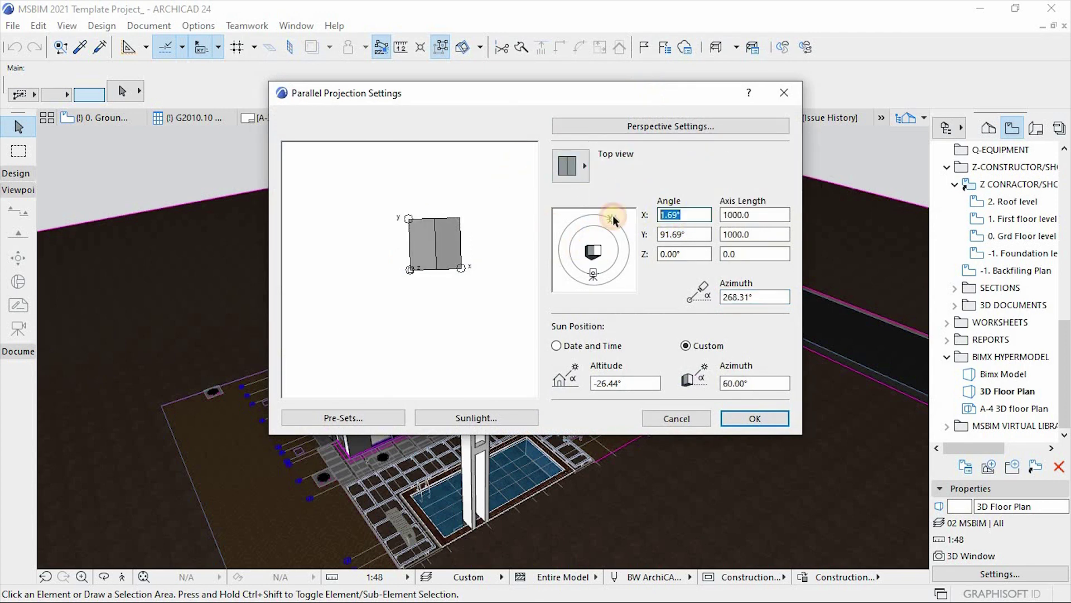
{"action": "left_click", "coordinate": [702, 236]}
{"action": "left_click_drag", "start_coordinate": [620, 225], "coordinate": [557, 251]}
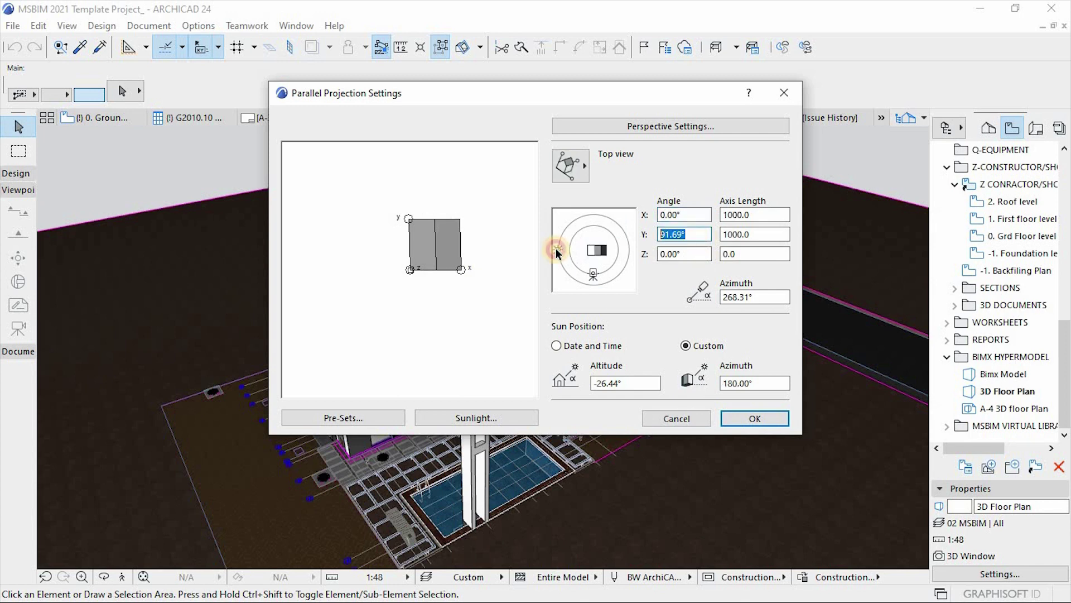
{"action": "type", "text": "9"}
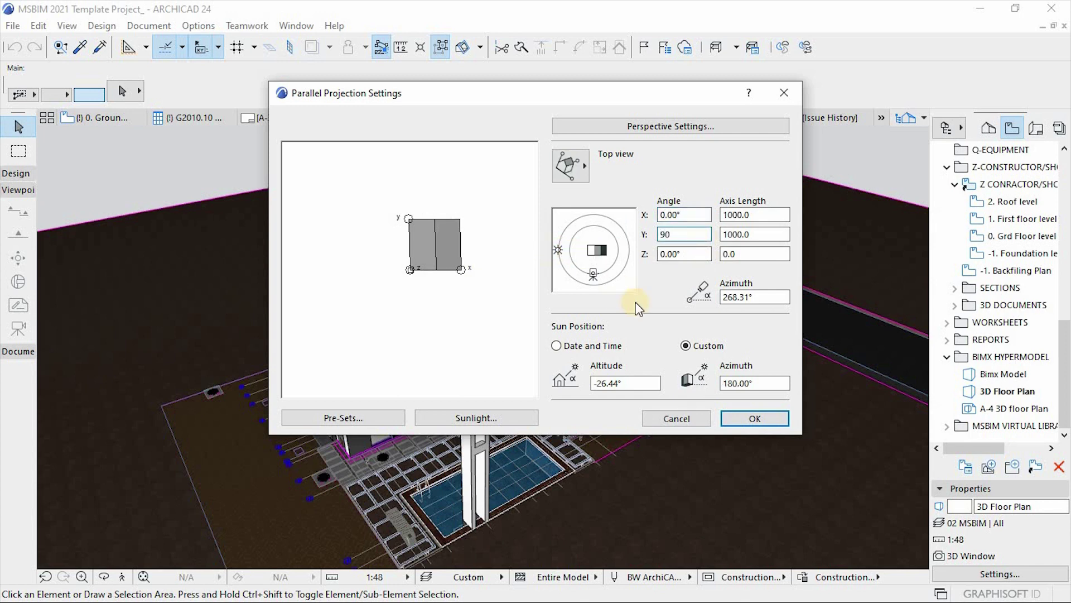
{"action": "left_click", "coordinate": [764, 420]}
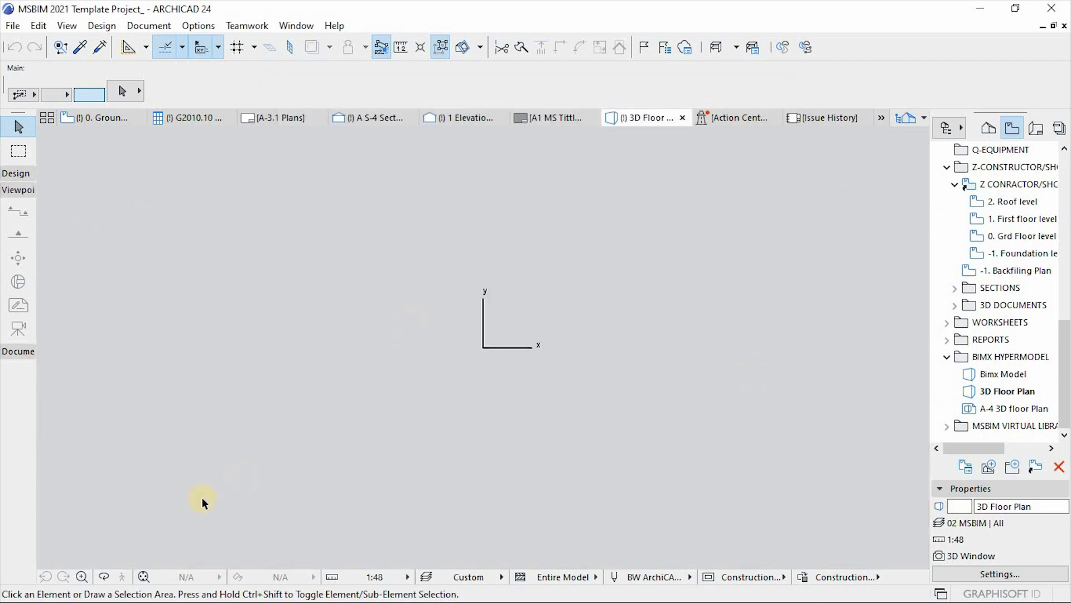
Fit the whole site in the window and examine the roofs, pool and surroundings from above.
{"action": "left_click", "coordinate": [144, 576]}
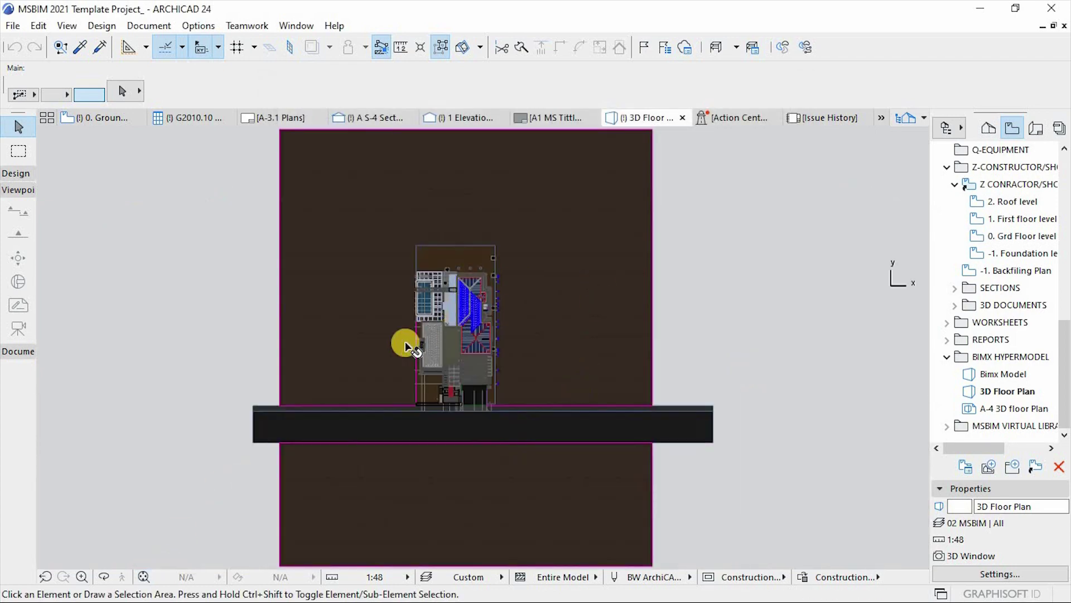
{"action": "middle_click_drag", "start_coordinate": [418, 336], "coordinate": [430, 335]}
{"action": "scroll", "coordinate": [450, 330], "scroll_direction": "up", "scroll_amount": 5}
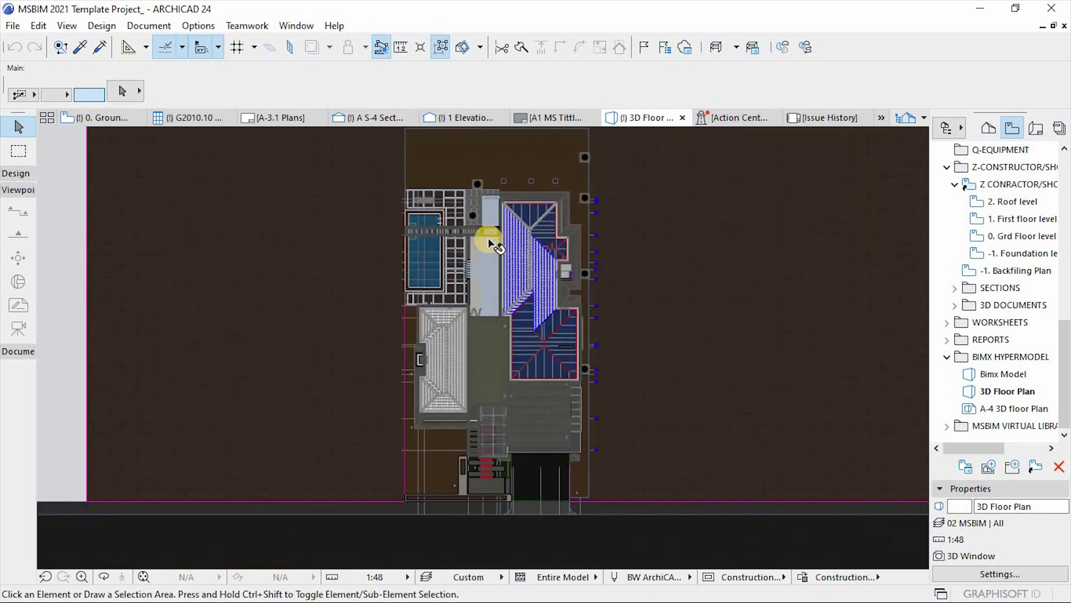
{"action": "scroll", "coordinate": [497, 245], "scroll_direction": "down", "scroll_amount": 5}
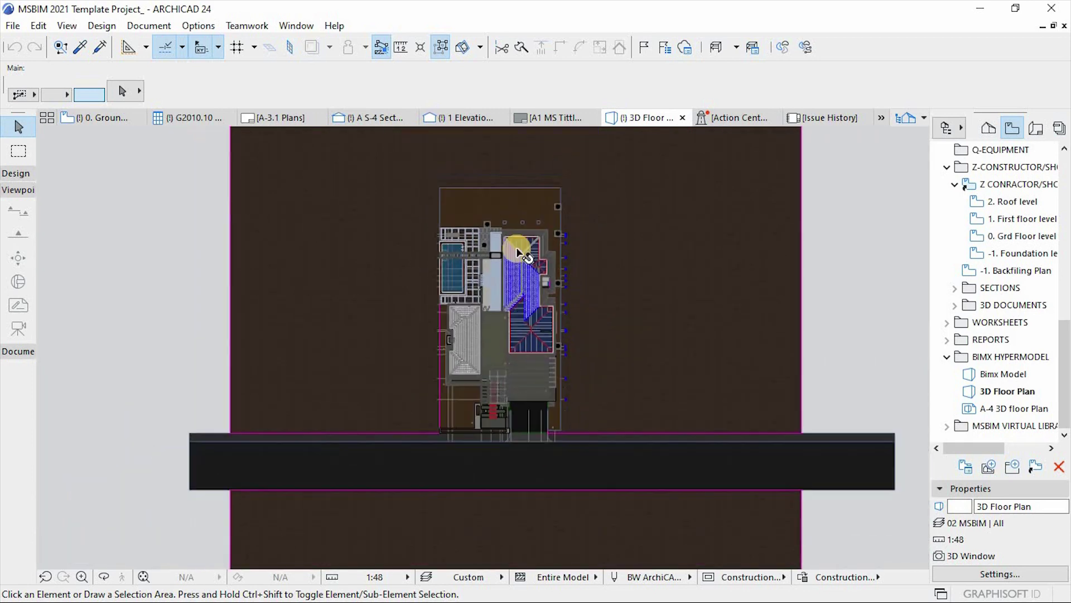
{"action": "scroll", "coordinate": [497, 246], "scroll_direction": "up", "scroll_amount": 3}
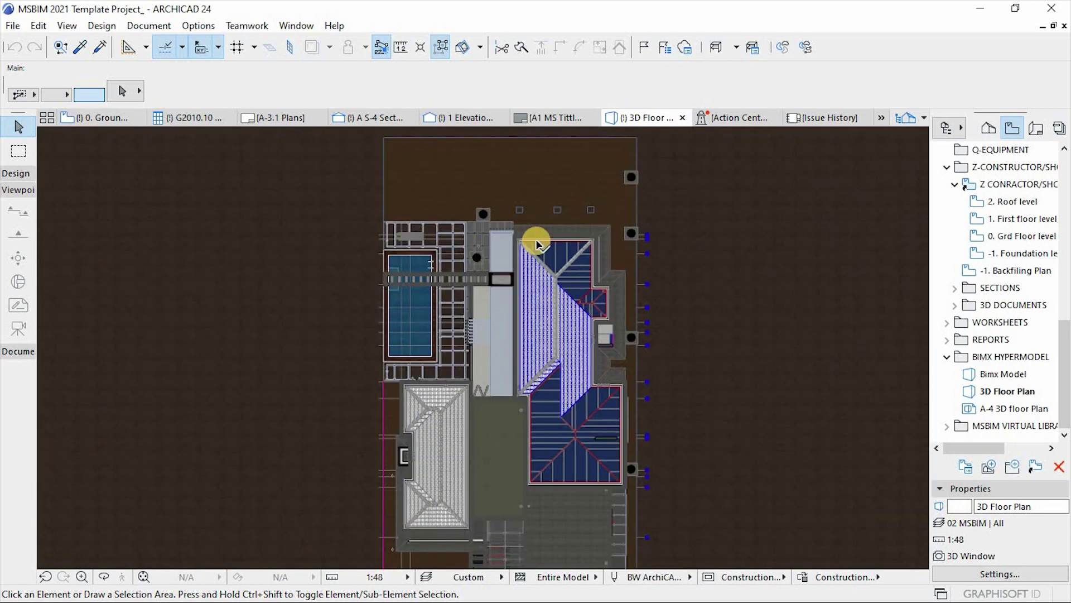
{"action": "scroll", "coordinate": [535, 241], "scroll_direction": "up", "scroll_amount": 2}
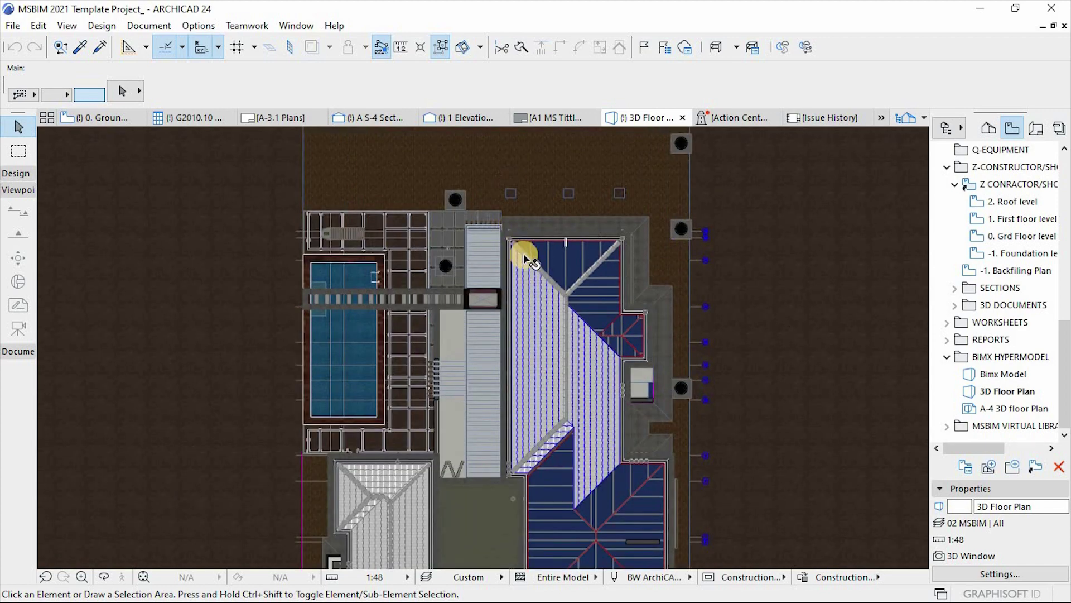
{"action": "scroll", "coordinate": [521, 250], "scroll_direction": "down", "scroll_amount": 5}
{"action": "scroll", "coordinate": [613, 335], "scroll_direction": "down", "scroll_amount": 2}
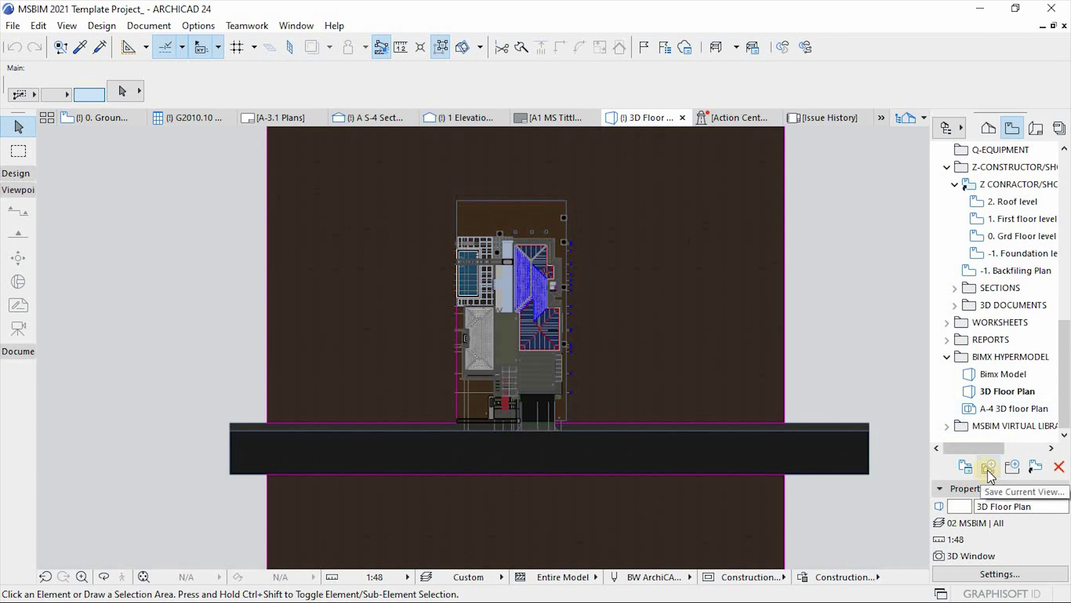
Save the current top view in the BIMX HYPERMODEL folder under the custom name 3D Site Plan.
{"action": "left_click", "coordinate": [1010, 356]}
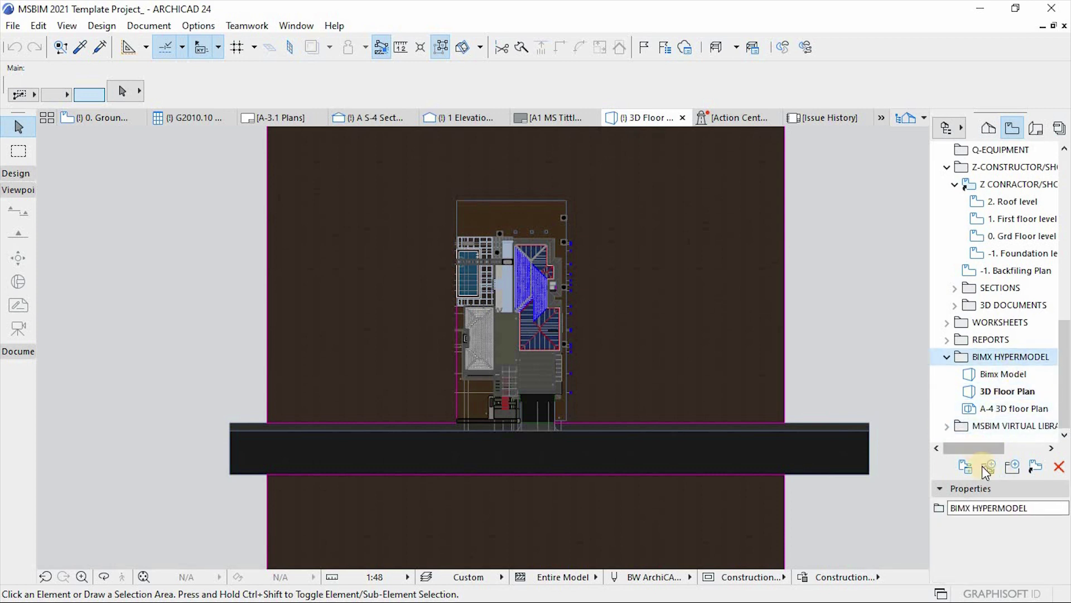
{"action": "left_click", "coordinate": [988, 467]}
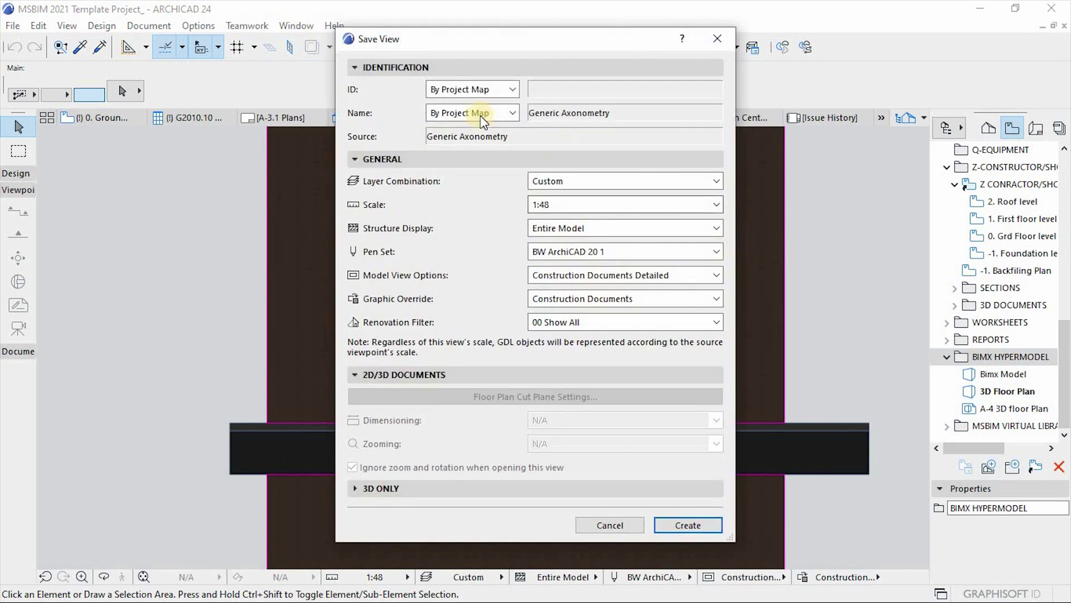
{"action": "left_click", "coordinate": [512, 113]}
{"action": "left_click", "coordinate": [455, 139]}
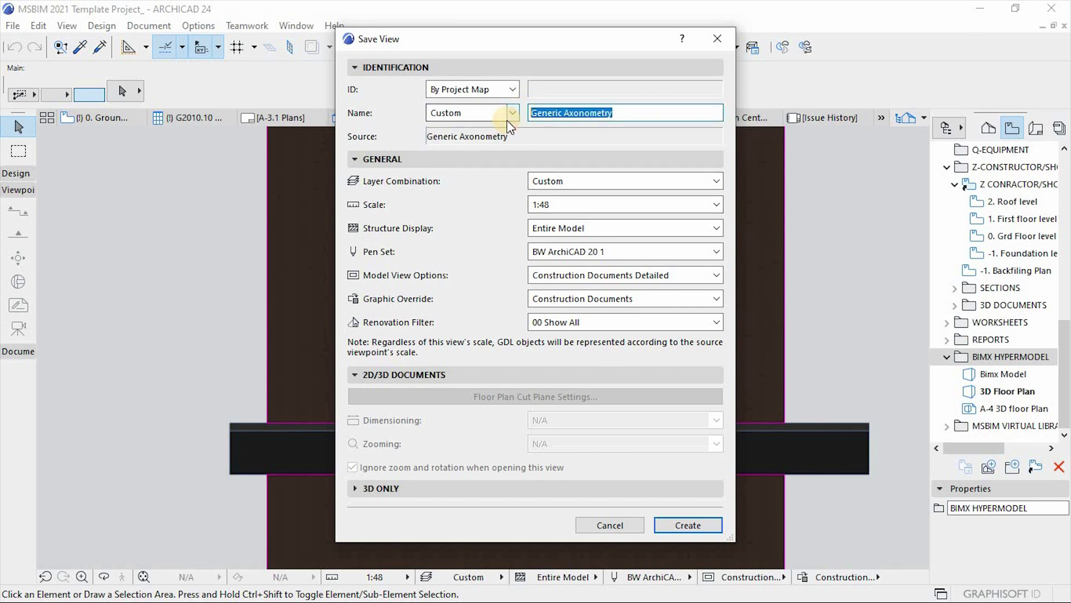
{"action": "type", "text": "3"}
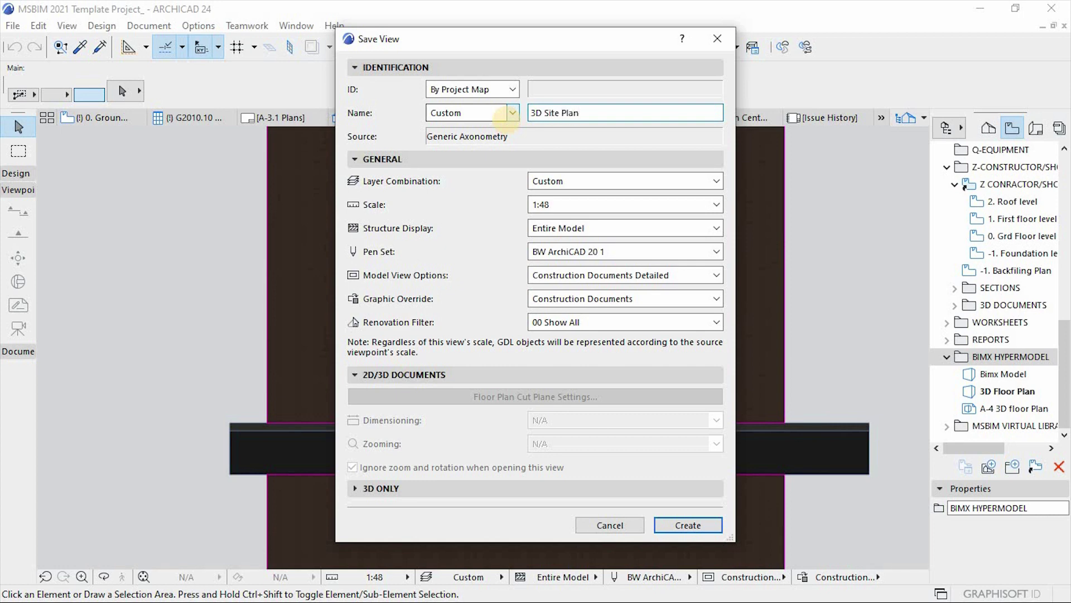
{"action": "type", "text": "D Site Plan"}
{"action": "key", "text": "Return"}
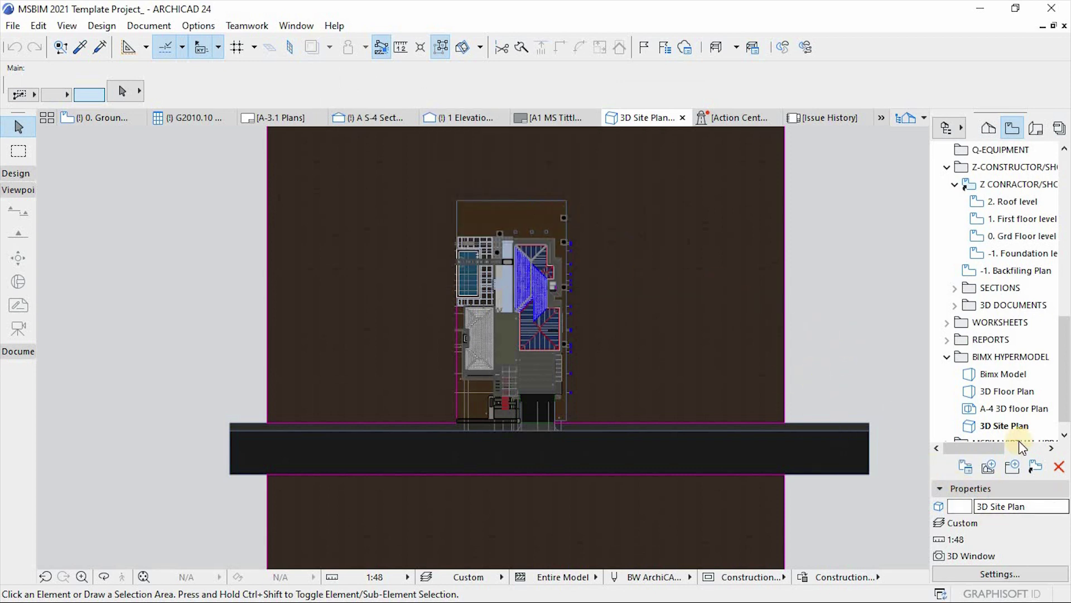
Create a new 3D document from the 3D Site Plan view, with reference ID A-5 and name 3D Site Plan.
{"action": "left_click", "coordinate": [1004, 426]}
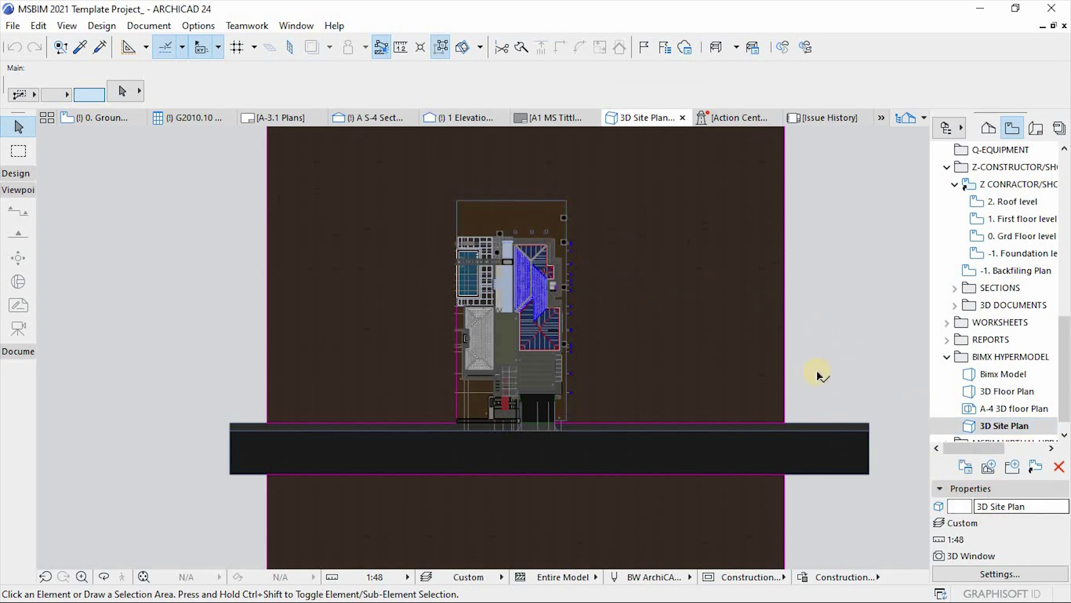
{"action": "right_click", "coordinate": [1002, 426]}
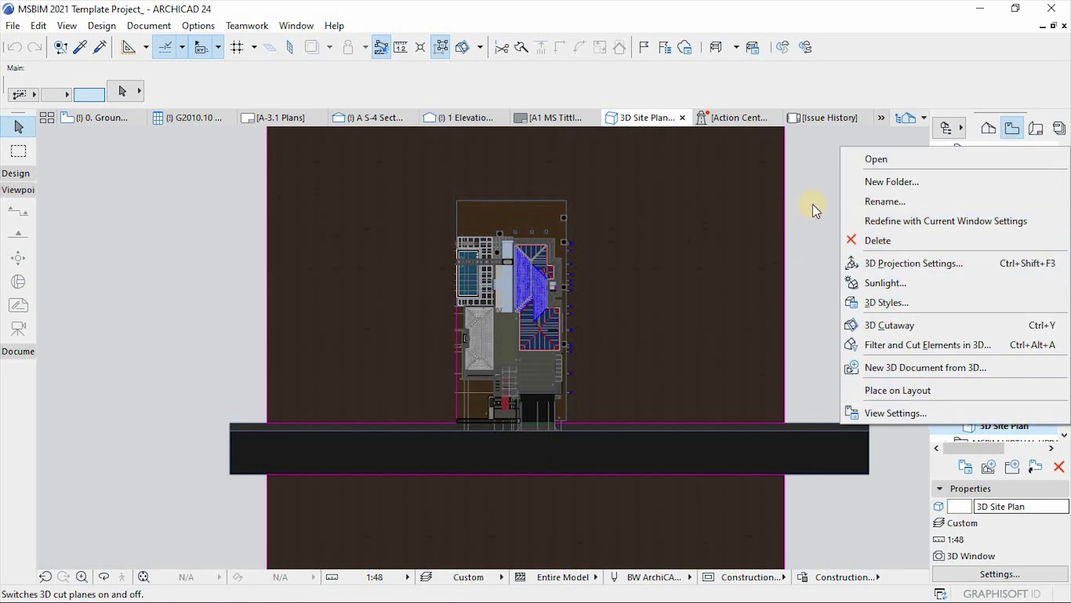
{"action": "left_click", "coordinate": [809, 184]}
{"action": "right_click", "coordinate": [811, 189]}
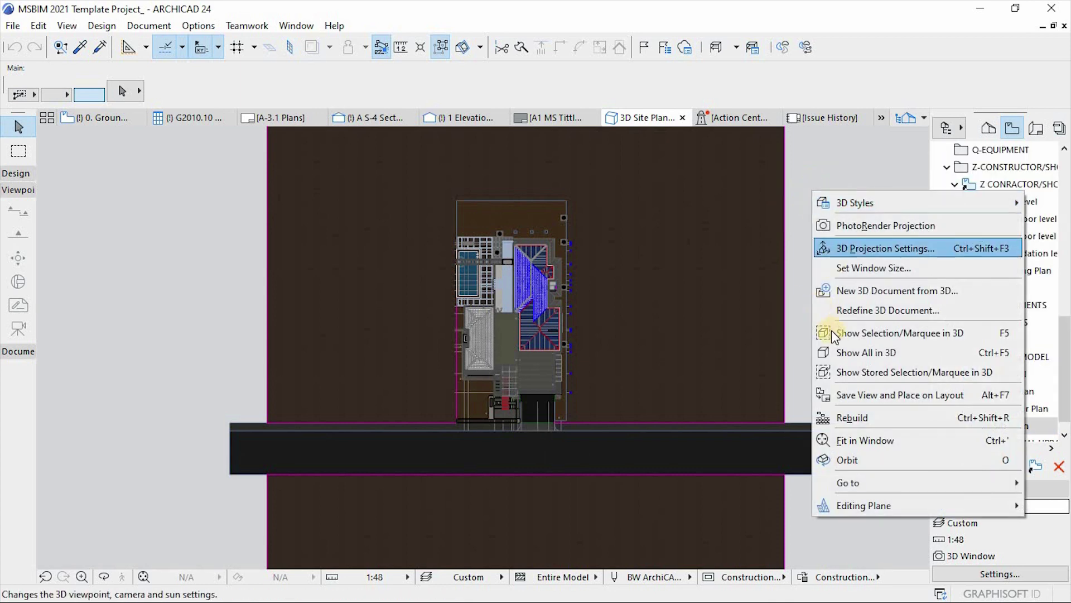
{"action": "left_click", "coordinate": [866, 290]}
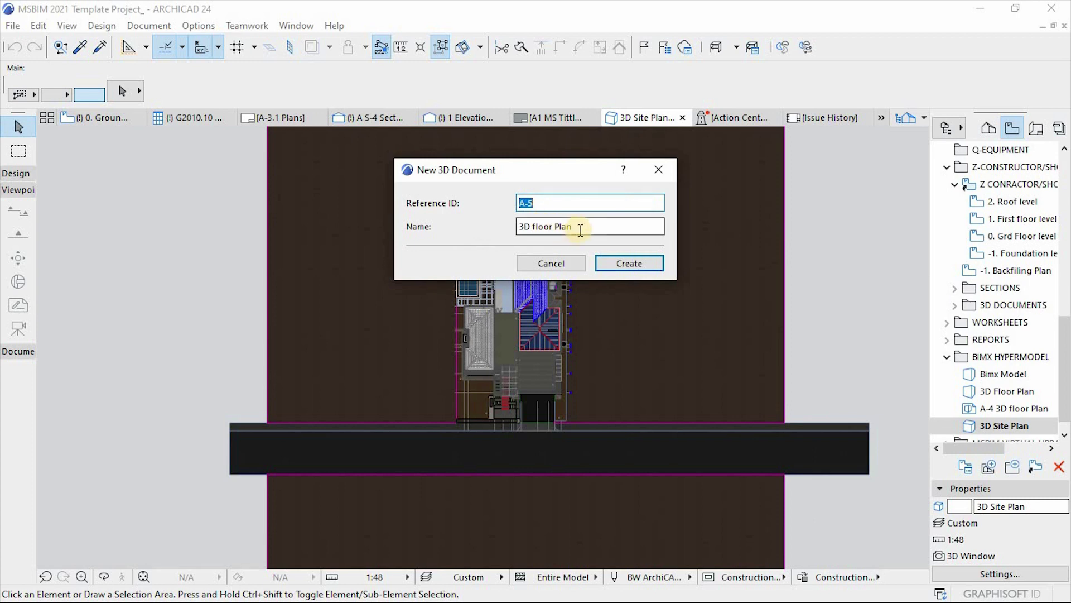
{"action": "left_click_drag", "start_coordinate": [580, 230], "coordinate": [477, 227]}
{"action": "type", "text": "3"}
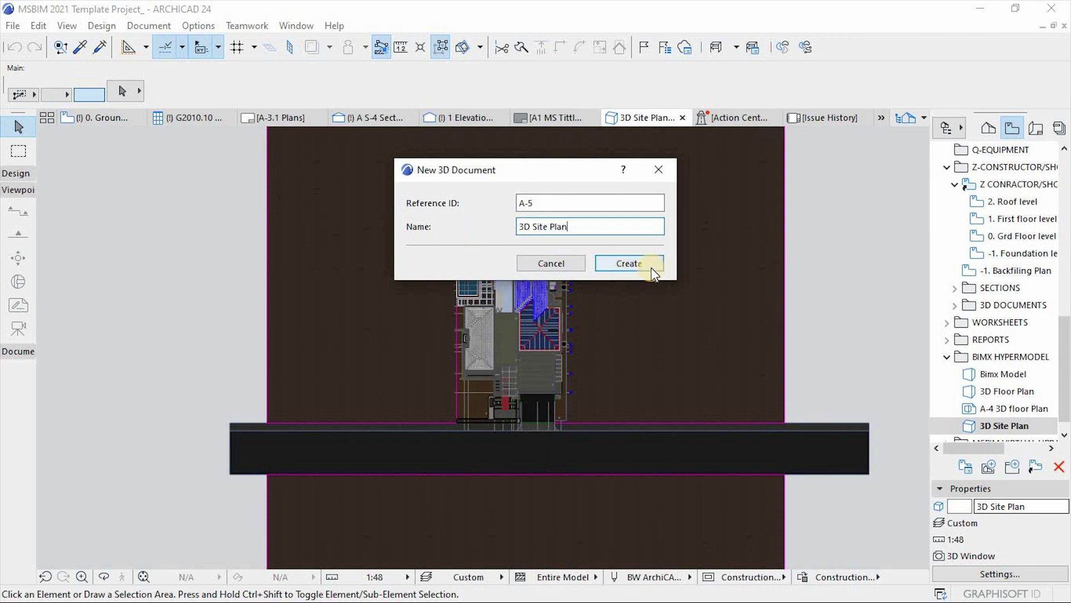
{"action": "left_click", "coordinate": [630, 263]}
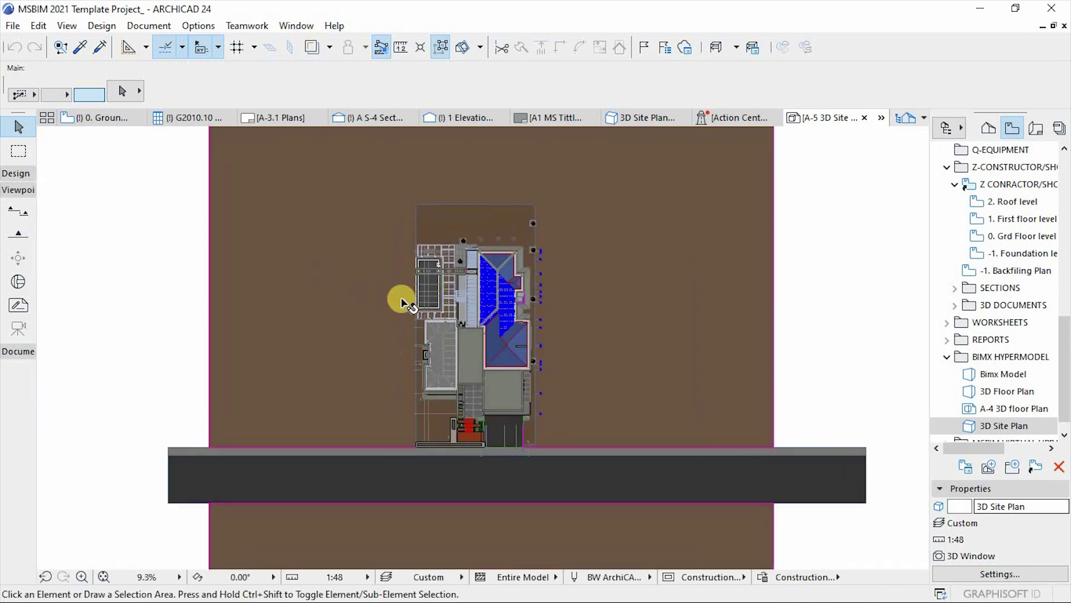
Examine the roof tiles, pool, paving and grid markers in the new A-5 3D Site Plan document.
{"action": "scroll", "coordinate": [401, 300], "scroll_direction": "up", "scroll_amount": 4}
{"action": "scroll", "coordinate": [651, 244], "scroll_direction": "up", "scroll_amount": 3}
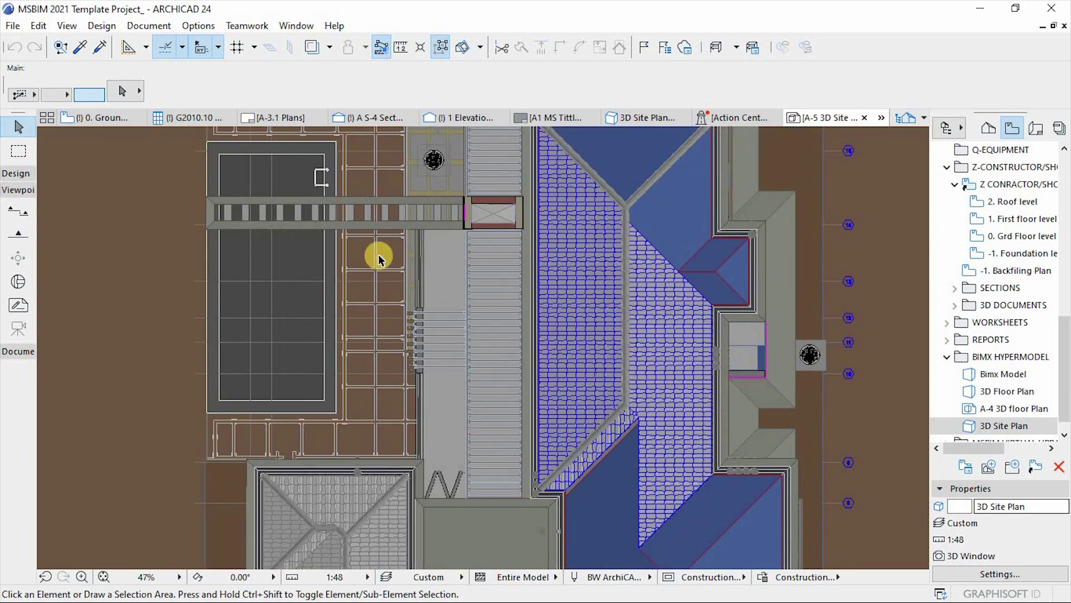
{"action": "scroll", "coordinate": [378, 256], "scroll_direction": "down", "scroll_amount": 3}
{"action": "scroll", "coordinate": [647, 220], "scroll_direction": "up", "scroll_amount": 3}
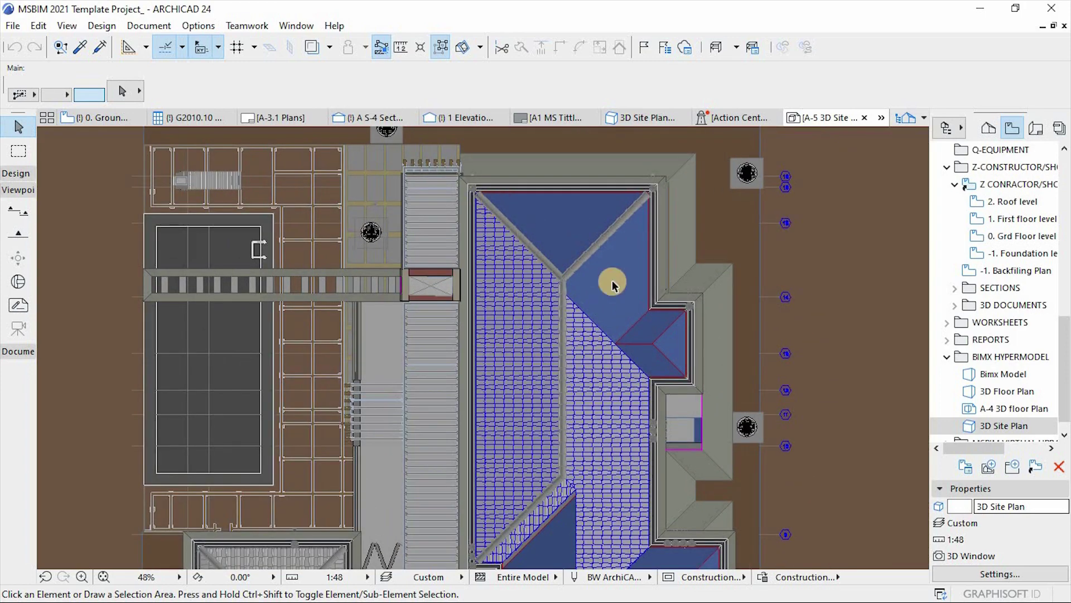
{"action": "scroll", "coordinate": [530, 274], "scroll_direction": "up", "scroll_amount": 2}
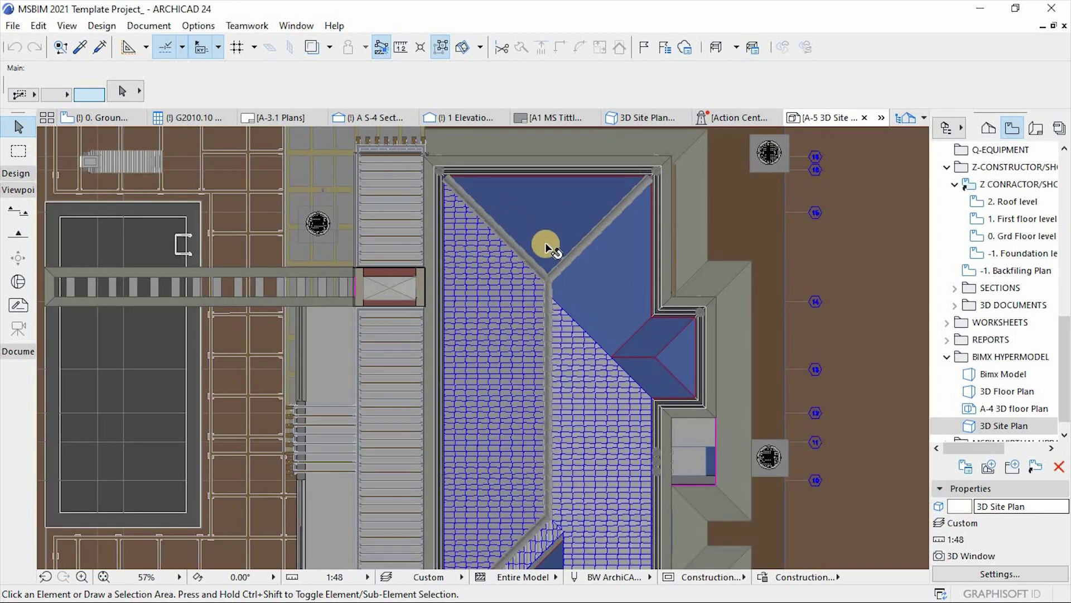
{"action": "scroll", "coordinate": [547, 242], "scroll_direction": "down", "scroll_amount": 5}
{"action": "scroll", "coordinate": [362, 242], "scroll_direction": "up", "scroll_amount": 4}
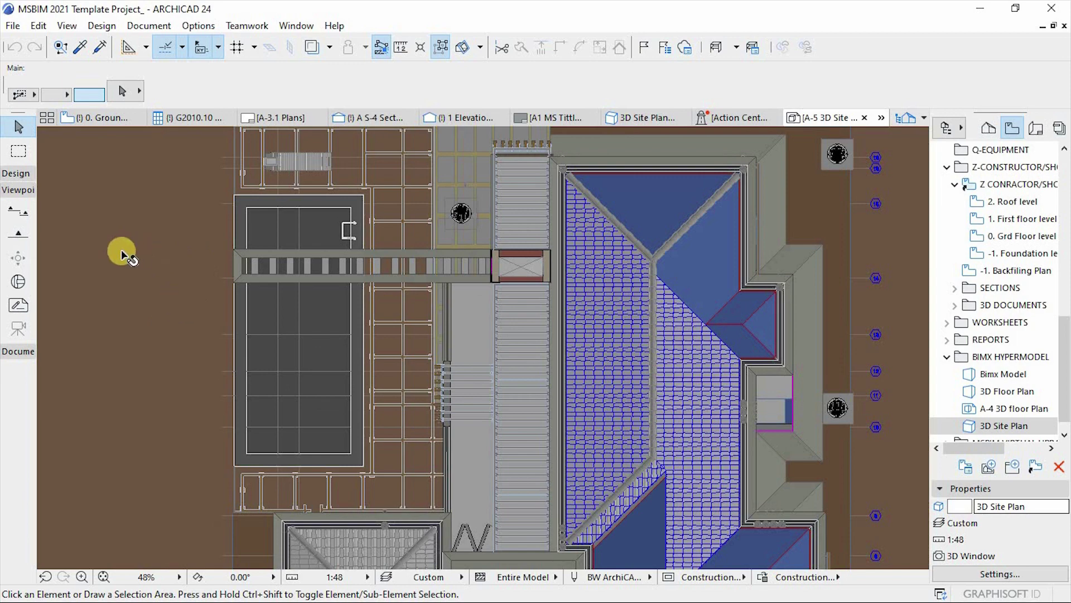
Apply the Presentation - Solid graphic override to the A-5 3D Site Plan document.
{"action": "scroll", "coordinate": [487, 229], "scroll_direction": "down", "scroll_amount": 6}
{"action": "scroll", "coordinate": [471, 466], "scroll_direction": "up", "scroll_amount": 2}
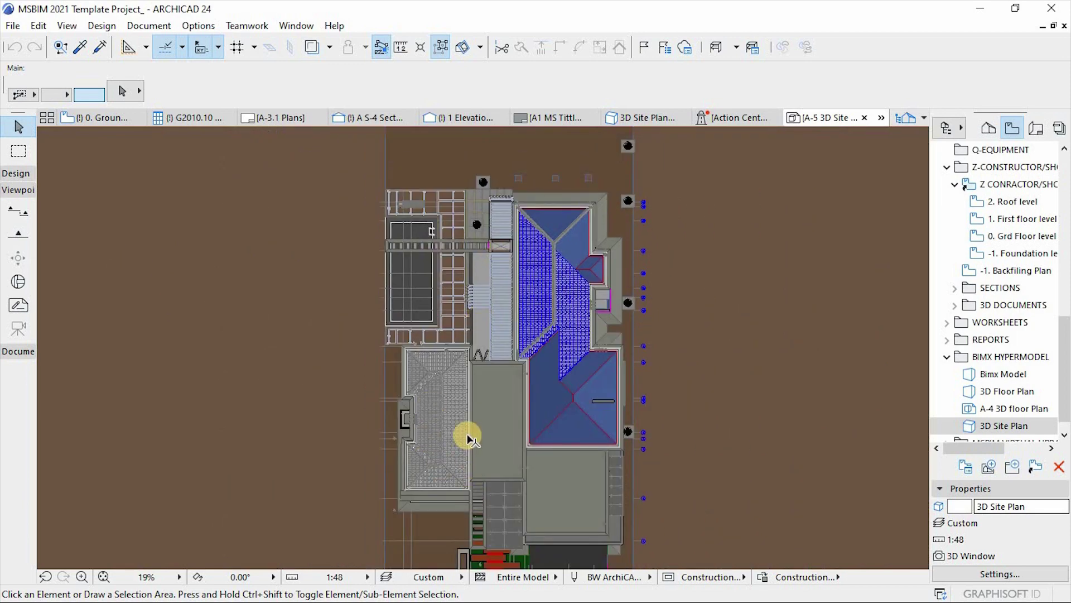
{"action": "scroll", "coordinate": [391, 354], "scroll_direction": "up", "scroll_amount": 4}
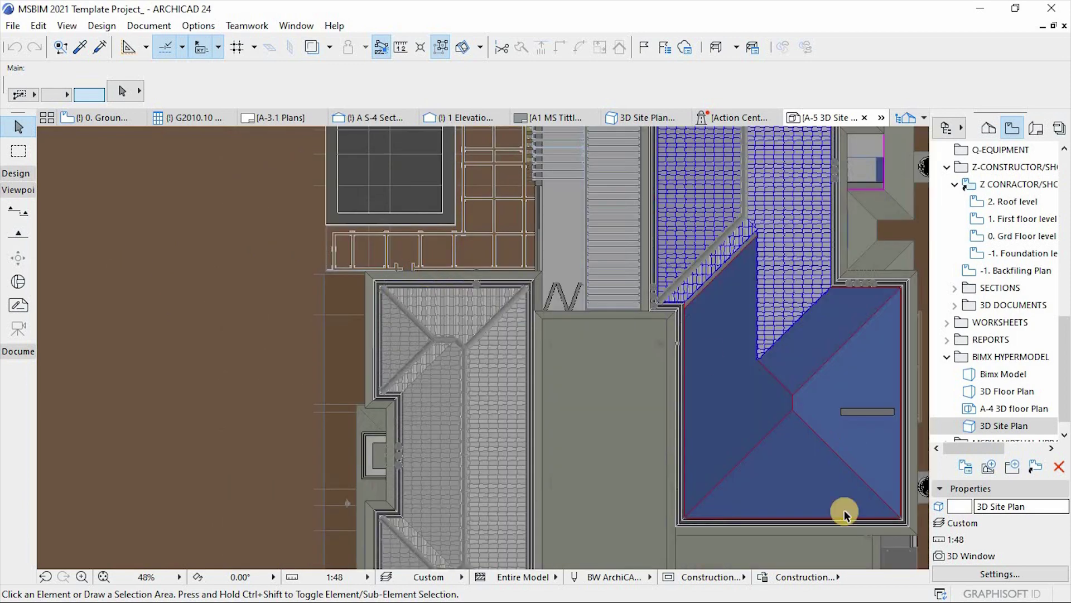
{"action": "left_click", "coordinate": [804, 577]}
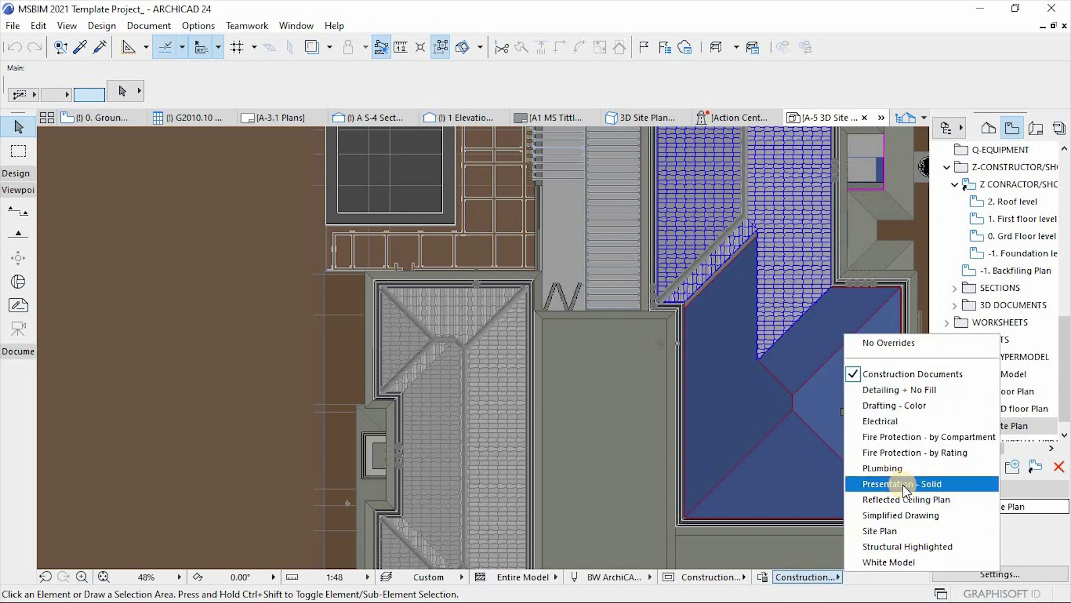
{"action": "left_click", "coordinate": [932, 485]}
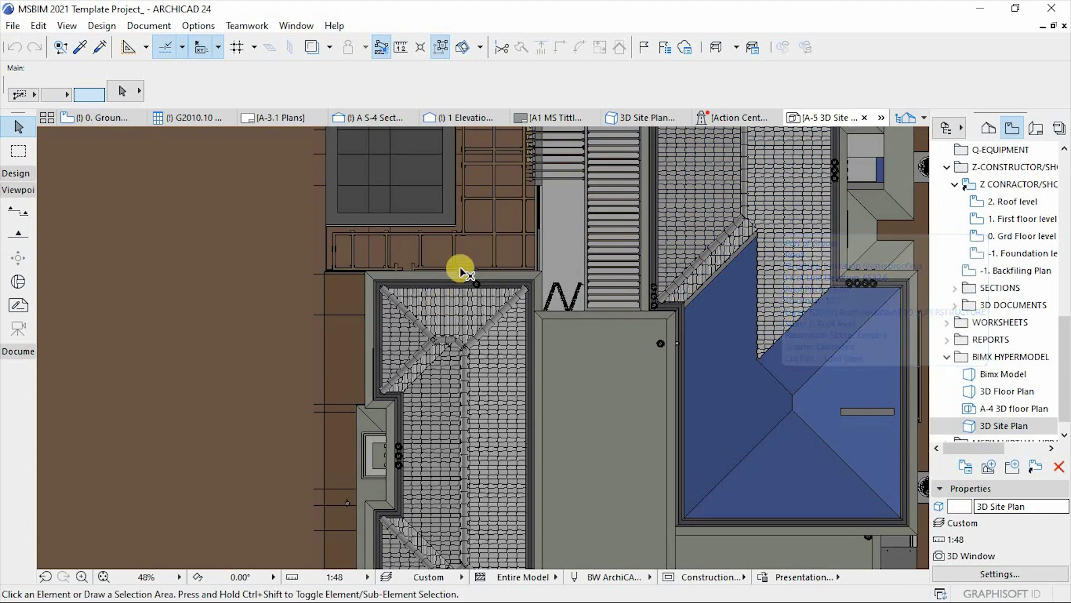
Examine the linework of the roofs, pool, paving, driveway and road across the A-5 site plan.
{"action": "scroll", "coordinate": [466, 276], "scroll_direction": "down", "scroll_amount": 3}
{"action": "scroll", "coordinate": [545, 383], "scroll_direction": "down", "scroll_amount": 4}
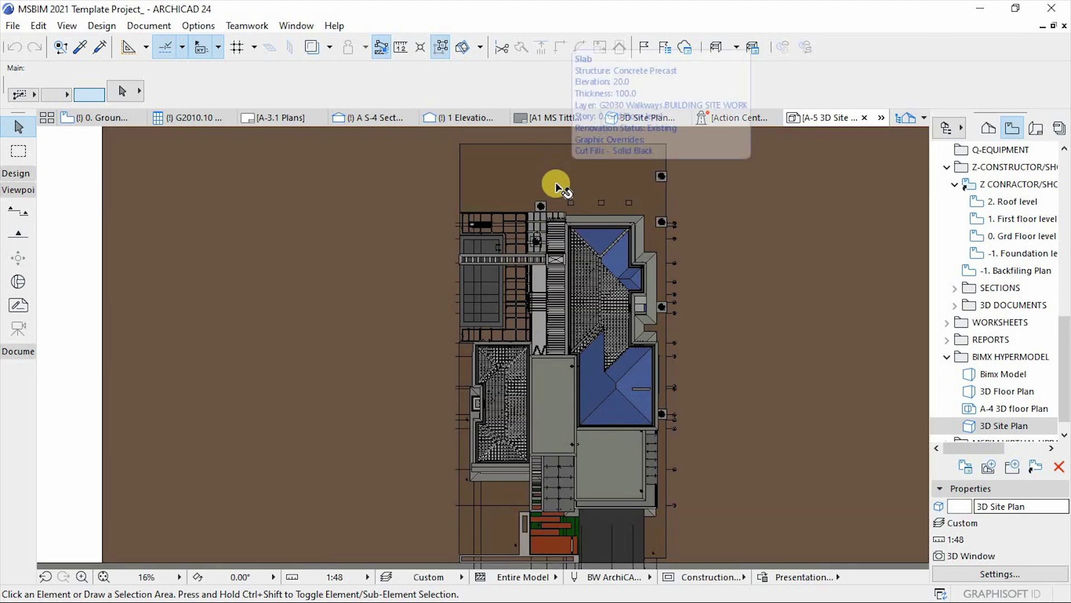
{"action": "scroll", "coordinate": [532, 220], "scroll_direction": "up", "scroll_amount": 3}
{"action": "scroll", "coordinate": [524, 227], "scroll_direction": "up", "scroll_amount": 1}
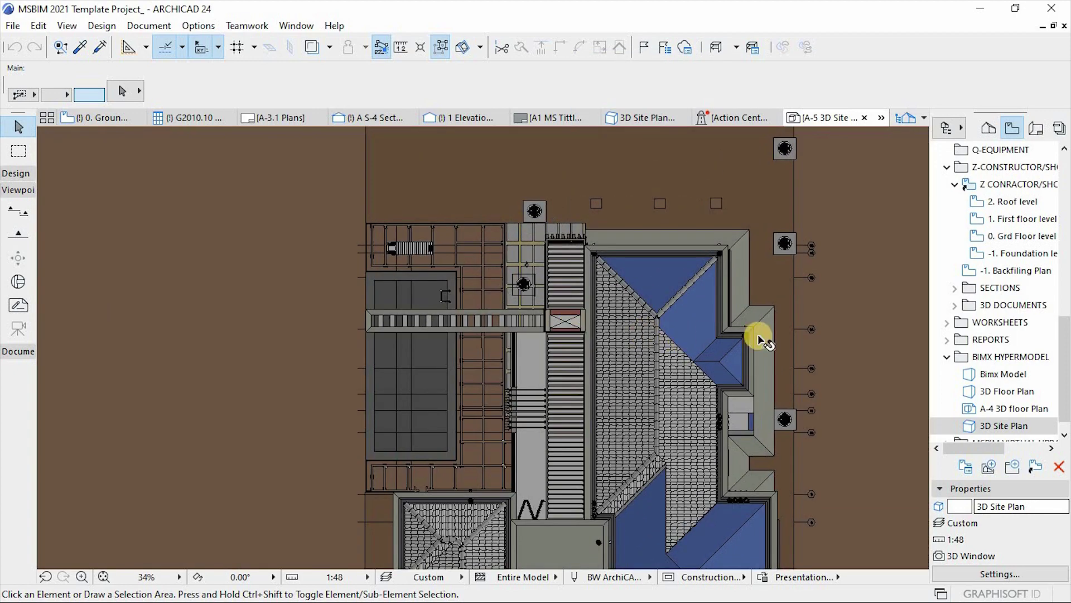
{"action": "scroll", "coordinate": [759, 338], "scroll_direction": "down", "scroll_amount": 1}
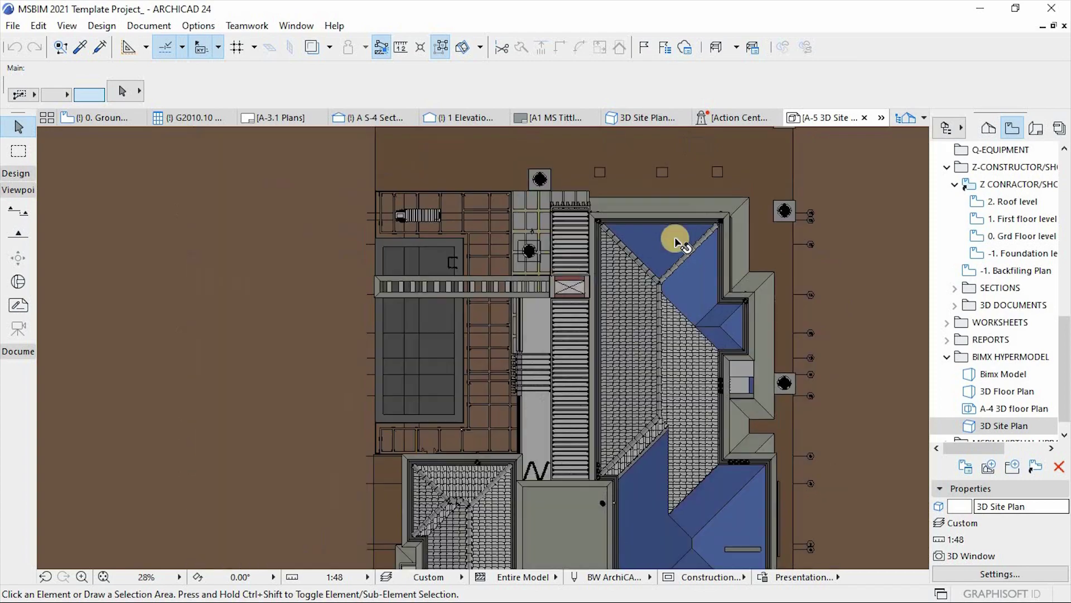
{"action": "scroll", "coordinate": [674, 237], "scroll_direction": "down", "scroll_amount": 2}
{"action": "scroll", "coordinate": [676, 444], "scroll_direction": "up", "scroll_amount": 4}
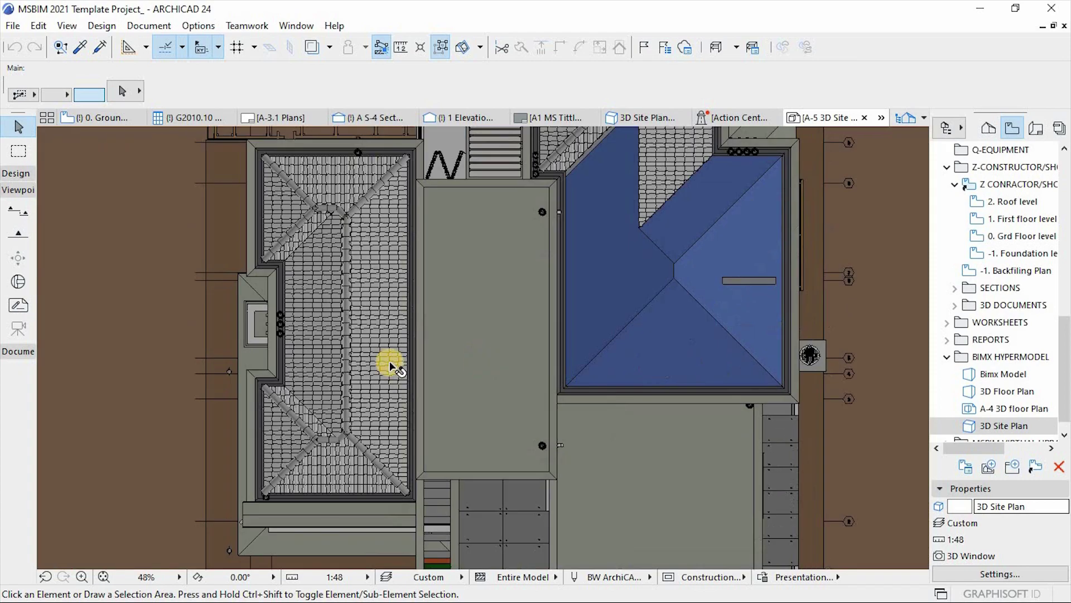
{"action": "scroll", "coordinate": [441, 287], "scroll_direction": "up", "scroll_amount": 1}
{"action": "scroll", "coordinate": [450, 279], "scroll_direction": "down", "scroll_amount": 4}
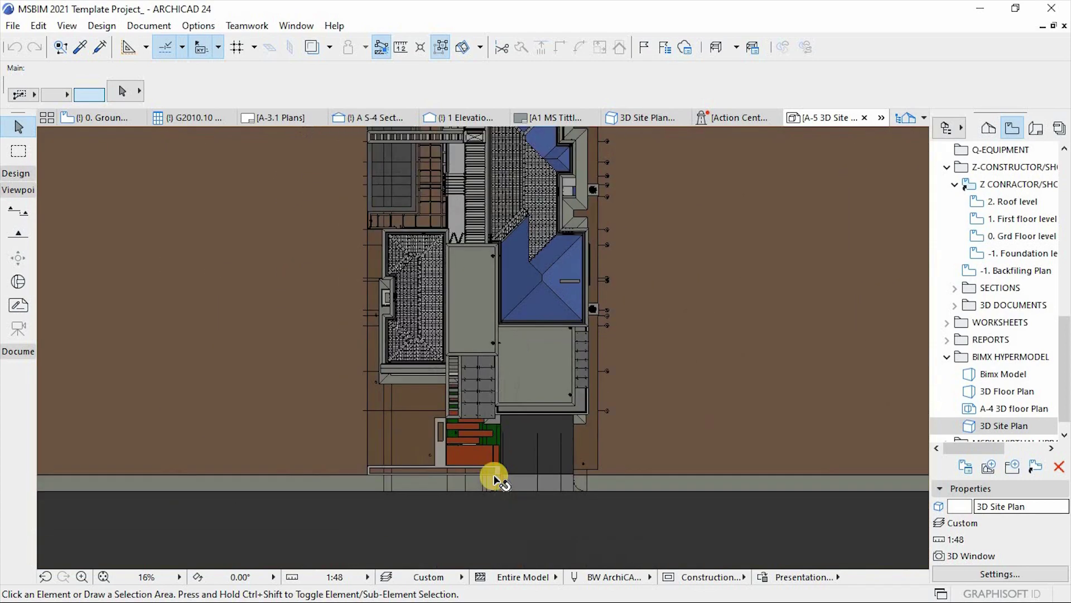
{"action": "scroll", "coordinate": [426, 417], "scroll_direction": "up", "scroll_amount": 2}
{"action": "scroll", "coordinate": [427, 417], "scroll_direction": "down", "scroll_amount": 5}
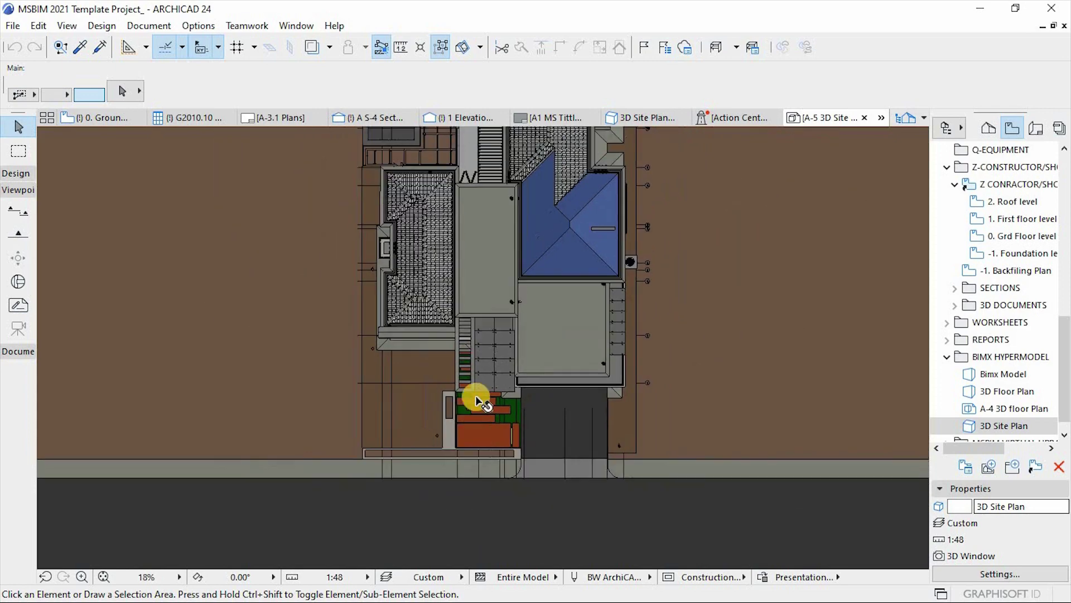
{"action": "scroll", "coordinate": [402, 304], "scroll_direction": "up", "scroll_amount": 3}
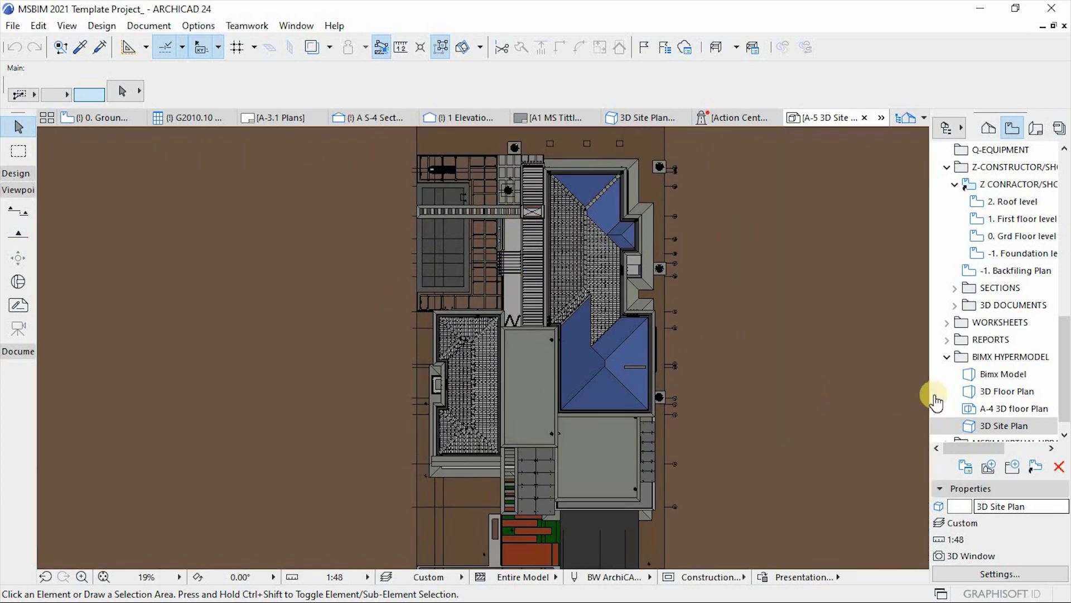
Save the A-5 document as a view named 3D Site Plan in the BIMX HYPERMODEL folder and open that view.
{"action": "scroll", "coordinate": [943, 385], "scroll_direction": "down", "scroll_amount": 1}
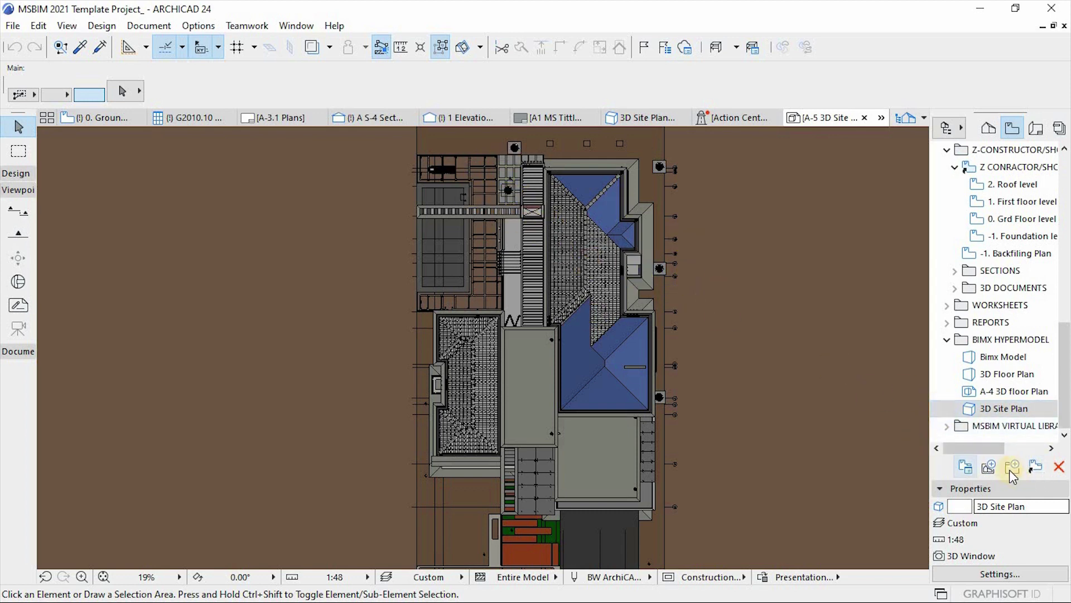
{"action": "left_click", "coordinate": [991, 467]}
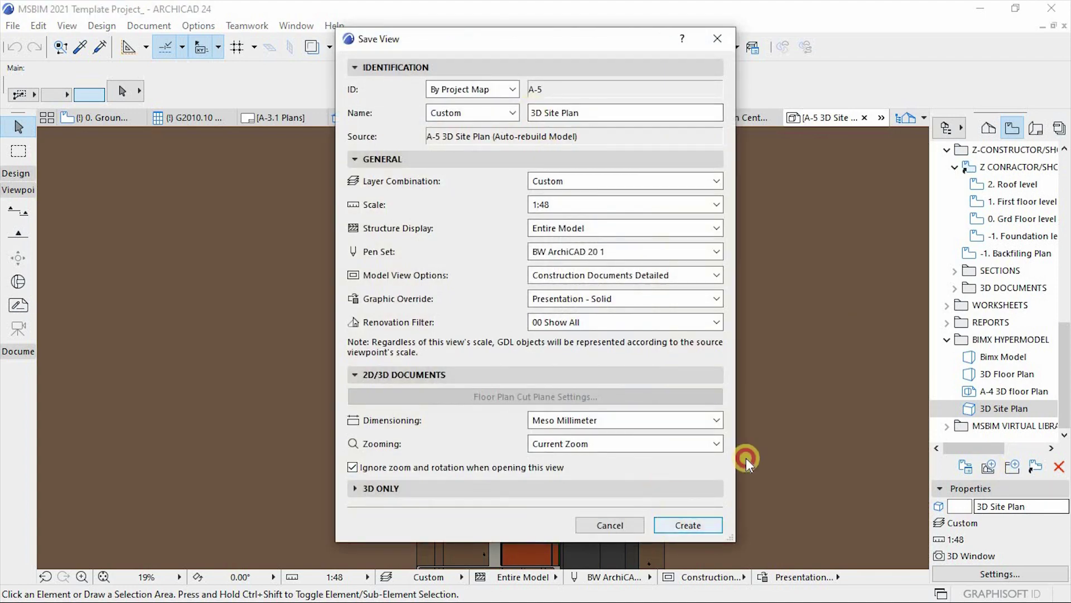
{"action": "key", "text": "Return"}
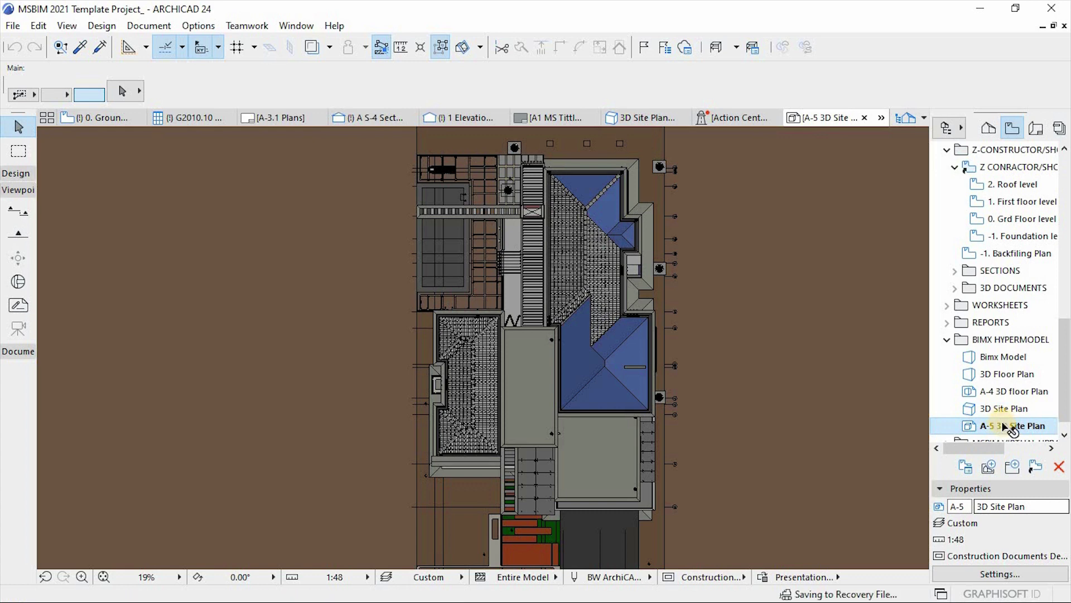
{"action": "scroll", "coordinate": [603, 336], "scroll_direction": "down", "scroll_amount": 2}
{"action": "scroll", "coordinate": [585, 262], "scroll_direction": "up", "scroll_amount": 2}
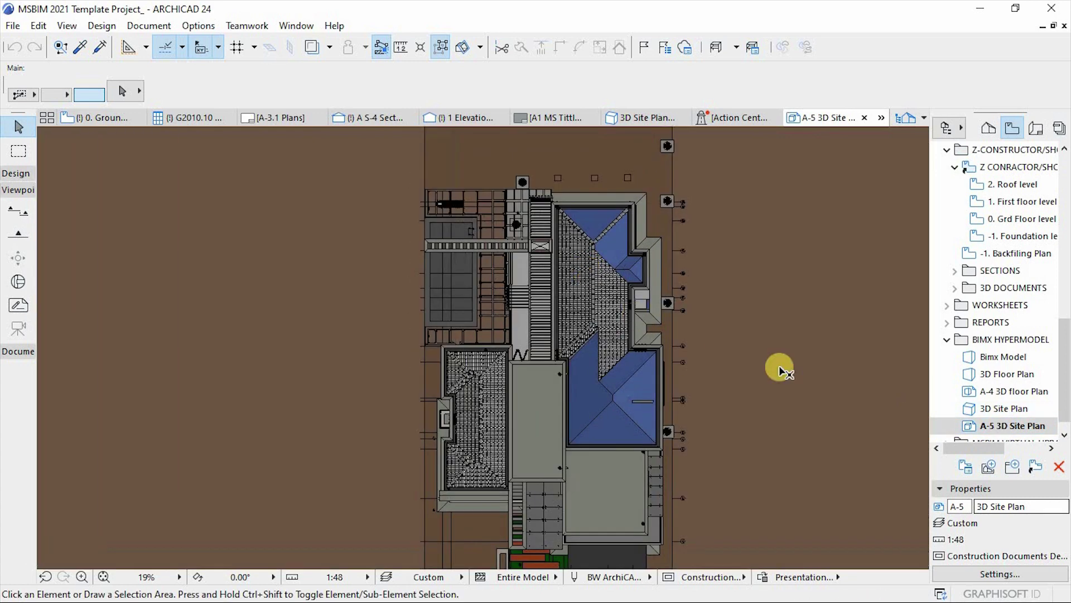
In the A-5 document's 3D projection settings, define the sun position by date and time, using 20/08/2017 and a mid-morning hour.
{"action": "right_click", "coordinate": [1010, 424]}
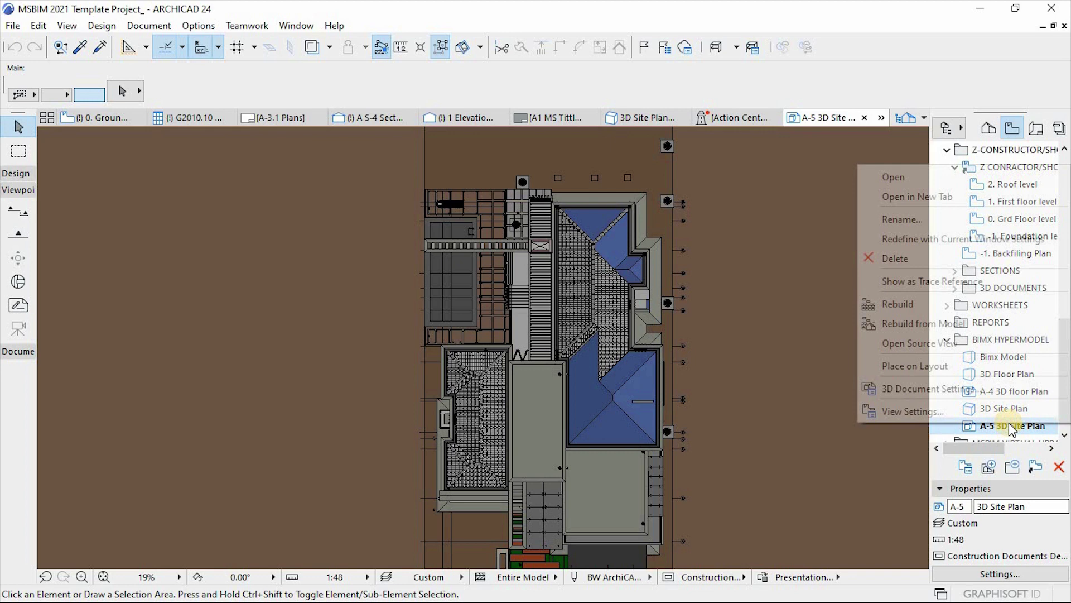
{"action": "left_click", "coordinate": [946, 386]}
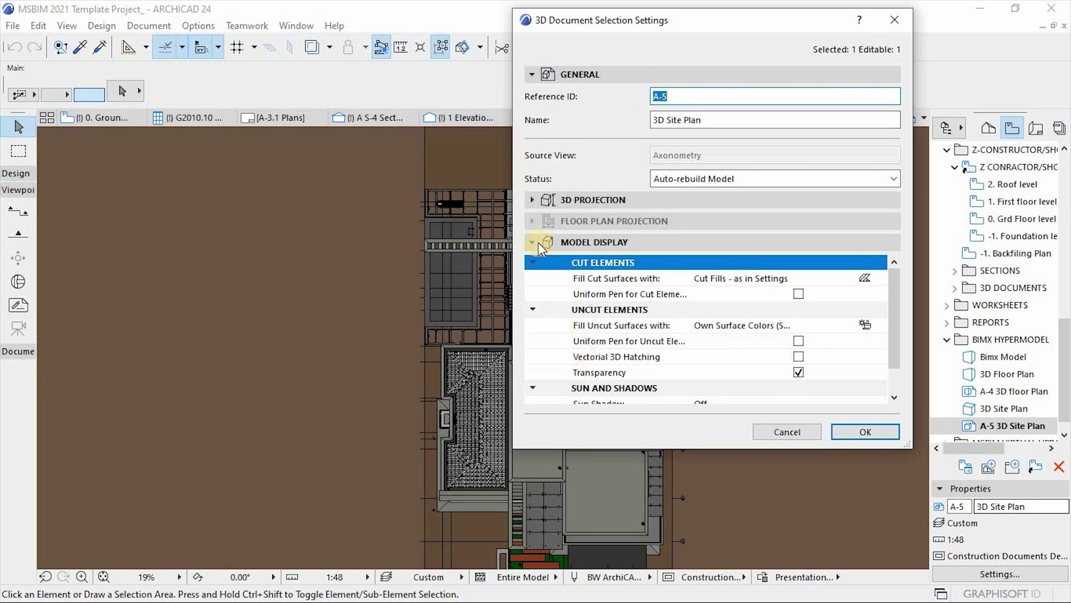
{"action": "left_click", "coordinate": [537, 201]}
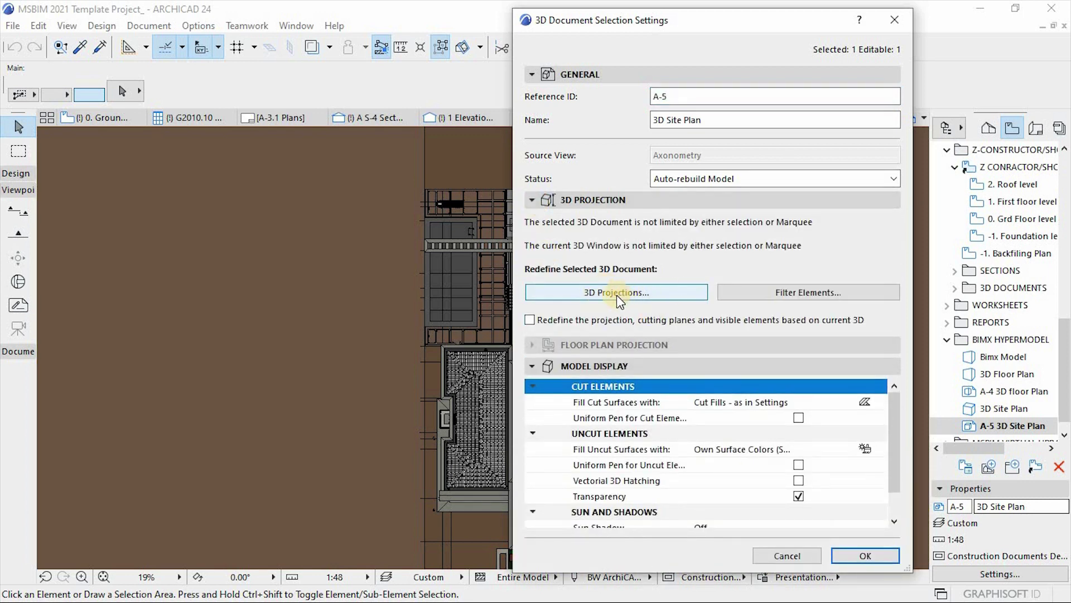
{"action": "left_click", "coordinate": [617, 292]}
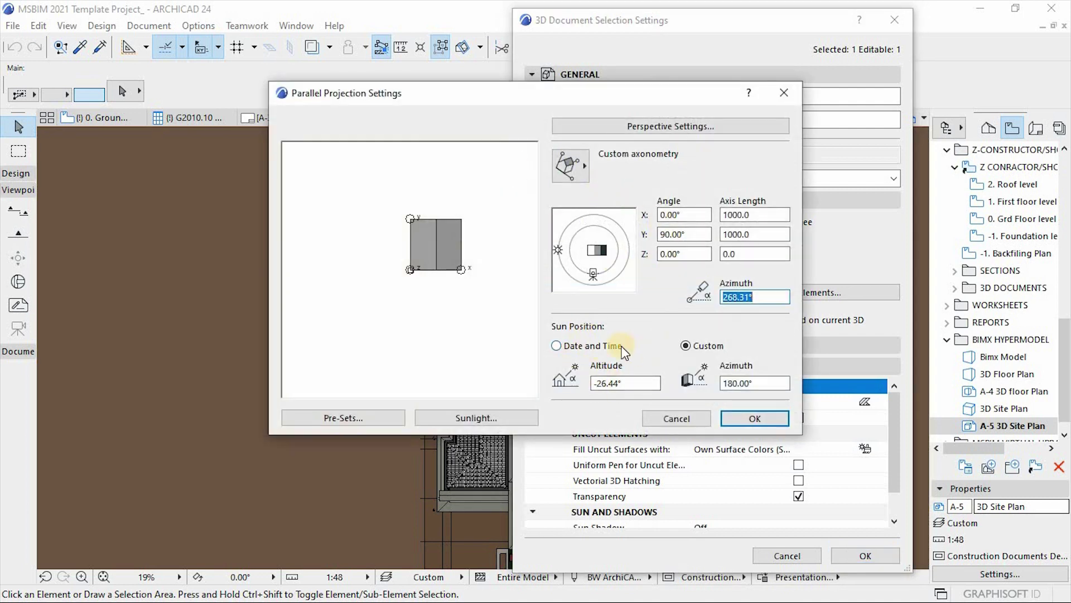
{"action": "left_click", "coordinate": [557, 345]}
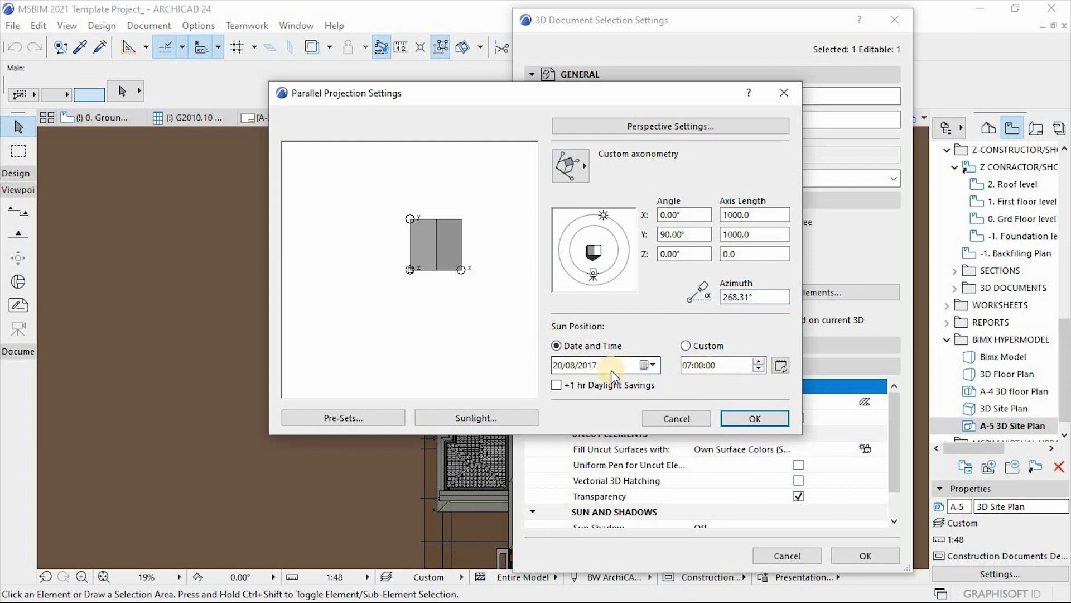
{"action": "left_click", "coordinate": [649, 364]}
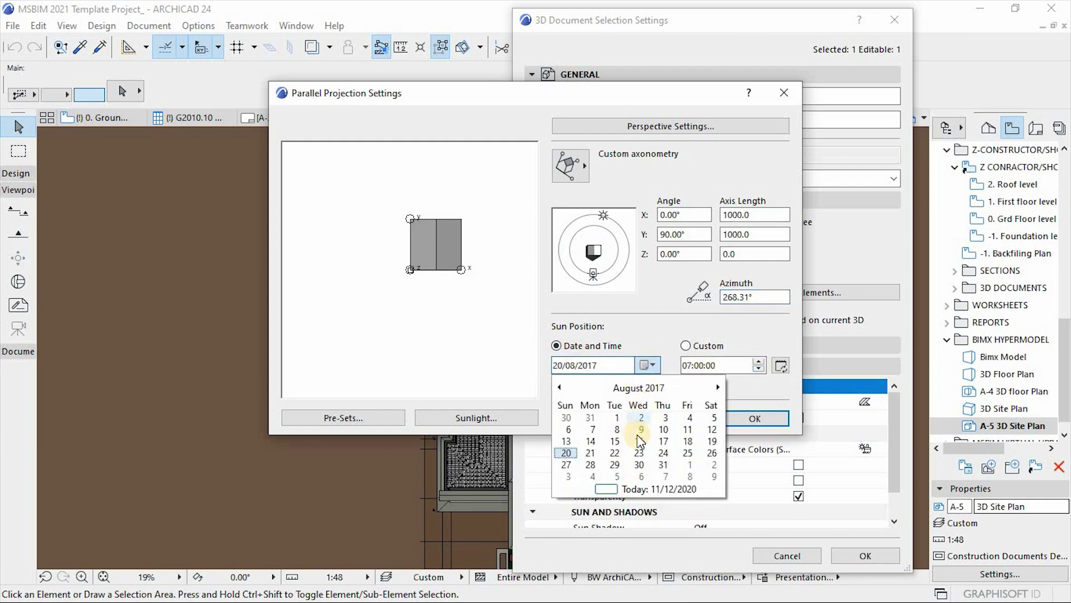
{"action": "left_click", "coordinate": [645, 317]}
{"action": "left_click", "coordinate": [760, 362]}
{"action": "left_click", "coordinate": [759, 362]}
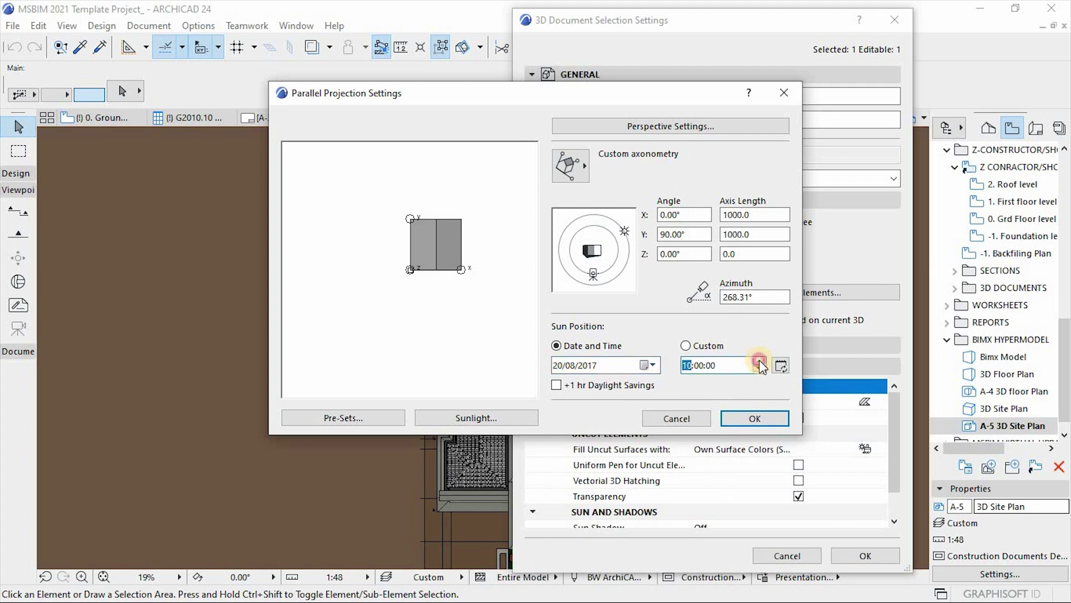
{"action": "left_click", "coordinate": [759, 363]}
{"action": "left_click", "coordinate": [750, 416]}
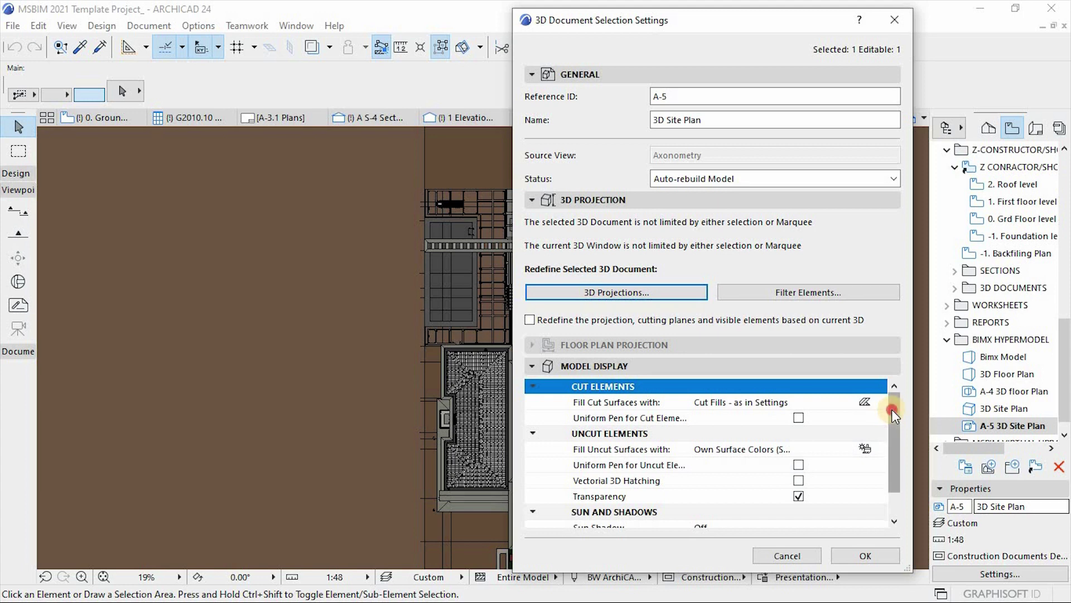
Turn Sun Shadow on in the A-5 document's model display settings and apply the changes.
{"action": "left_click_drag", "start_coordinate": [891, 414], "coordinate": [895, 453]}
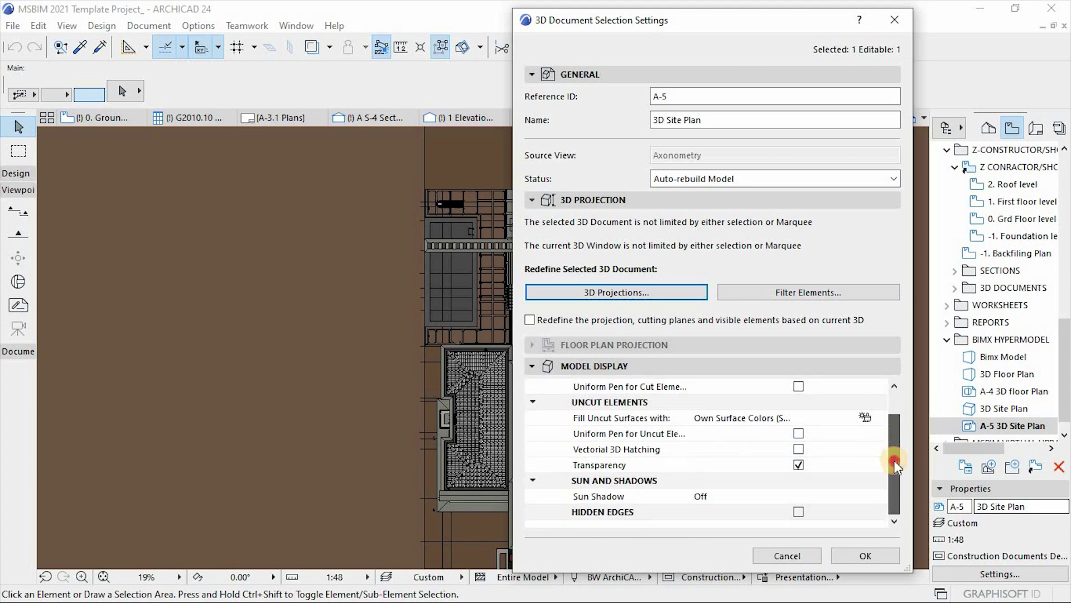
{"action": "left_click", "coordinate": [705, 493]}
{"action": "left_click", "coordinate": [879, 496]}
{"action": "left_click", "coordinate": [913, 492]}
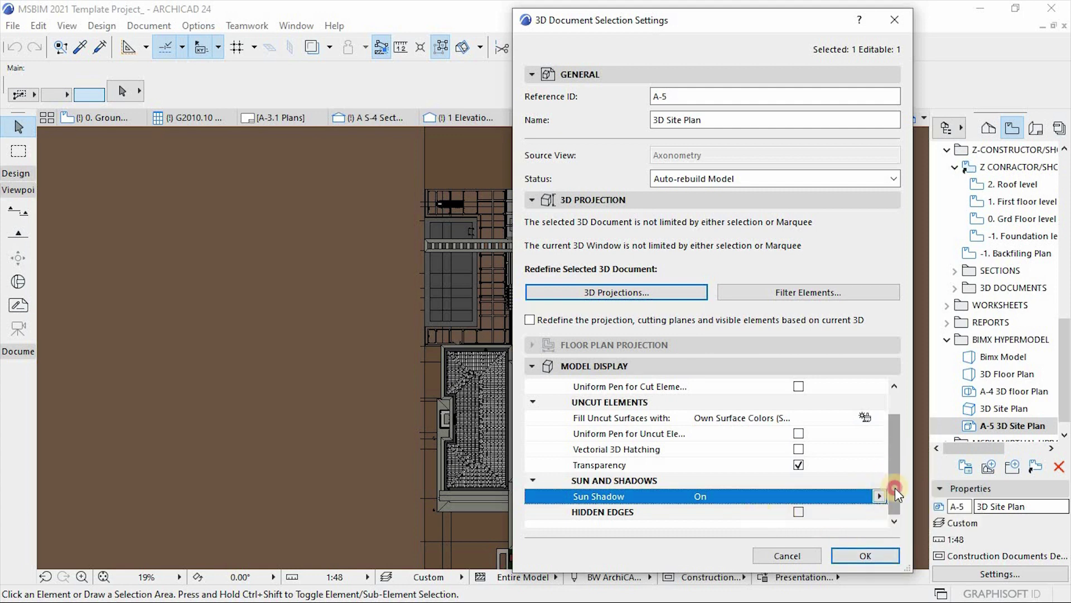
{"action": "left_click", "coordinate": [866, 557]}
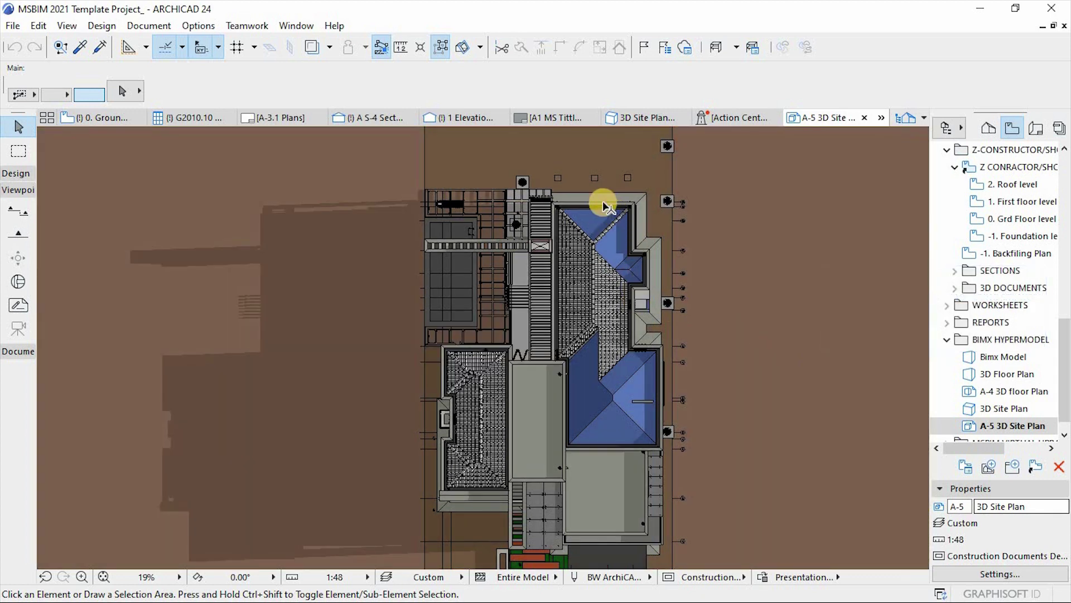
Examine the sun shadows cast by the buildings across the A-5 3D Site Plan.
{"action": "scroll", "coordinate": [602, 200], "scroll_direction": "down", "scroll_amount": 1}
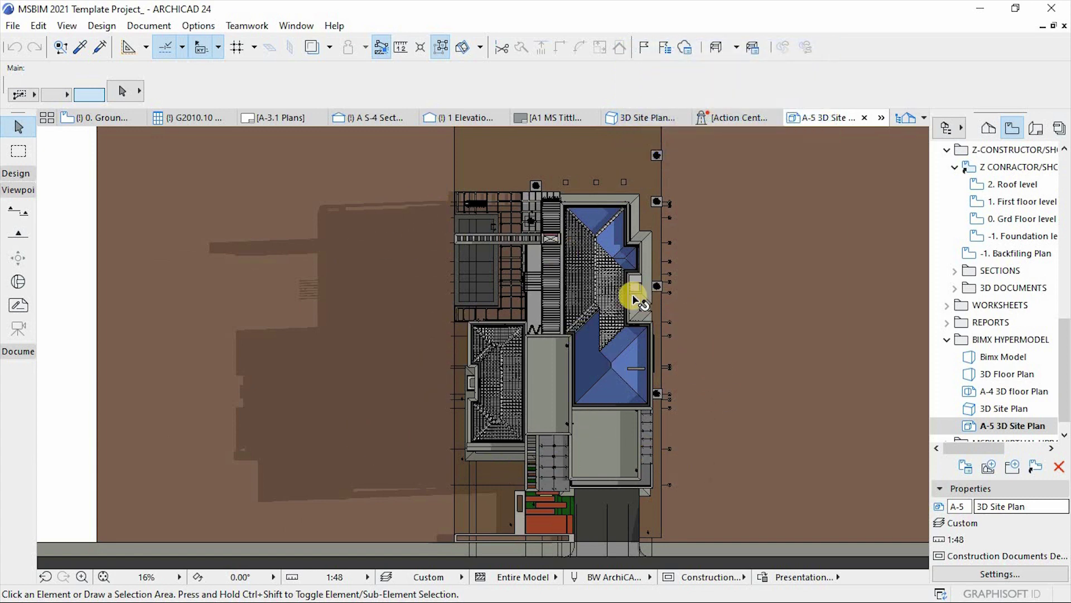
{"action": "scroll", "coordinate": [535, 454], "scroll_direction": "up", "scroll_amount": 1}
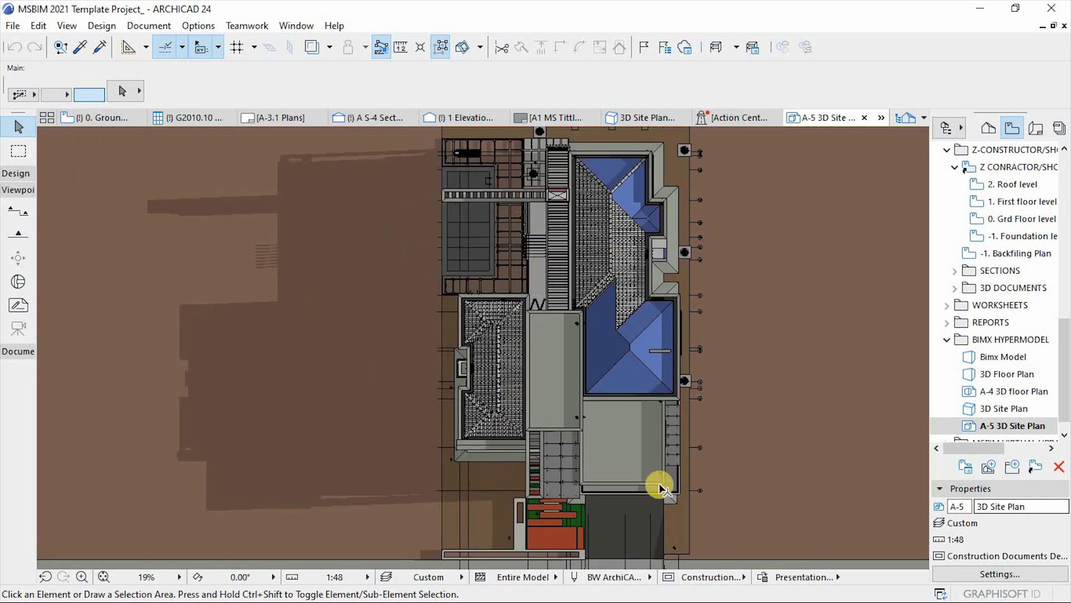
{"action": "scroll", "coordinate": [594, 338], "scroll_direction": "down", "scroll_amount": 1}
{"action": "scroll", "coordinate": [594, 338], "scroll_direction": "down", "scroll_amount": 2}
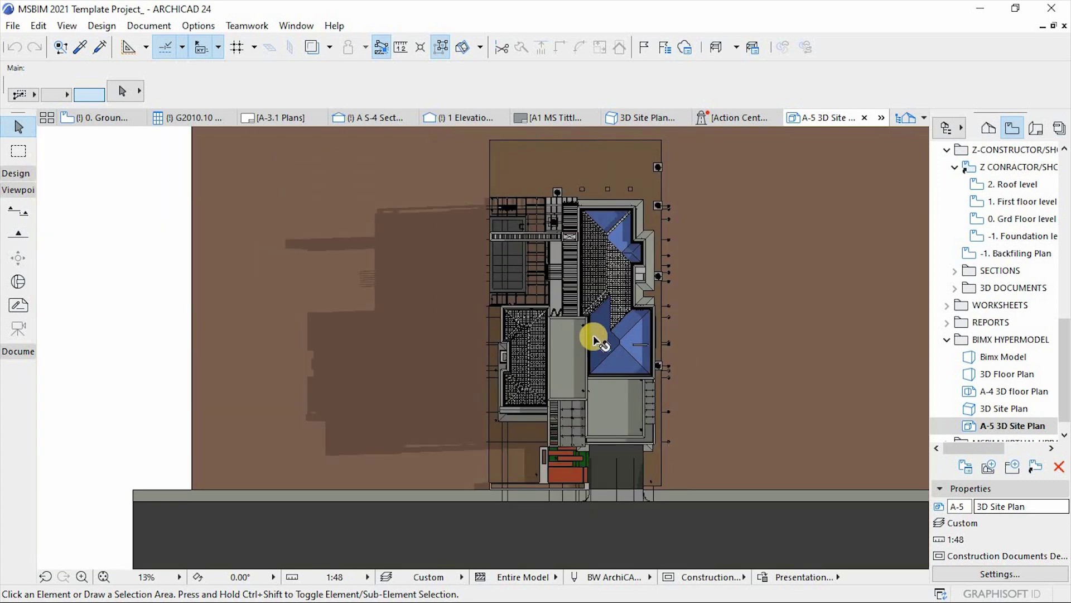
{"action": "scroll", "coordinate": [583, 288], "scroll_direction": "up", "scroll_amount": 1}
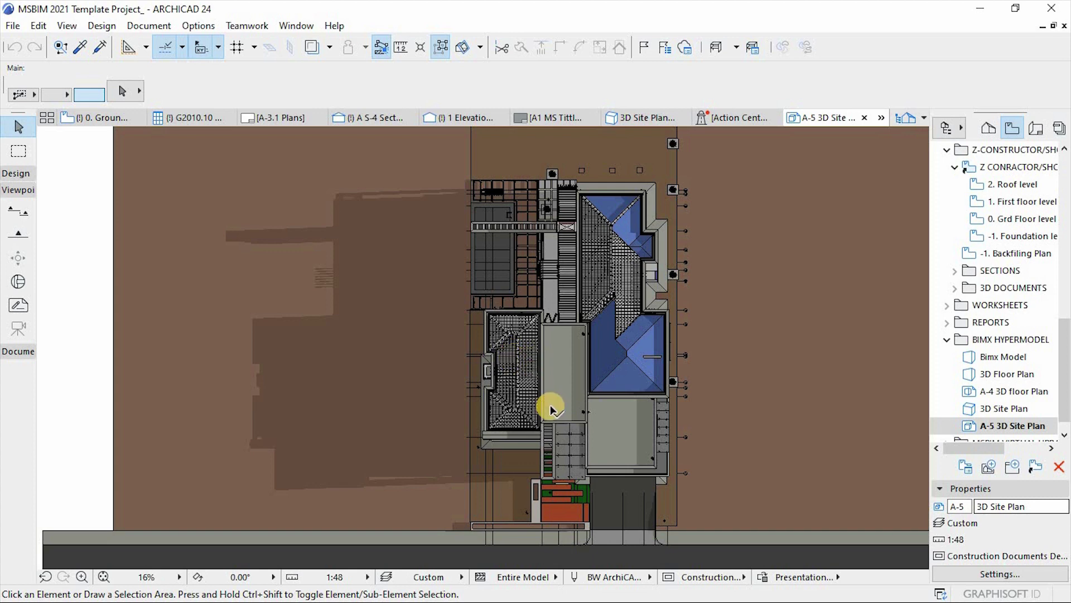
{"action": "scroll", "coordinate": [551, 409], "scroll_direction": "down", "scroll_amount": 1}
{"action": "scroll", "coordinate": [718, 309], "scroll_direction": "up", "scroll_amount": 1}
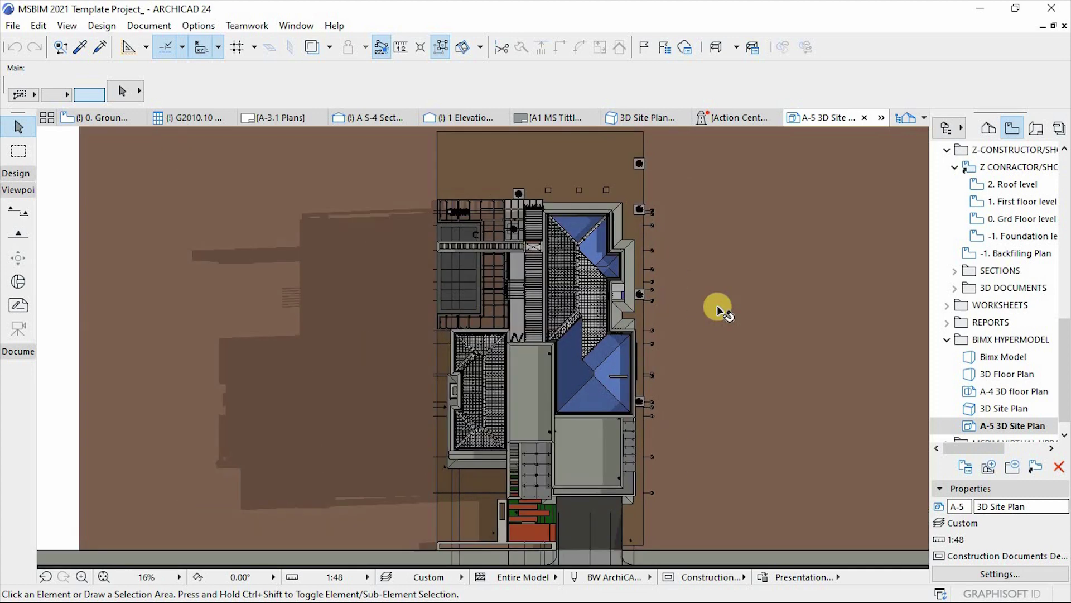
Open the 0. Ground Floor view from the A.1 architectural plans.
{"action": "scroll", "coordinate": [1038, 307], "scroll_direction": "up", "scroll_amount": 3}
{"action": "scroll", "coordinate": [1051, 313], "scroll_direction": "up", "scroll_amount": 1}
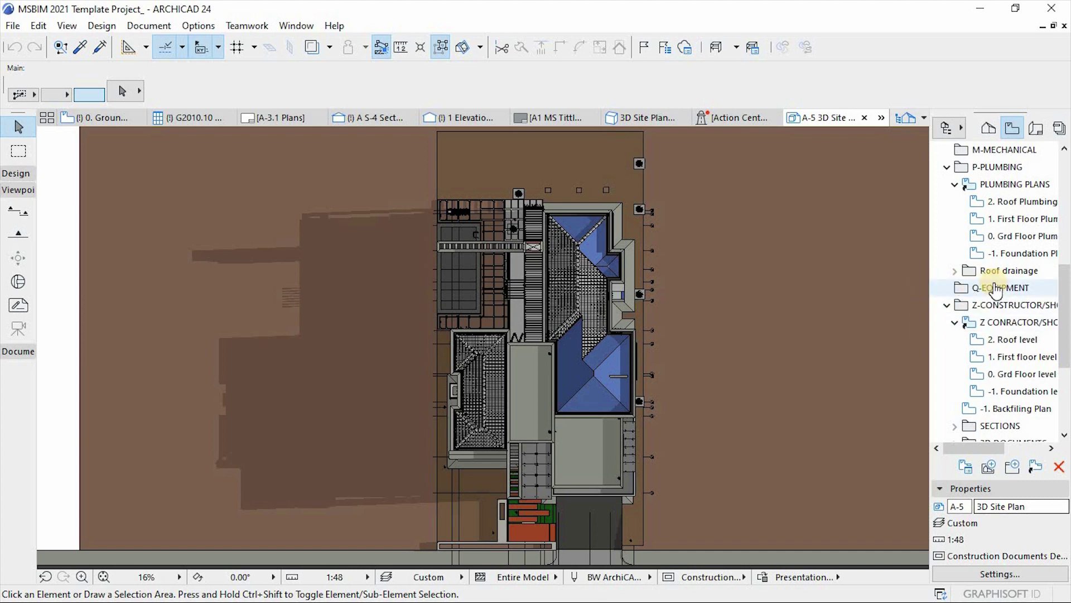
{"action": "double_click", "coordinate": [1013, 237]}
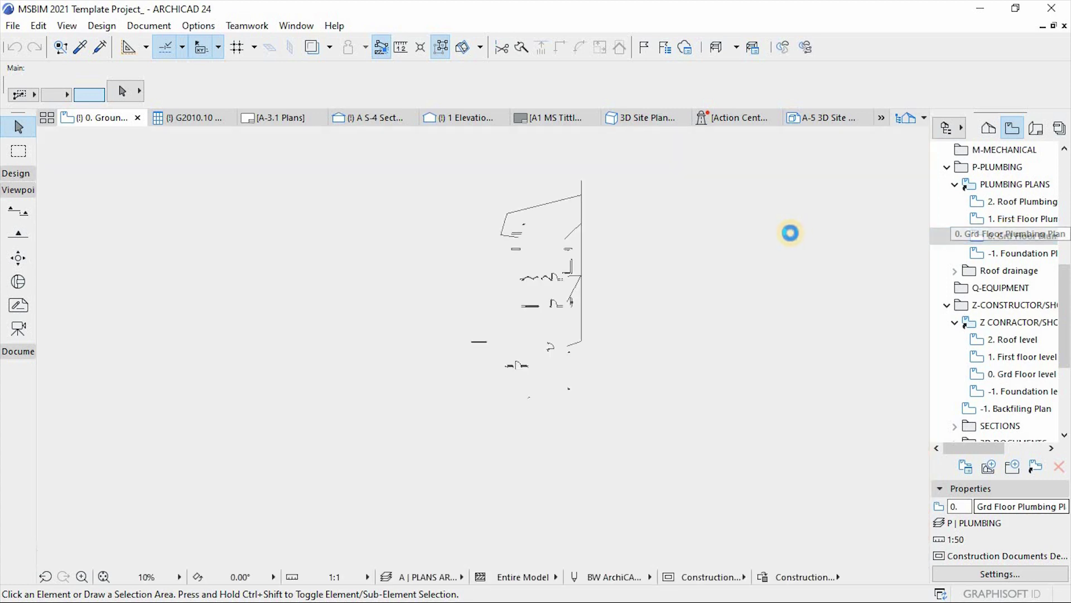
{"action": "scroll", "coordinate": [975, 283], "scroll_direction": "up", "scroll_amount": 6}
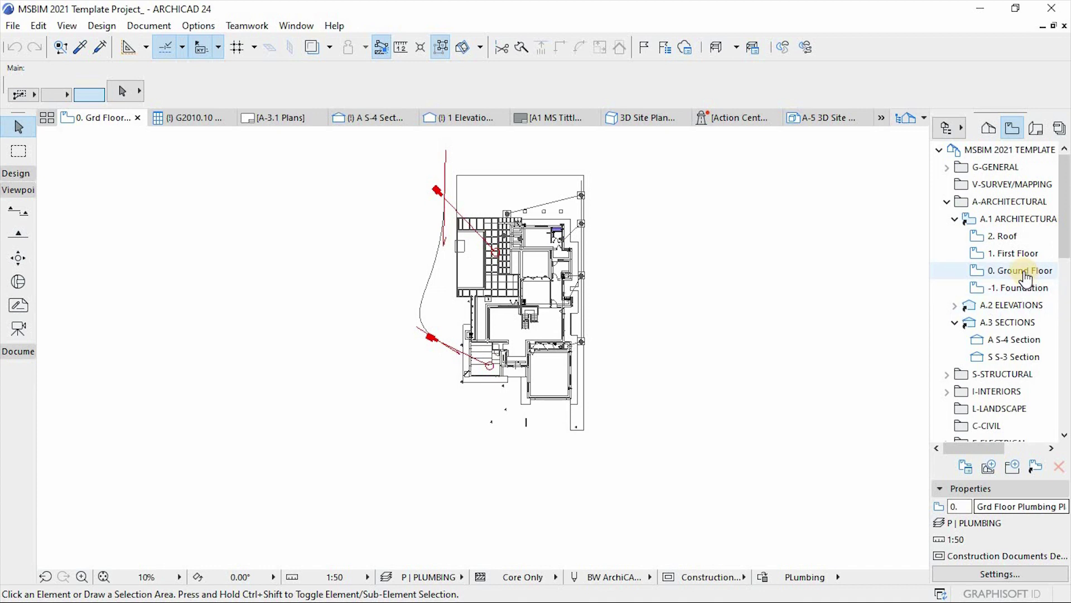
{"action": "left_click", "coordinate": [1024, 273]}
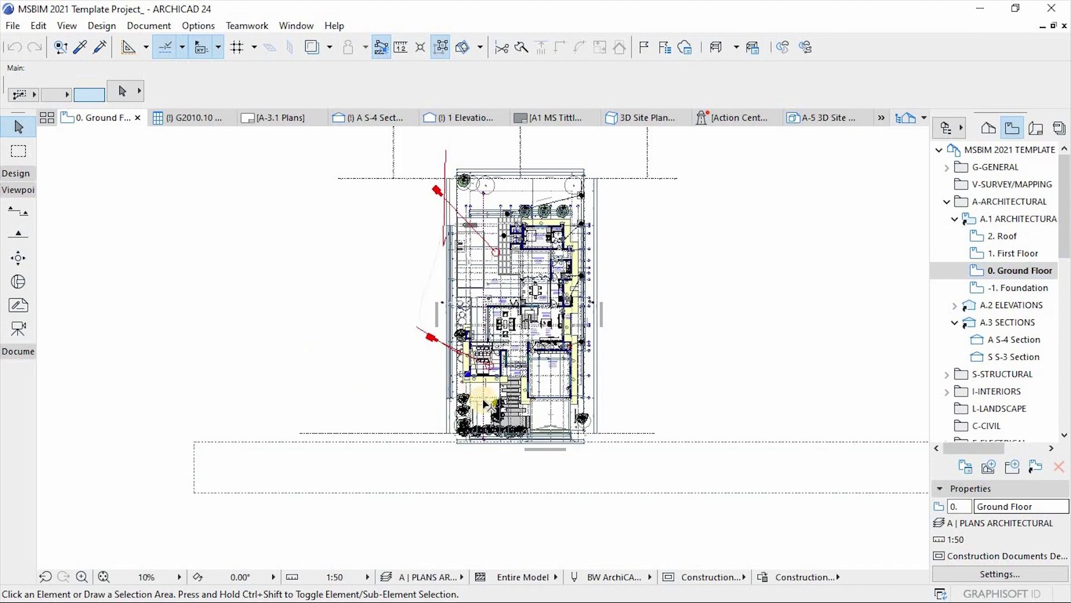
Select all the line work, trees and object symbols across the Ground Floor plan.
{"action": "scroll", "coordinate": [483, 419], "scroll_direction": "up", "scroll_amount": 8}
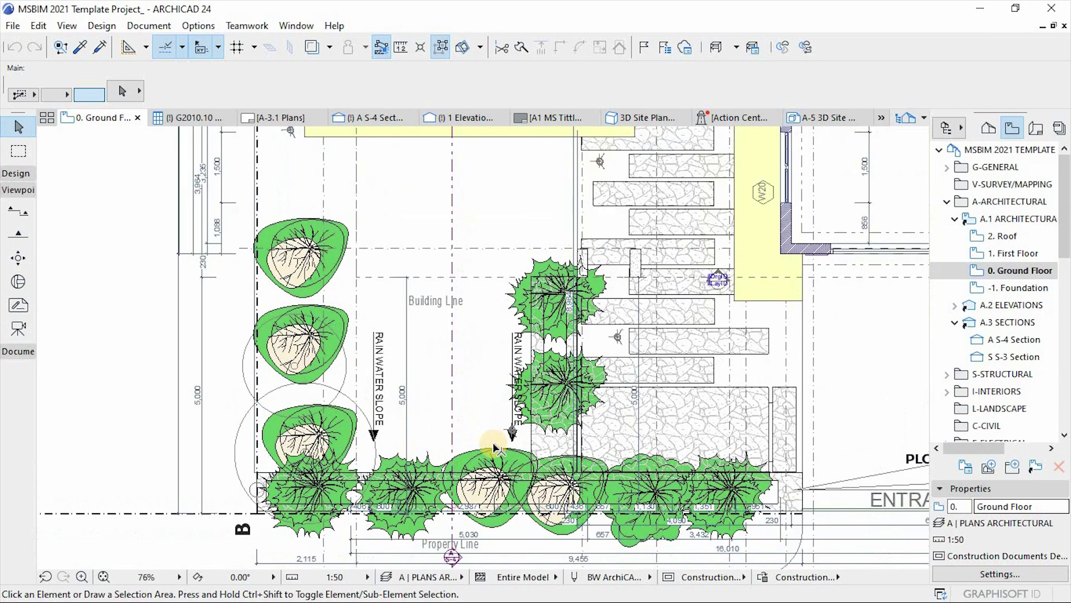
{"action": "left_click", "coordinate": [500, 455], "text": "alt"}
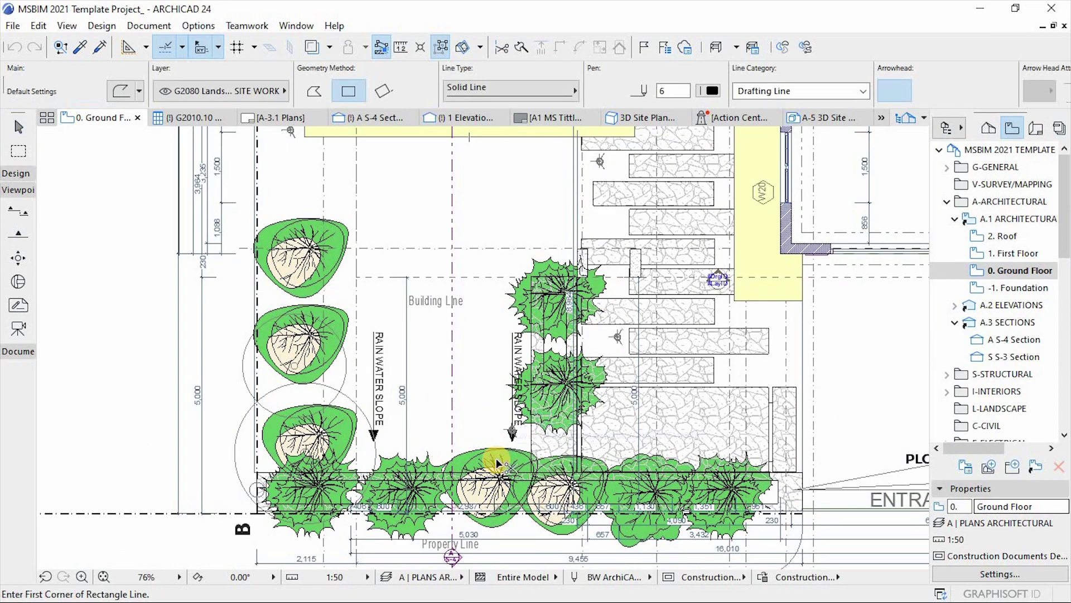
{"action": "key", "text": "ctrl+a"}
{"action": "scroll", "coordinate": [452, 375], "scroll_direction": "down", "scroll_amount": 3}
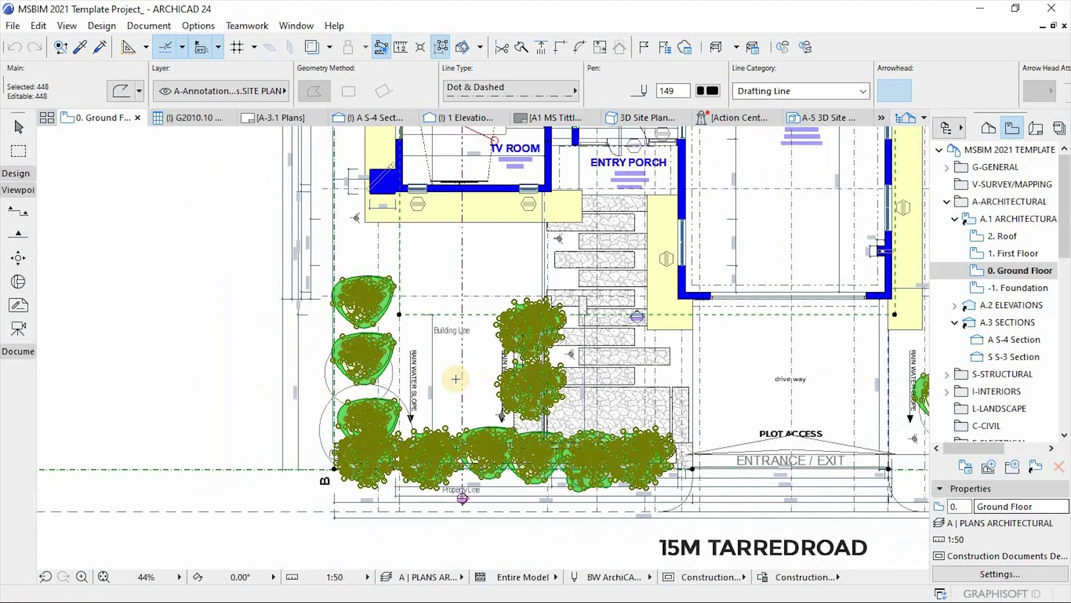
{"action": "scroll", "coordinate": [407, 342], "scroll_direction": "up", "scroll_amount": 5}
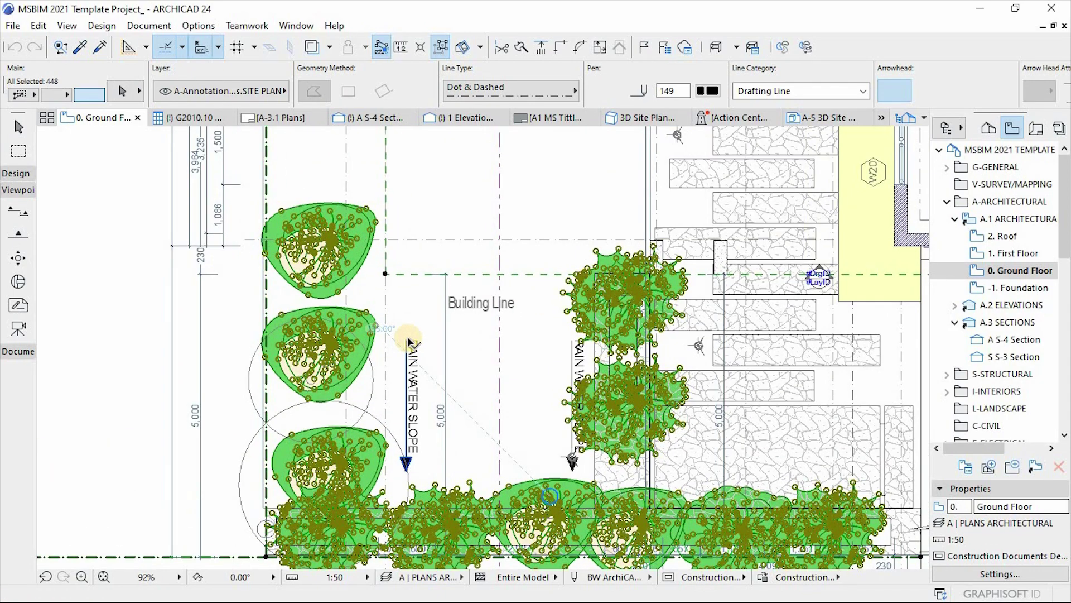
{"action": "left_click", "coordinate": [445, 340]}
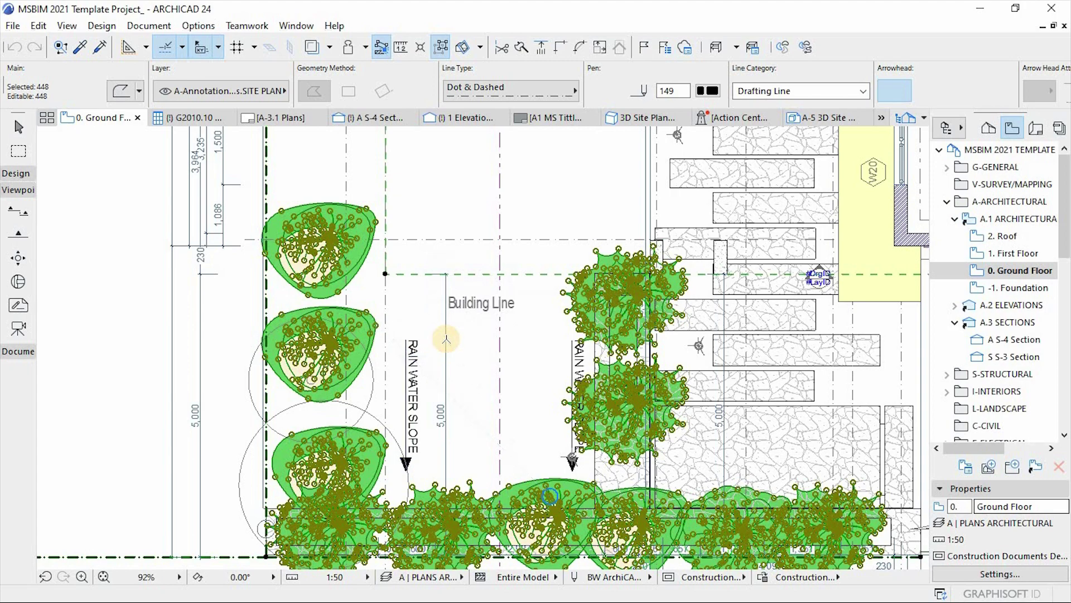
{"action": "scroll", "coordinate": [396, 364], "scroll_direction": "down", "scroll_amount": 5}
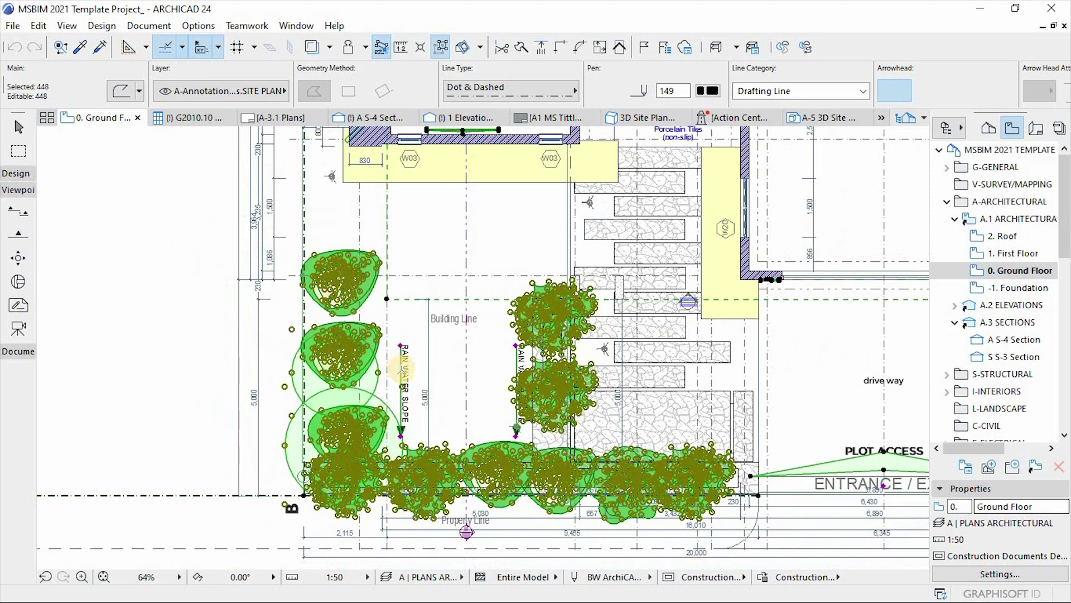
{"action": "scroll", "coordinate": [681, 311], "scroll_direction": "up", "scroll_amount": 4}
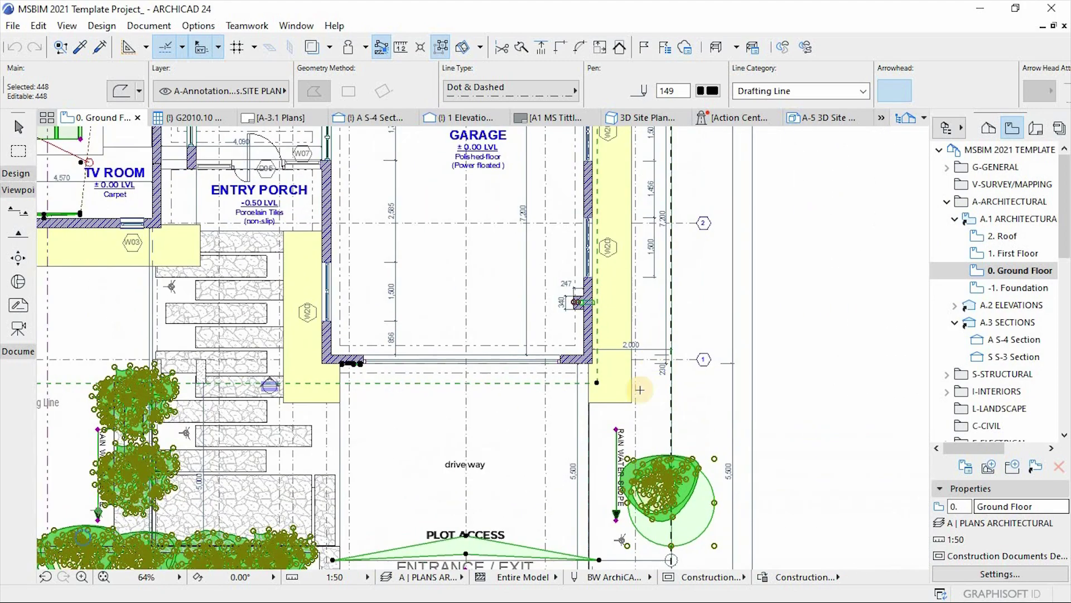
{"action": "scroll", "coordinate": [698, 433], "scroll_direction": "up", "scroll_amount": 2}
{"action": "scroll", "coordinate": [642, 430], "scroll_direction": "down", "scroll_amount": 4}
Add all the text labels, including the drive way, plot access and plot number texts, to the Ground Floor selection and copy it.
{"action": "scroll", "coordinate": [575, 428], "scroll_direction": "up", "scroll_amount": 5}
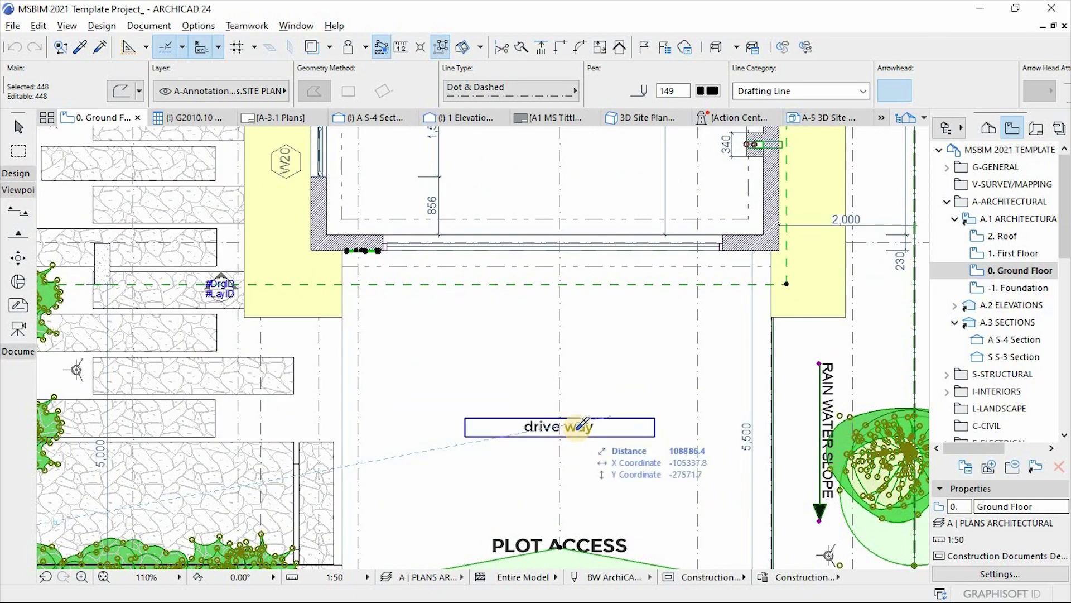
{"action": "scroll", "coordinate": [652, 435], "scroll_direction": "down", "scroll_amount": 7}
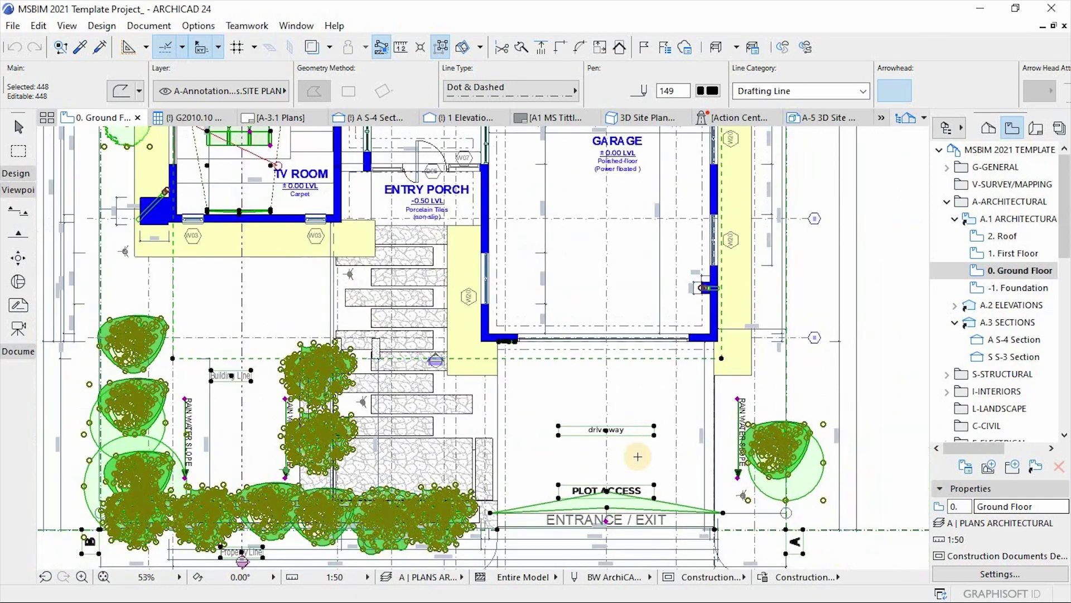
{"action": "scroll", "coordinate": [647, 502], "scroll_direction": "down", "scroll_amount": 1}
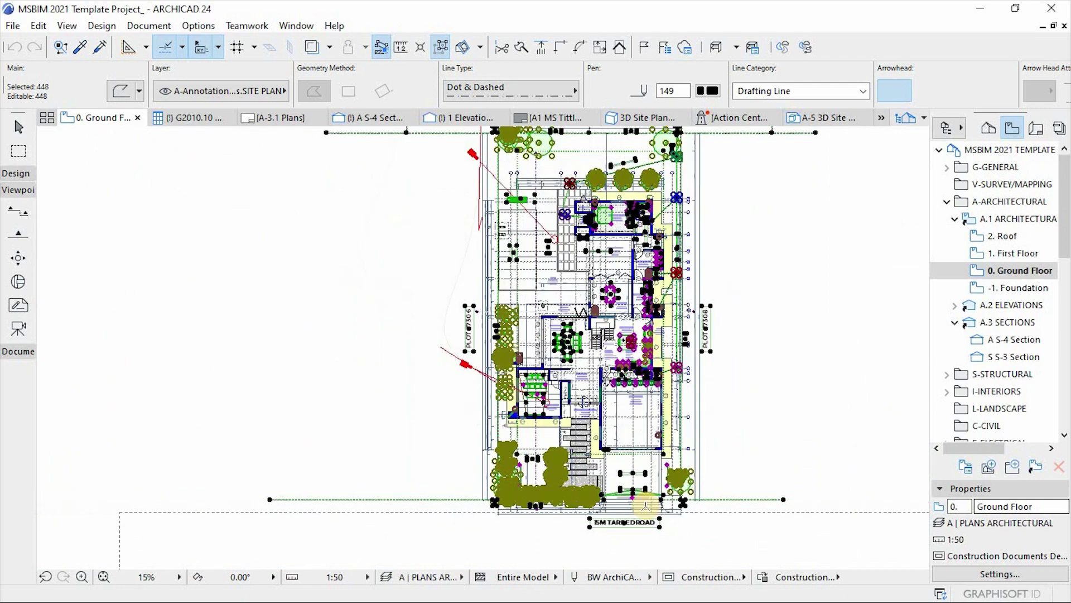
{"action": "scroll", "coordinate": [636, 256], "scroll_direction": "down", "scroll_amount": 3}
{"action": "scroll", "coordinate": [641, 257], "scroll_direction": "up", "scroll_amount": 7}
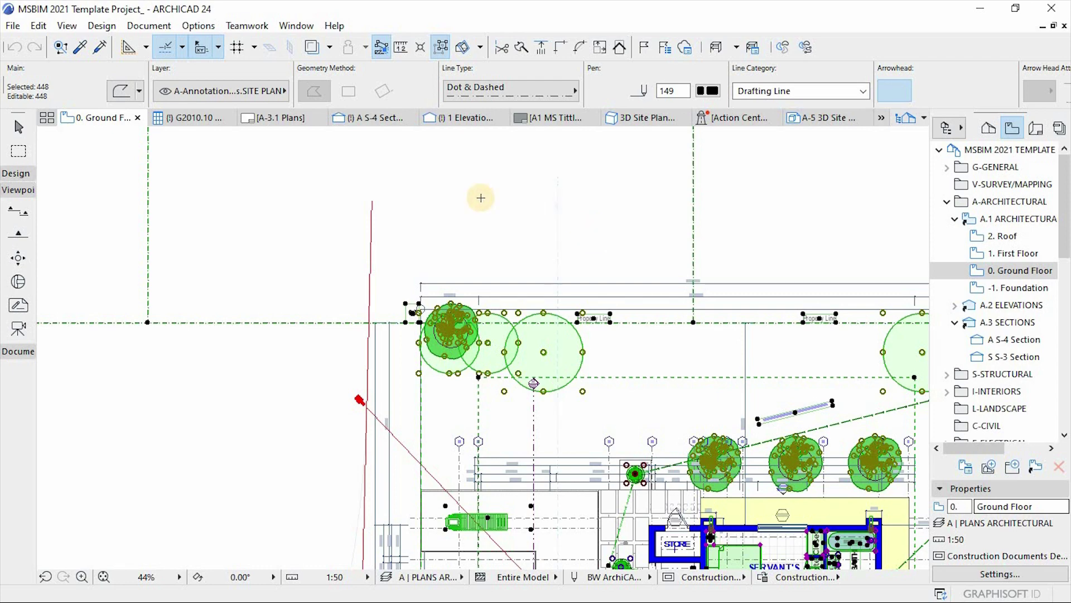
{"action": "scroll", "coordinate": [483, 196], "scroll_direction": "down", "scroll_amount": 3}
{"action": "scroll", "coordinate": [1021, 397], "scroll_direction": "down", "scroll_amount": 3}
Open the A-5 3D Site Plan and paste the copied ground floor elements at their original location, zooming to the pasted elements.
{"action": "scroll", "coordinate": [1021, 398], "scroll_direction": "down", "scroll_amount": 6}
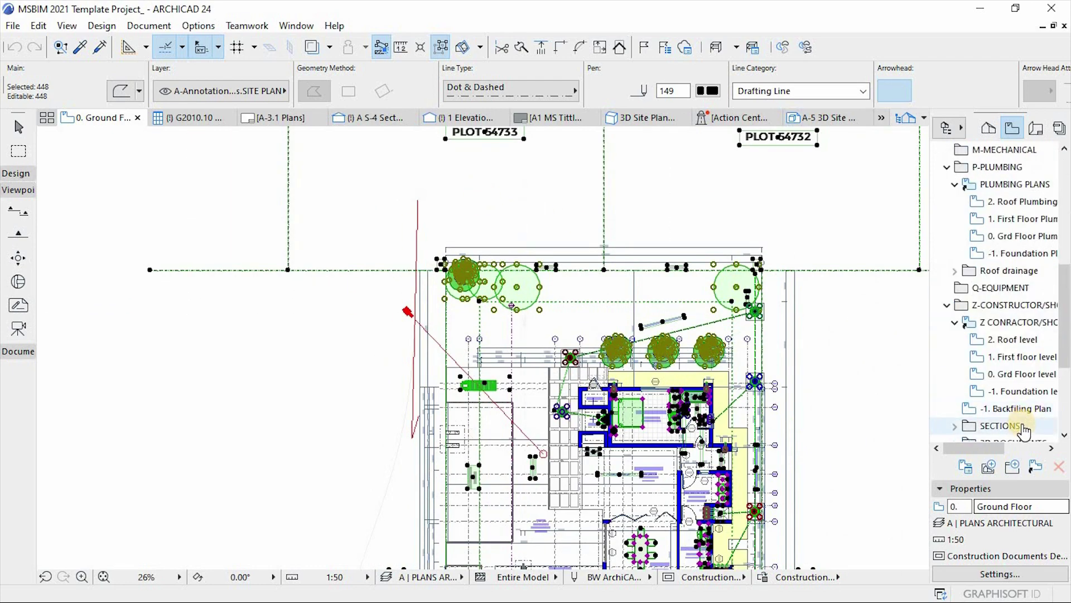
{"action": "double_click", "coordinate": [1006, 410]}
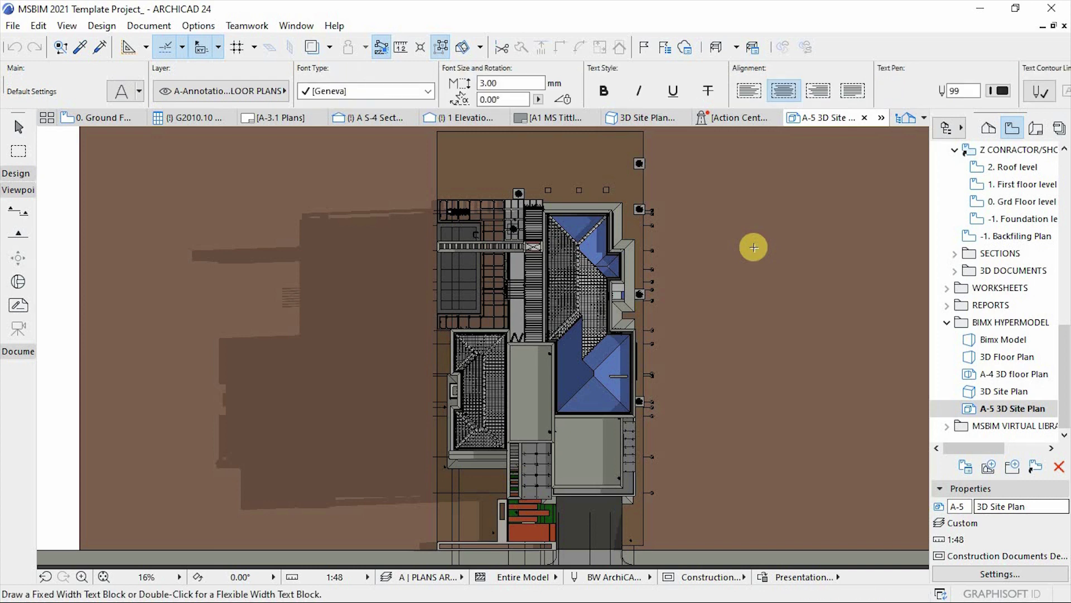
{"action": "left_click", "coordinate": [16, 129]}
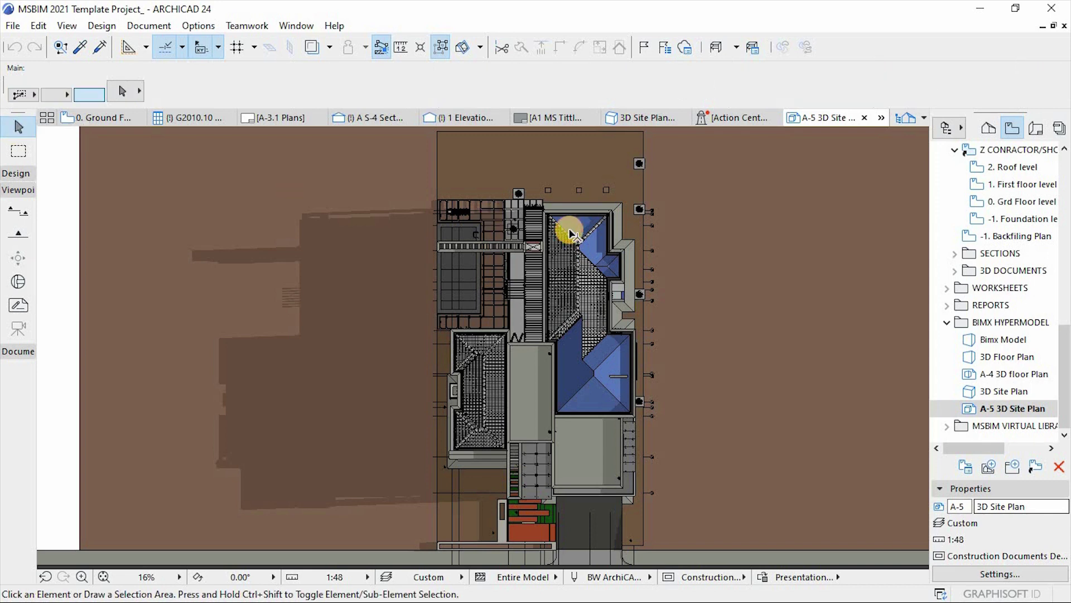
{"action": "left_click", "coordinate": [704, 220]}
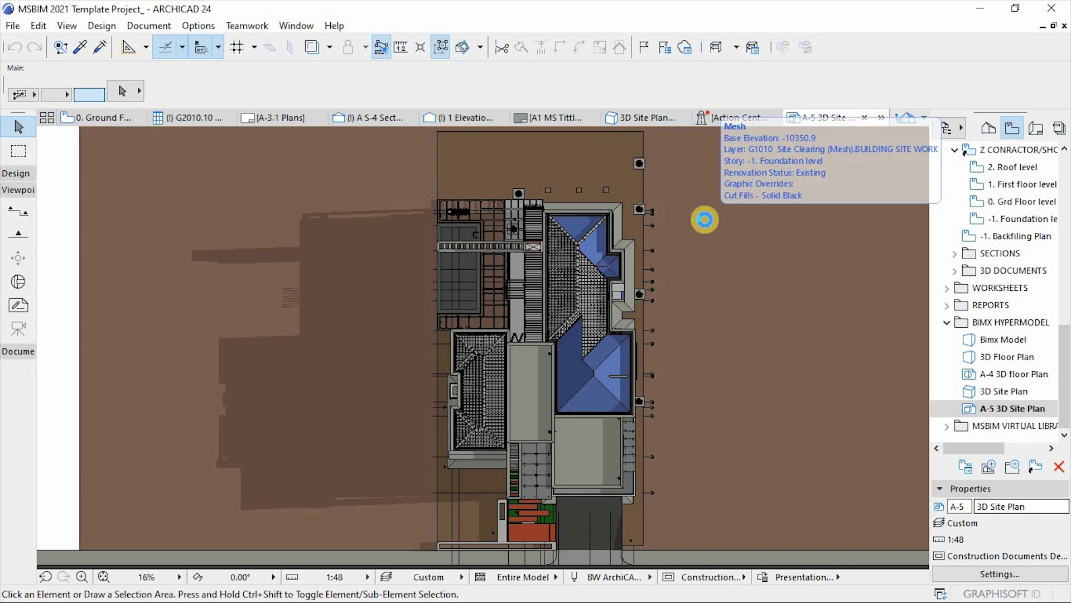
{"action": "key", "text": "ctrl+v"}
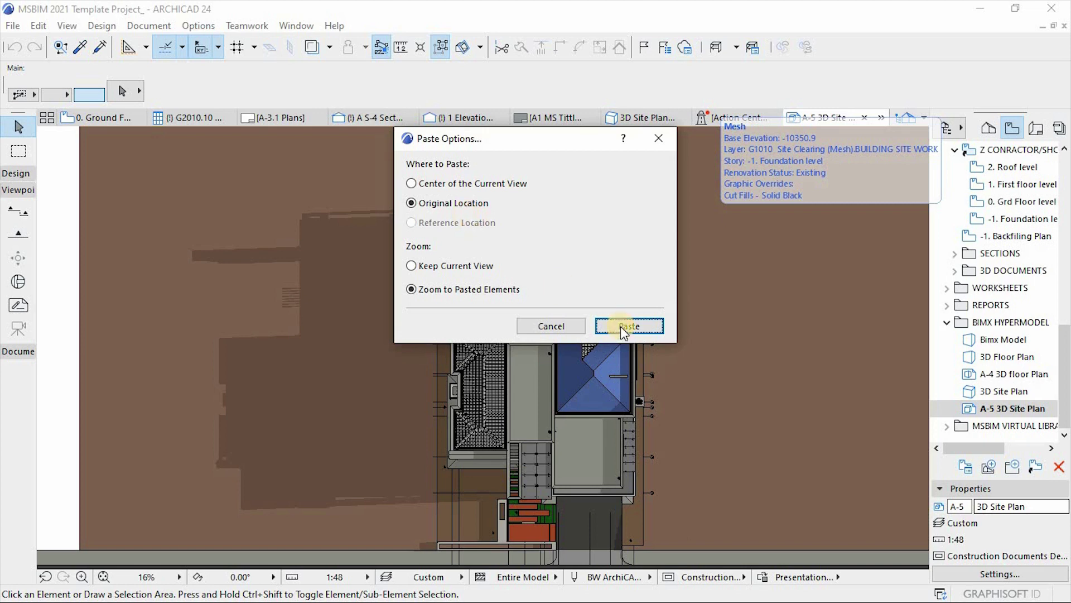
{"action": "left_click", "coordinate": [623, 325]}
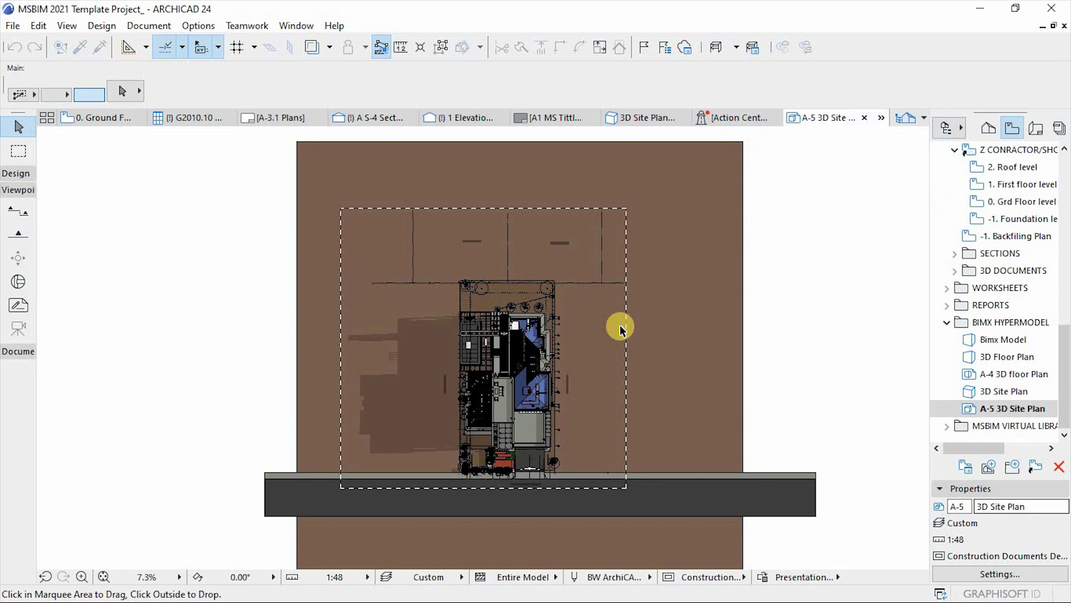
{"action": "scroll", "coordinate": [533, 422], "scroll_direction": "up", "scroll_amount": 3}
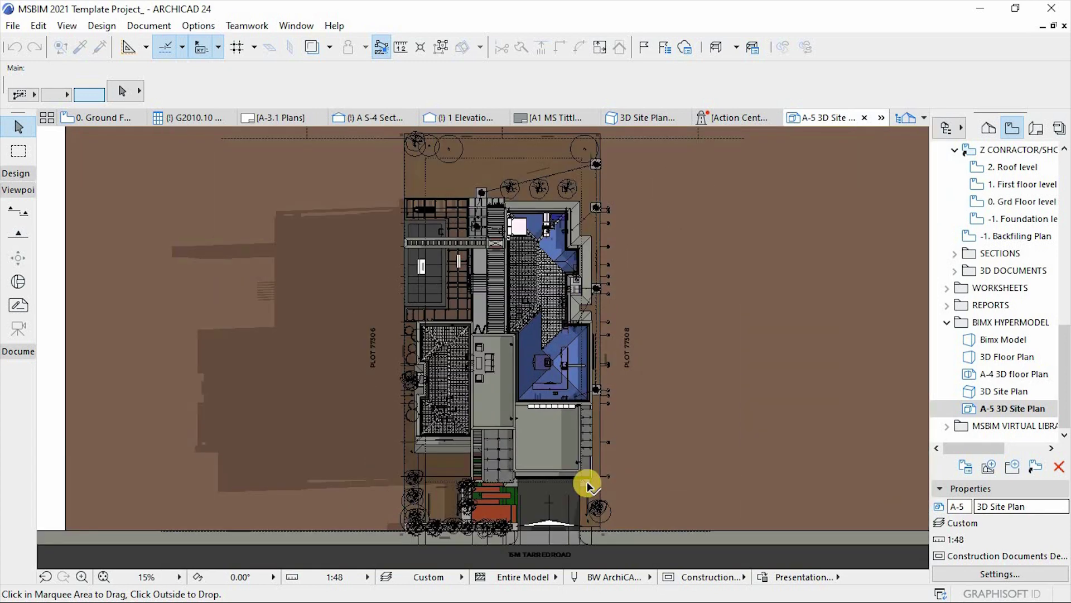
{"action": "left_click", "coordinate": [812, 366]}
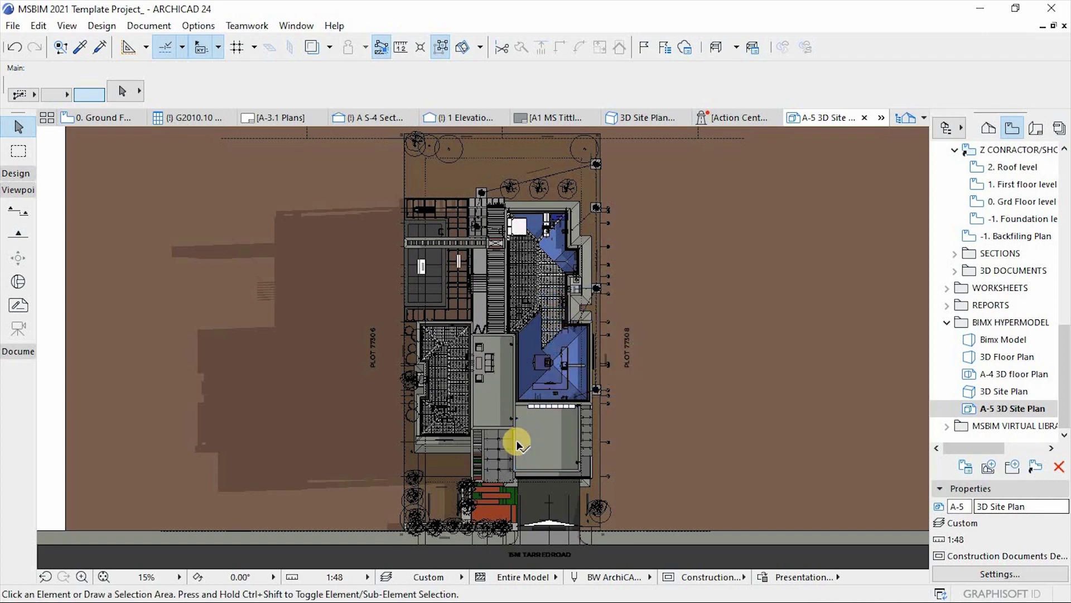
Delete the pasted living room seating group lying over the flat roof between the two buildings.
{"action": "scroll", "coordinate": [516, 441], "scroll_direction": "up", "scroll_amount": 8}
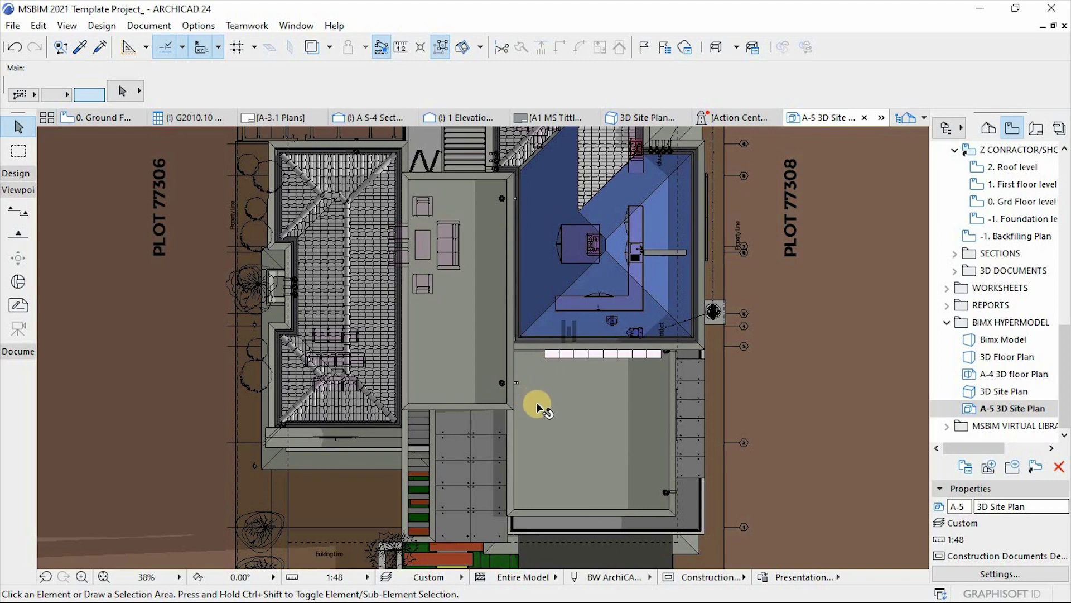
{"action": "scroll", "coordinate": [539, 308], "scroll_direction": "up", "scroll_amount": 2}
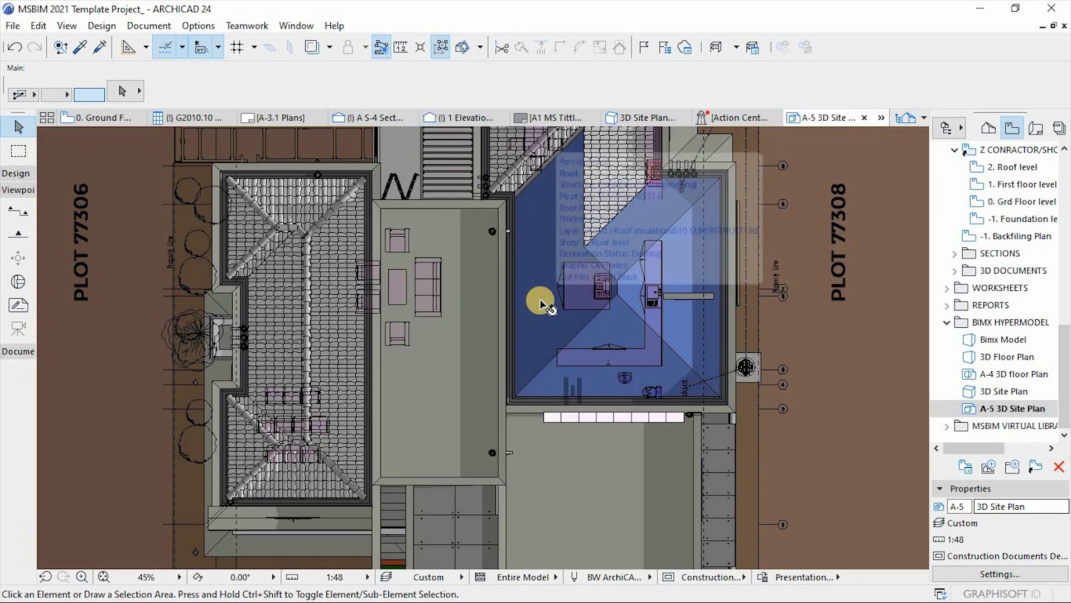
{"action": "left_click", "coordinate": [397, 290]}
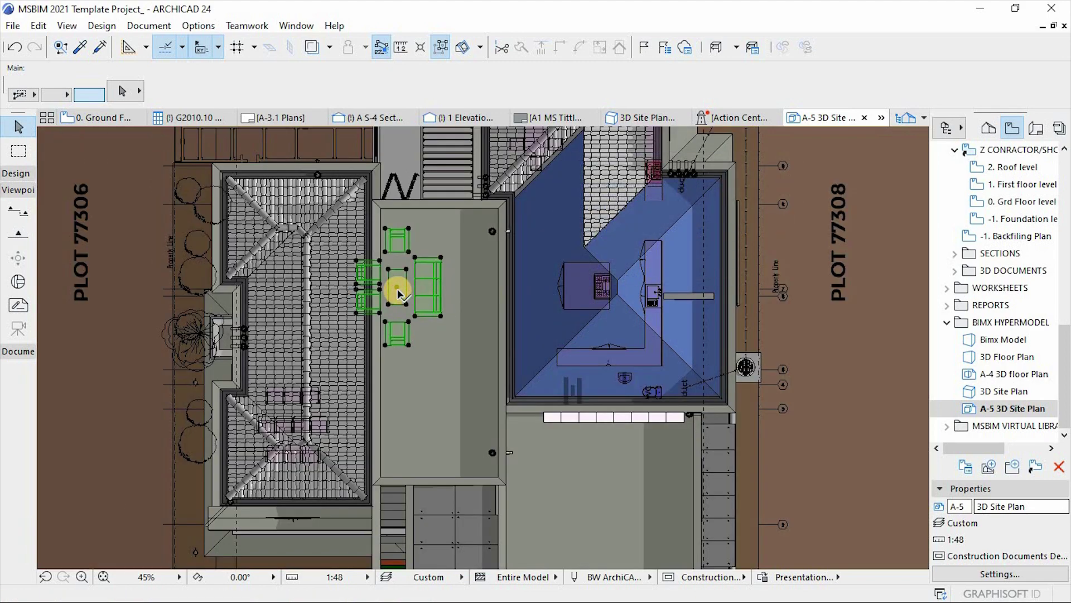
{"action": "key", "text": "Delete"}
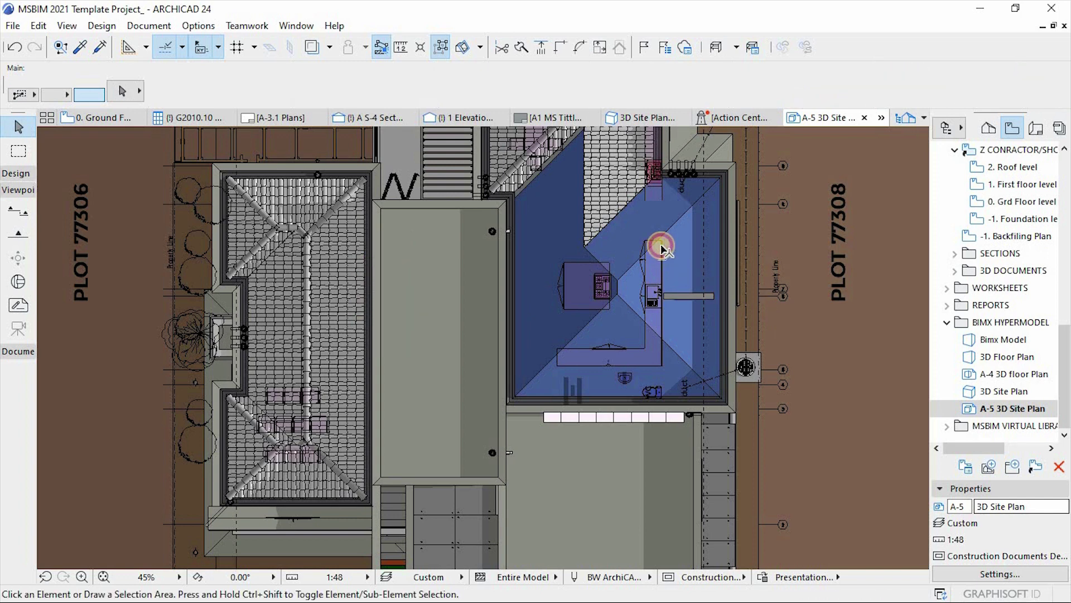
Delete the pasted kitchen cabinets, island and small fixture symbols lying over the blue hipped roof.
{"action": "left_click", "coordinate": [660, 247]}
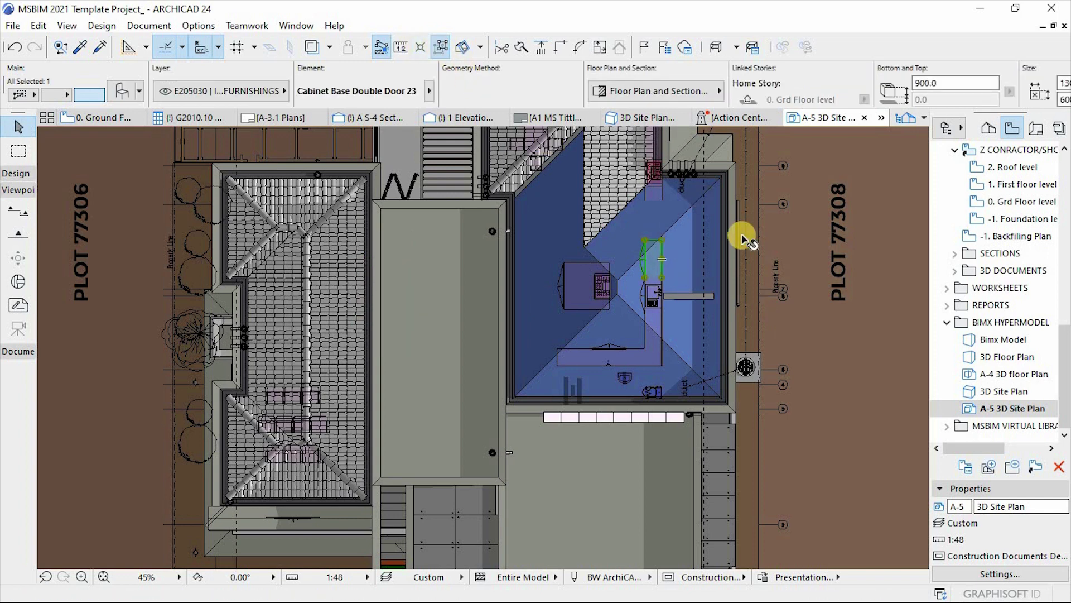
{"action": "key", "text": "Delete"}
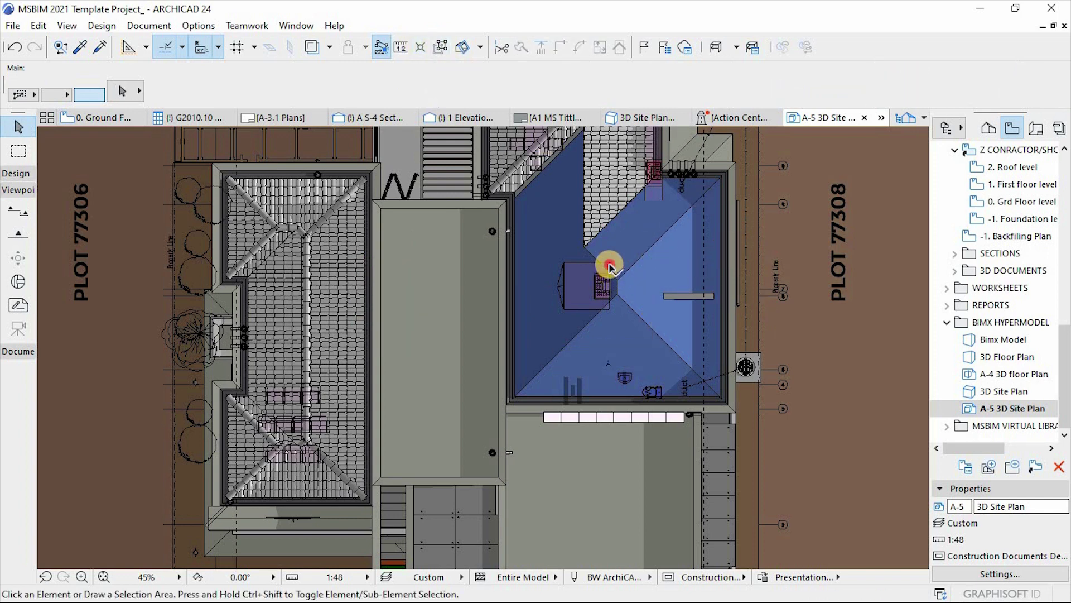
{"action": "left_click", "coordinate": [609, 267]}
{"action": "key", "text": "Delete"}
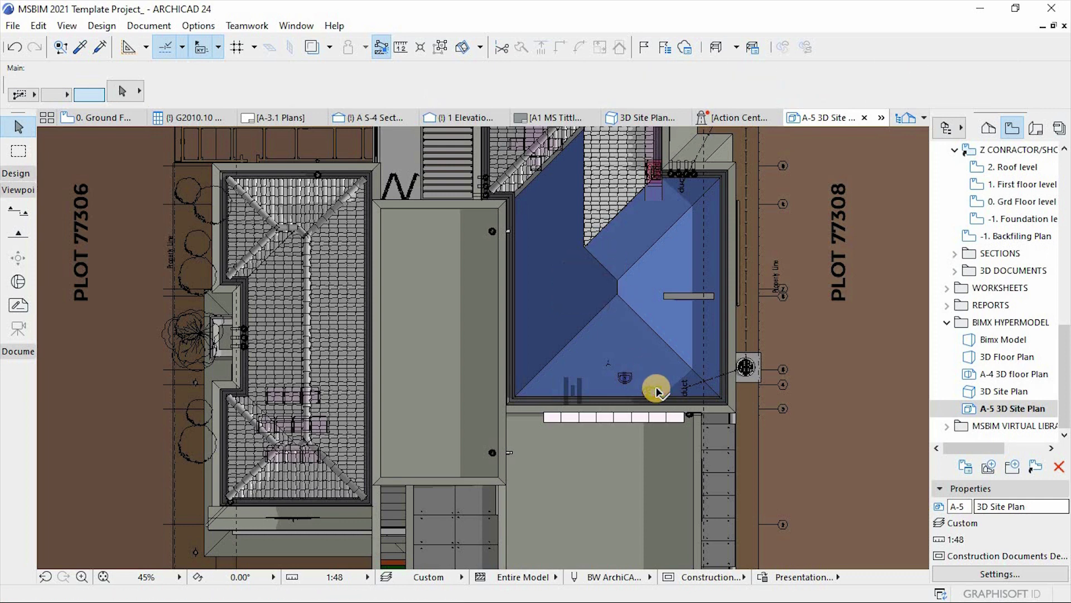
{"action": "left_click", "coordinate": [656, 391]}
{"action": "key", "text": "Delete"}
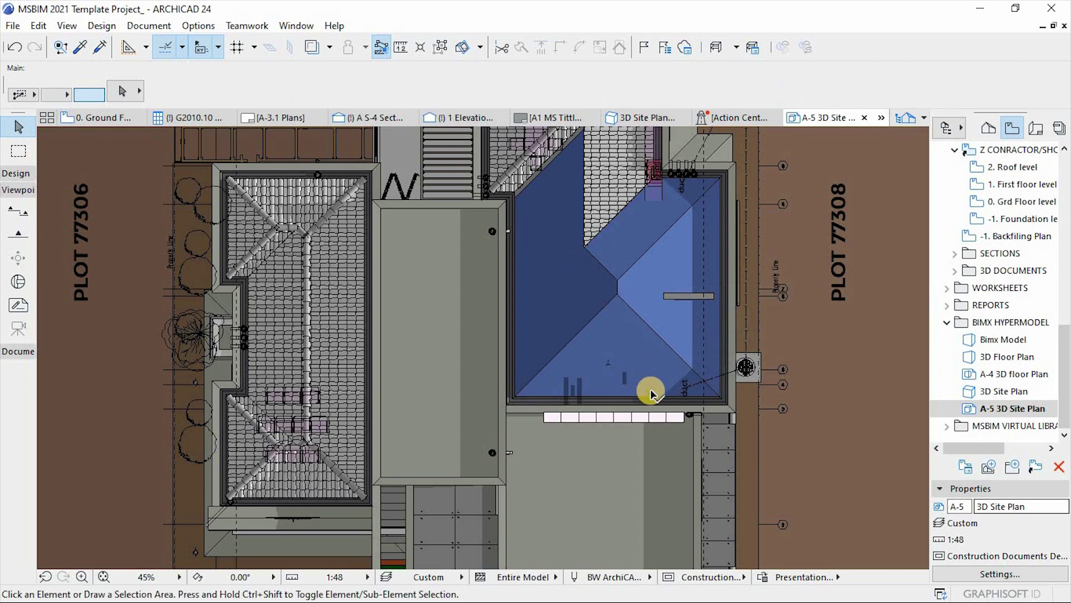
{"action": "left_click", "coordinate": [625, 379]}
{"action": "key", "text": "Delete"}
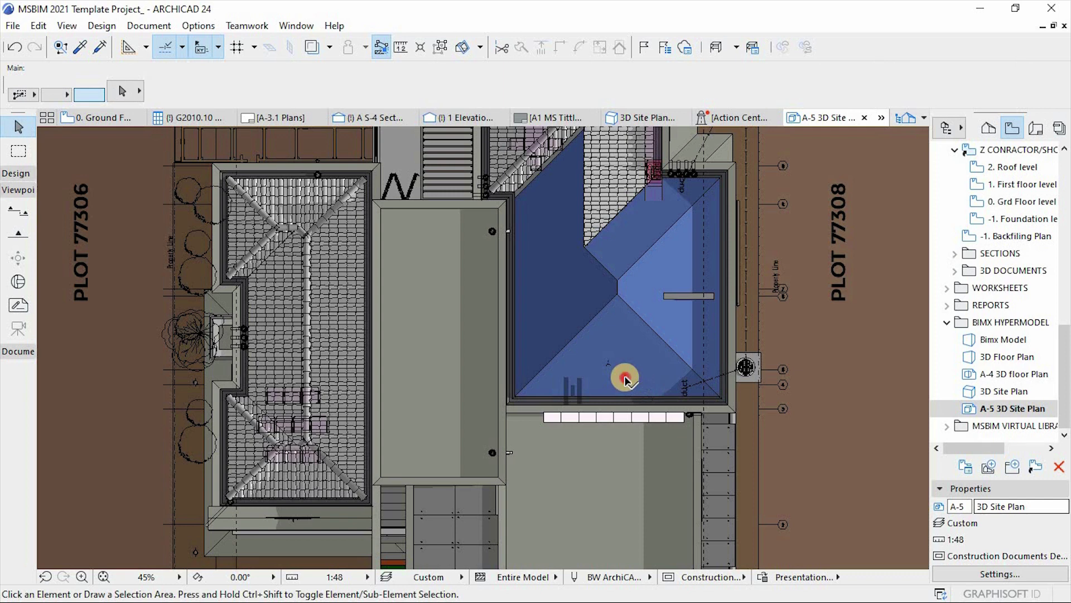
Delete the leftover pasted text labels, including the duct label, along the lower edge of the blue hipped roof.
{"action": "left_click", "coordinate": [625, 378]}
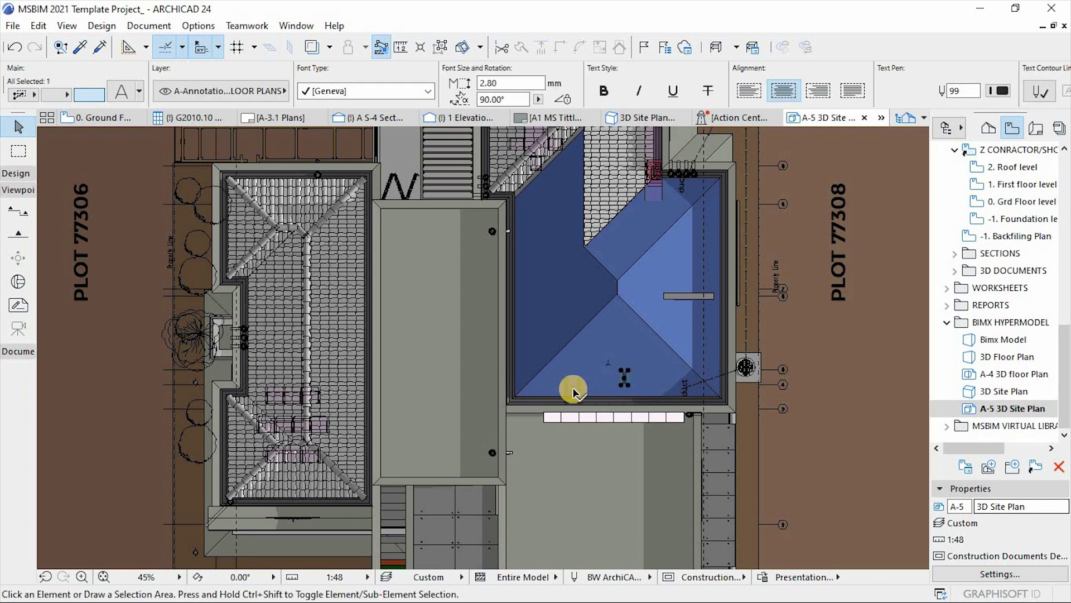
{"action": "key", "text": "Delete"}
{"action": "left_click", "coordinate": [573, 390]}
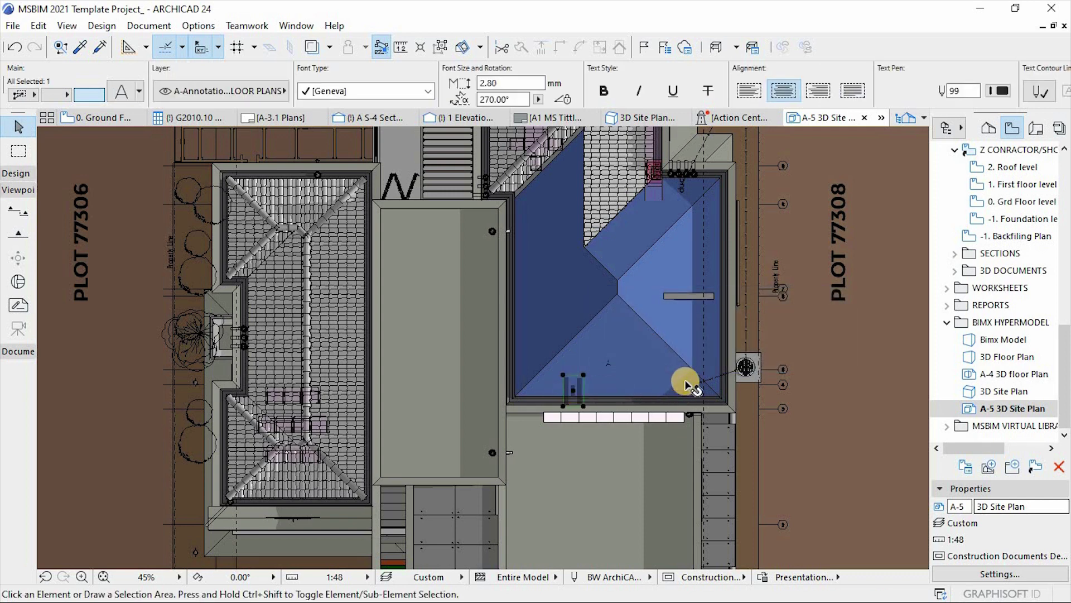
{"action": "left_click", "coordinate": [685, 381]}
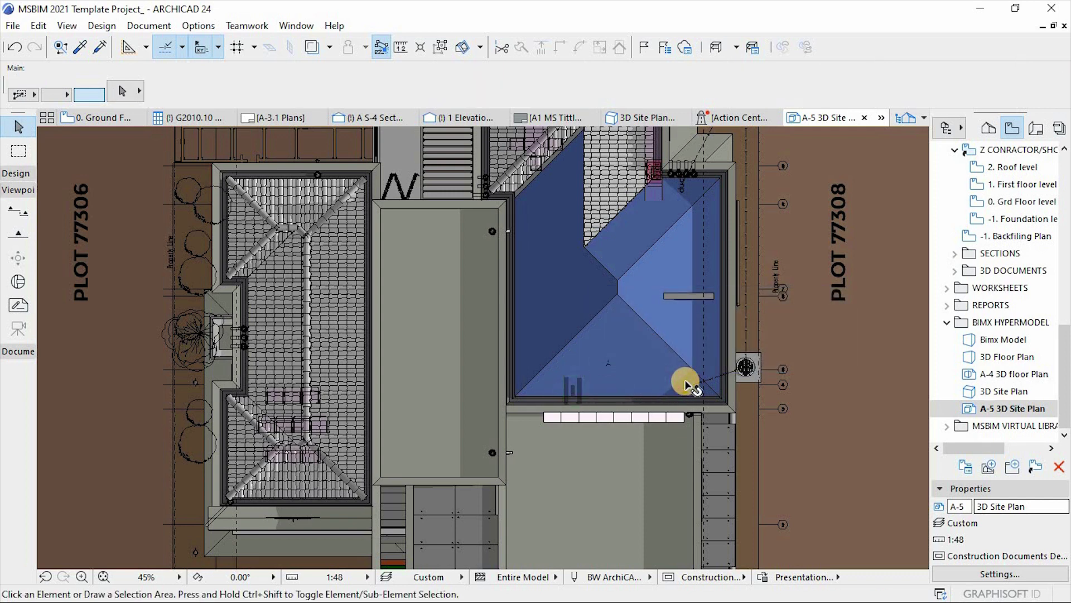
{"action": "left_click", "coordinate": [661, 432]}
Examine the pasted furniture left over the tiled and blue roofs and the tree symbols in the upper garden.
{"action": "scroll", "coordinate": [660, 428], "scroll_direction": "down", "scroll_amount": 3}
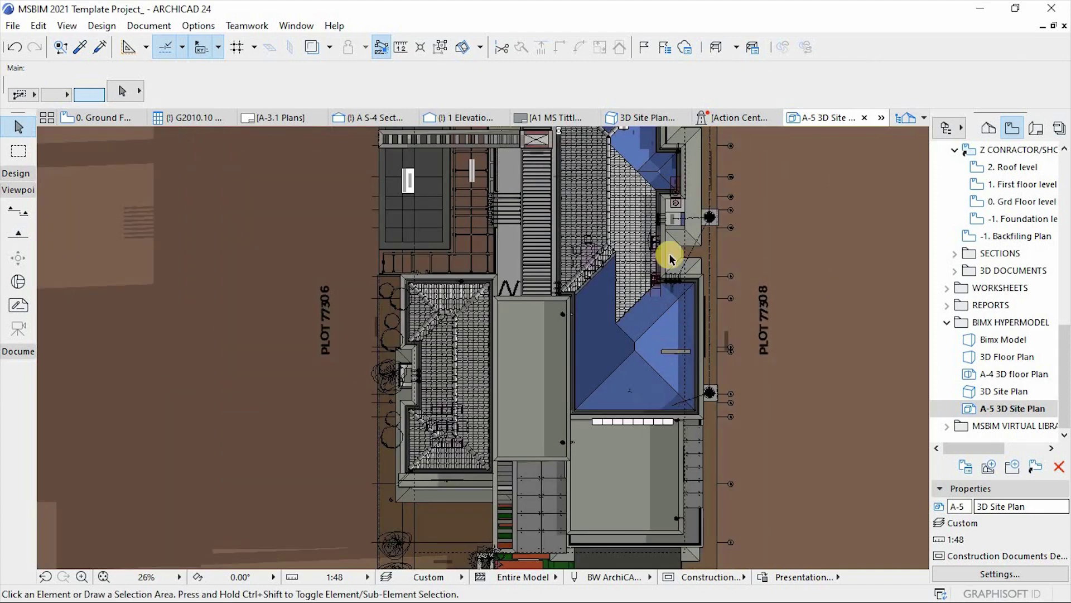
{"action": "scroll", "coordinate": [622, 383], "scroll_direction": "up", "scroll_amount": 2}
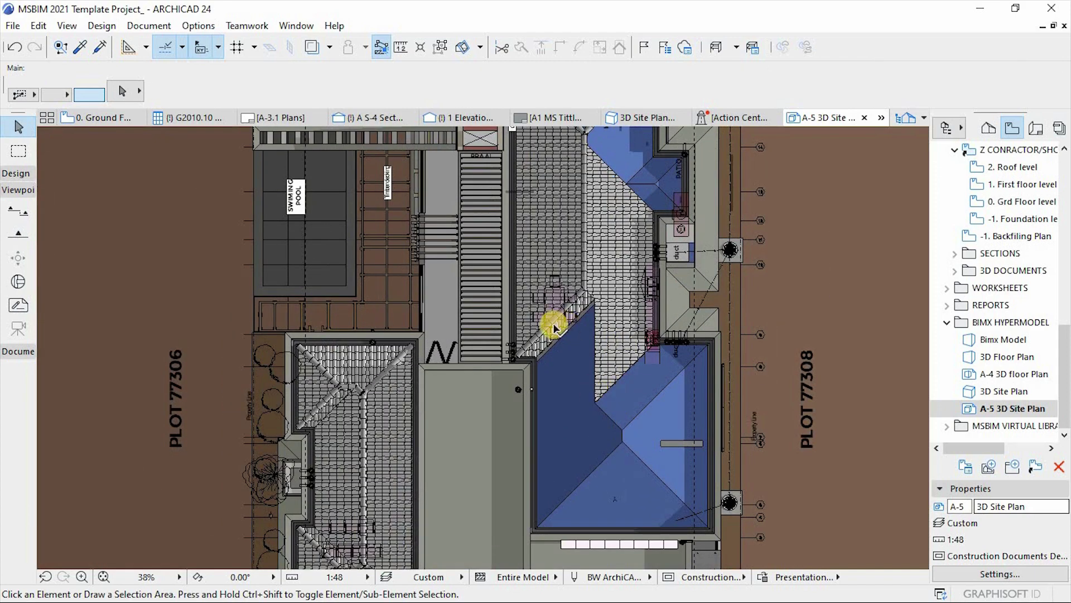
{"action": "scroll", "coordinate": [555, 327], "scroll_direction": "up", "scroll_amount": 2}
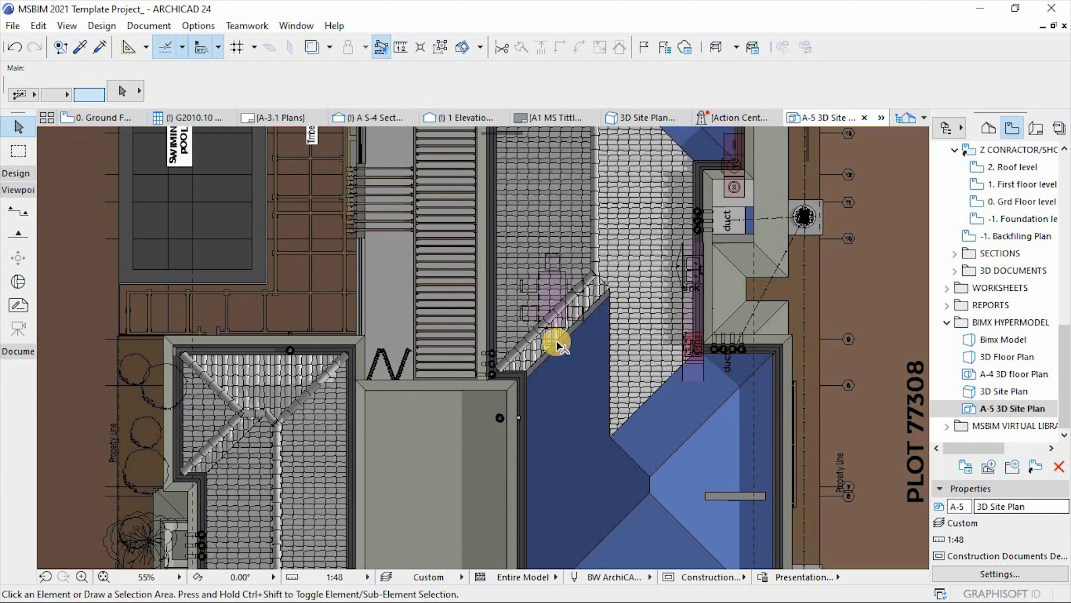
{"action": "left_click", "coordinate": [555, 342]}
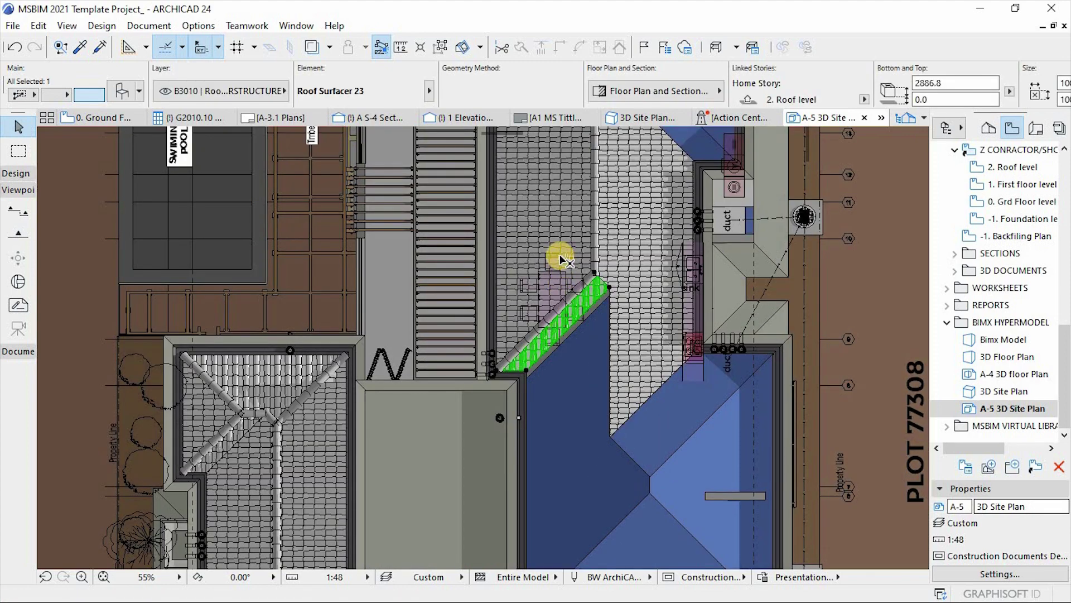
{"action": "mouse_move", "coordinate": [563, 259]}
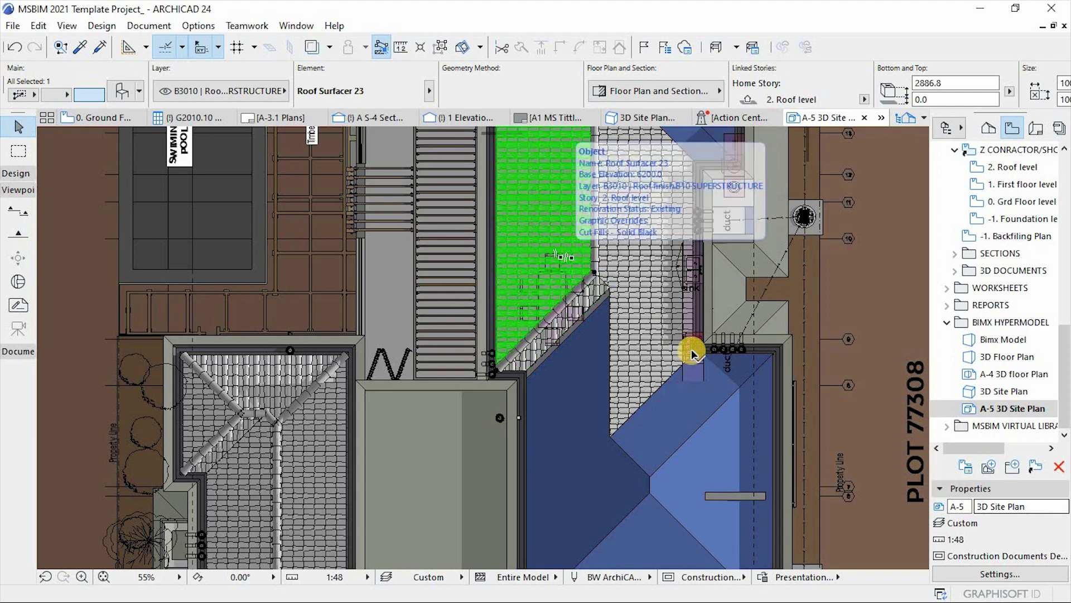
{"action": "scroll", "coordinate": [690, 373], "scroll_direction": "down", "scroll_amount": 6}
{"action": "scroll", "coordinate": [692, 380], "scroll_direction": "down", "scroll_amount": 3}
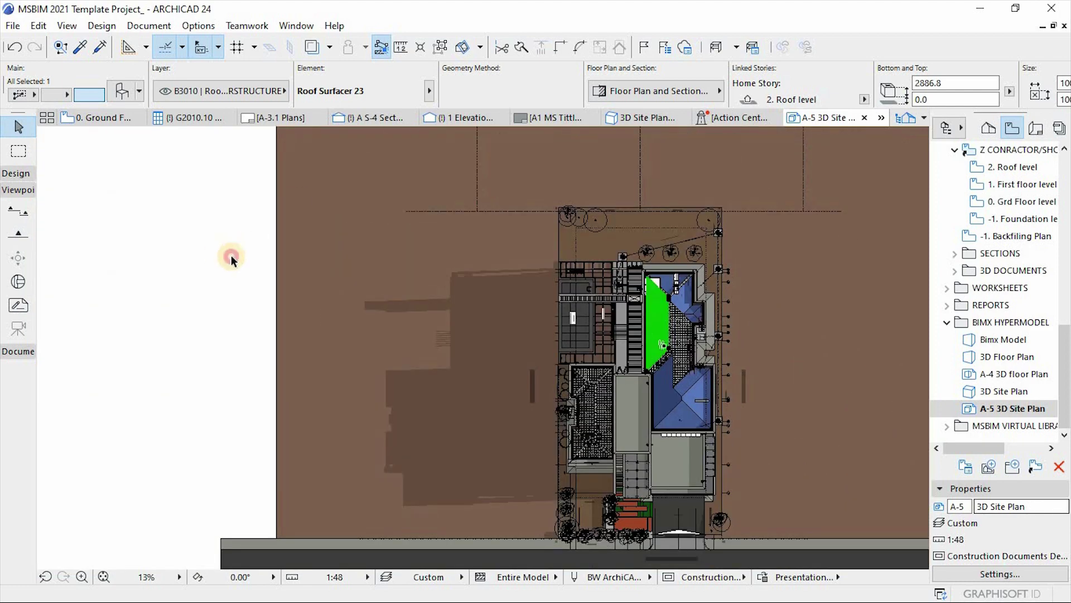
{"action": "left_click", "coordinate": [231, 258]}
{"action": "scroll", "coordinate": [692, 304], "scroll_direction": "up", "scroll_amount": 4}
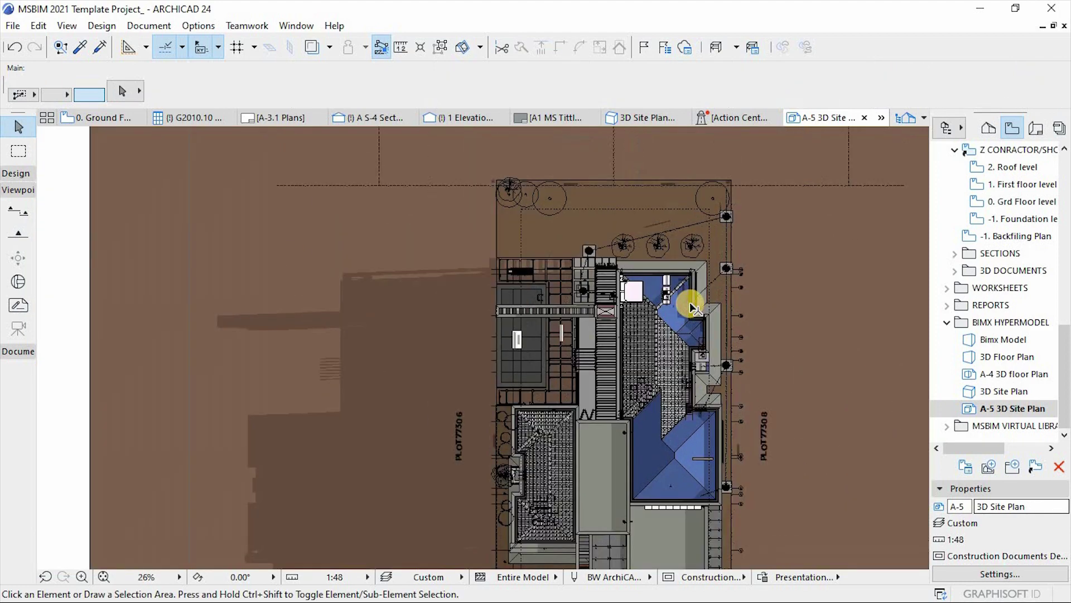
{"action": "scroll", "coordinate": [613, 291], "scroll_direction": "up", "scroll_amount": 2}
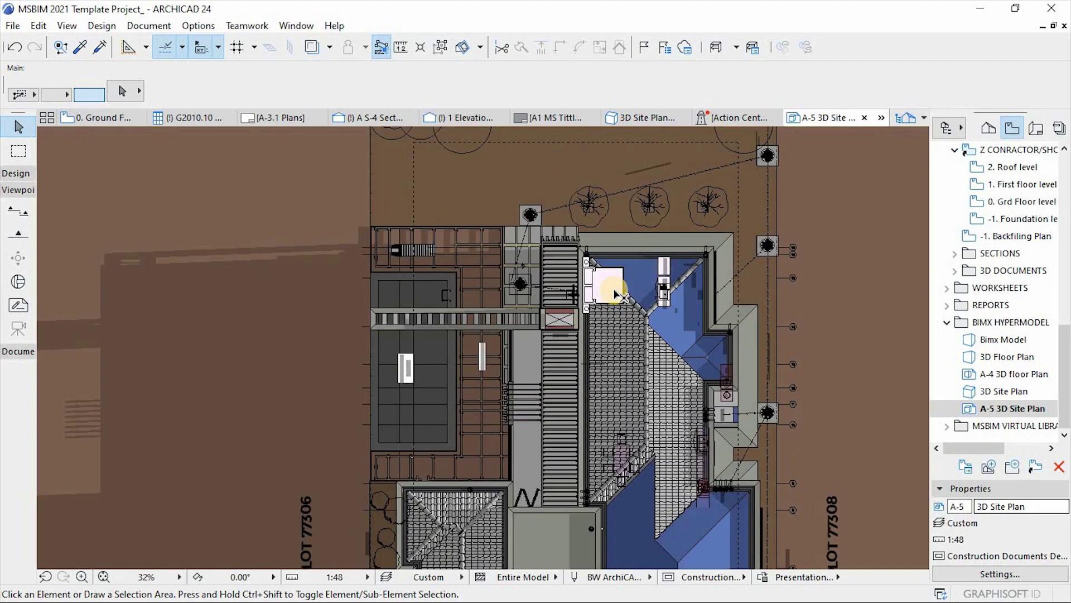
{"action": "scroll", "coordinate": [567, 187], "scroll_direction": "down", "scroll_amount": 1}
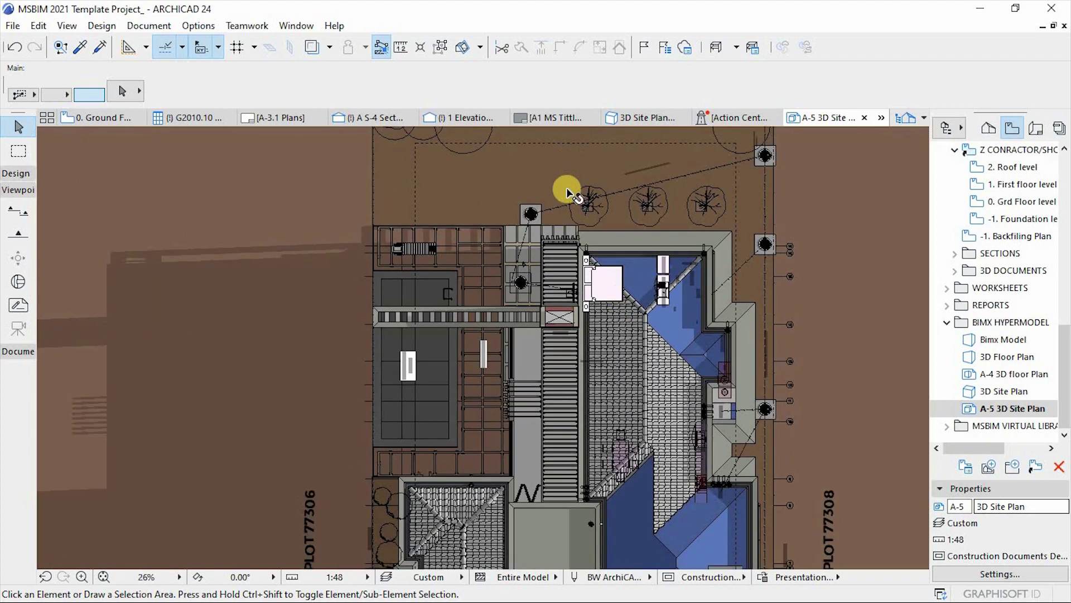
{"action": "scroll", "coordinate": [567, 187], "scroll_direction": "down", "scroll_amount": 4}
{"action": "scroll", "coordinate": [653, 178], "scroll_direction": "up", "scroll_amount": 3}
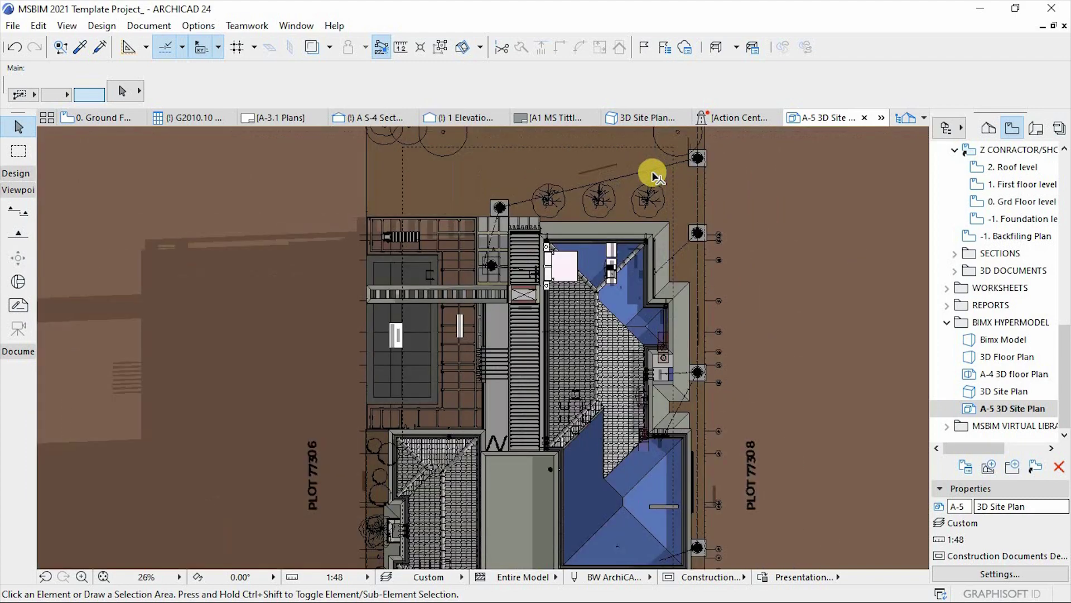
{"action": "scroll", "coordinate": [655, 177], "scroll_direction": "up", "scroll_amount": 1}
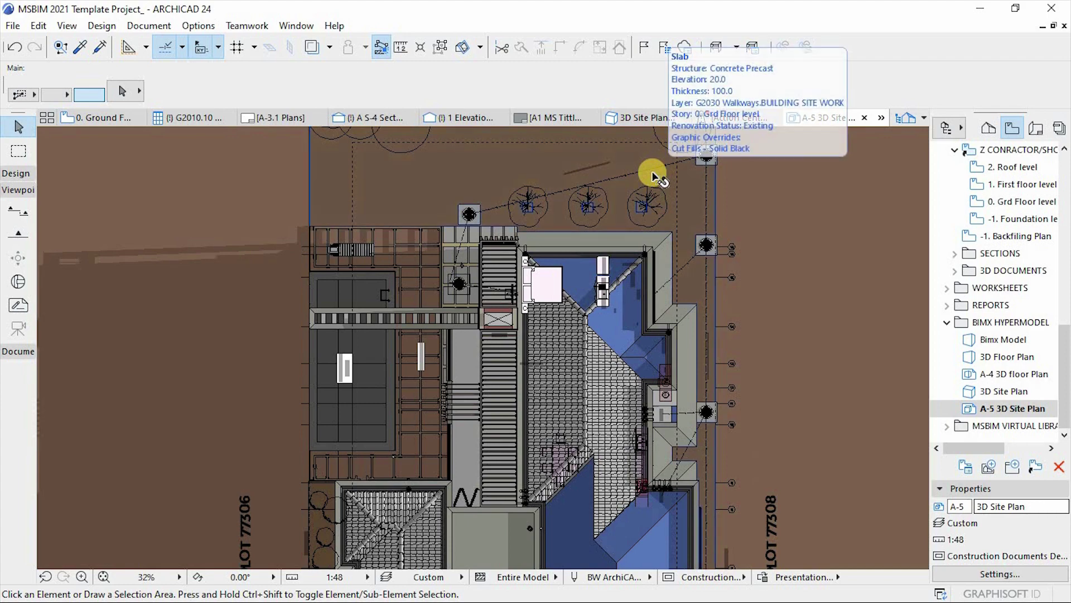
Select all the polylines of the same type as the tree outline above the blue roof and set their pen to 91.
{"action": "scroll", "coordinate": [658, 184], "scroll_direction": "up", "scroll_amount": 4}
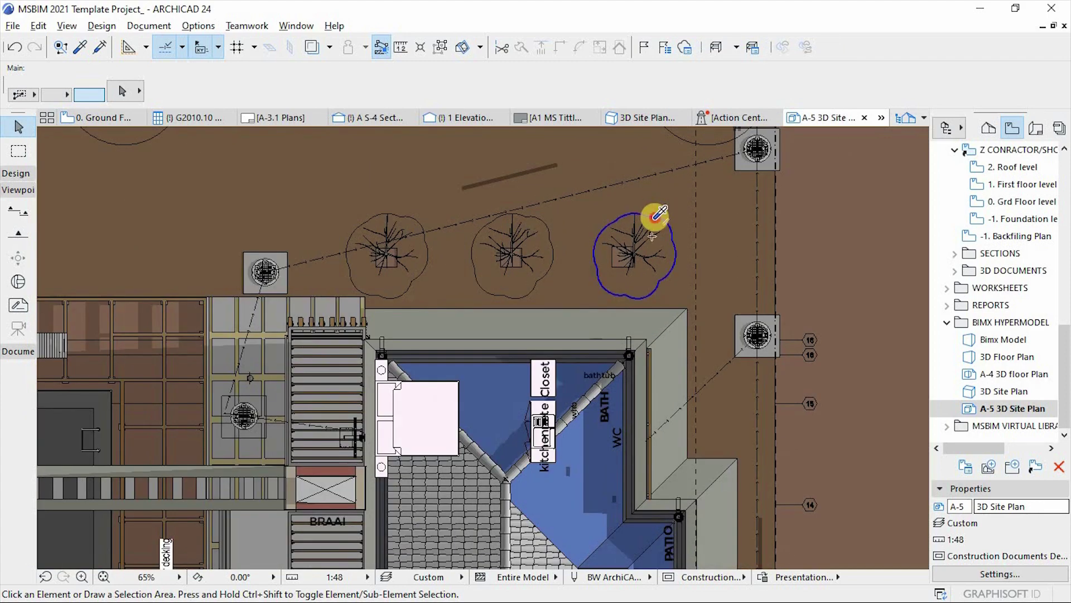
{"action": "left_click", "coordinate": [652, 215], "text": "alt"}
{"action": "key", "text": "ctrl+a"}
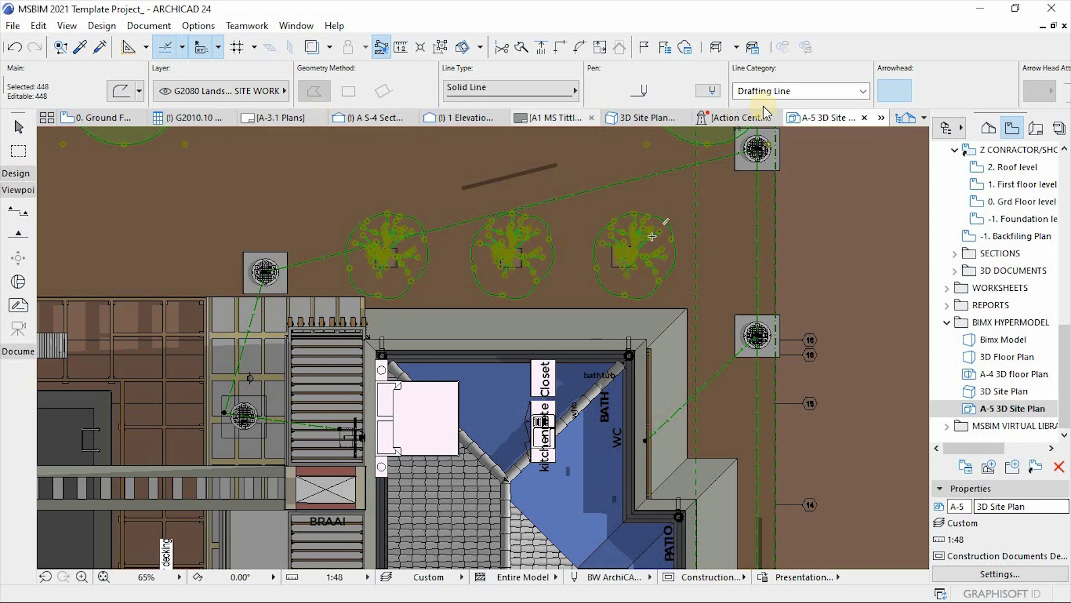
{"action": "scroll", "coordinate": [717, 99], "scroll_direction": "down", "scroll_amount": 3}
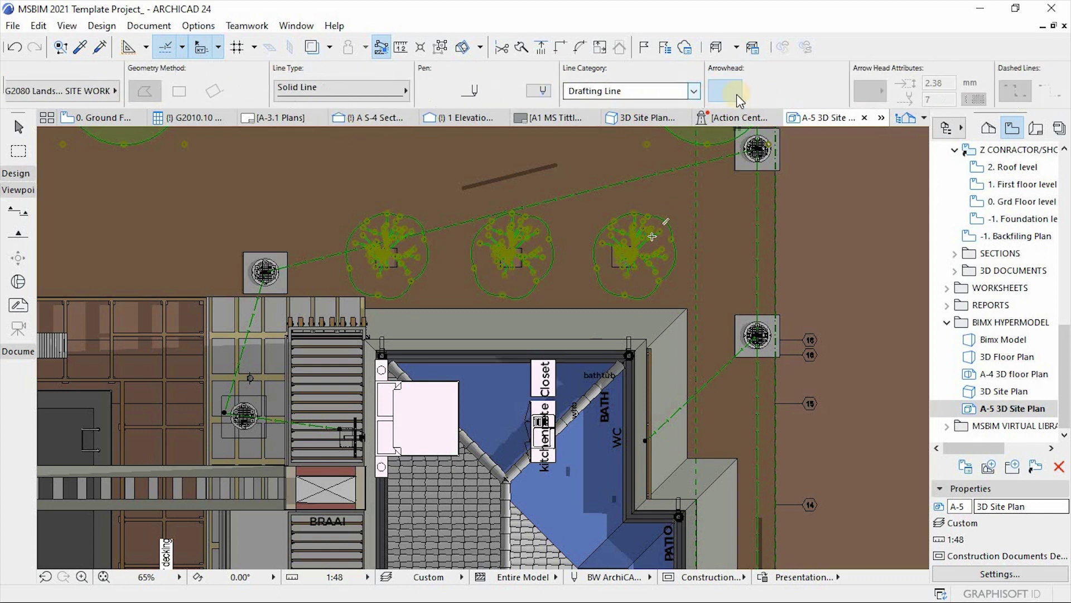
{"action": "left_click", "coordinate": [535, 91]}
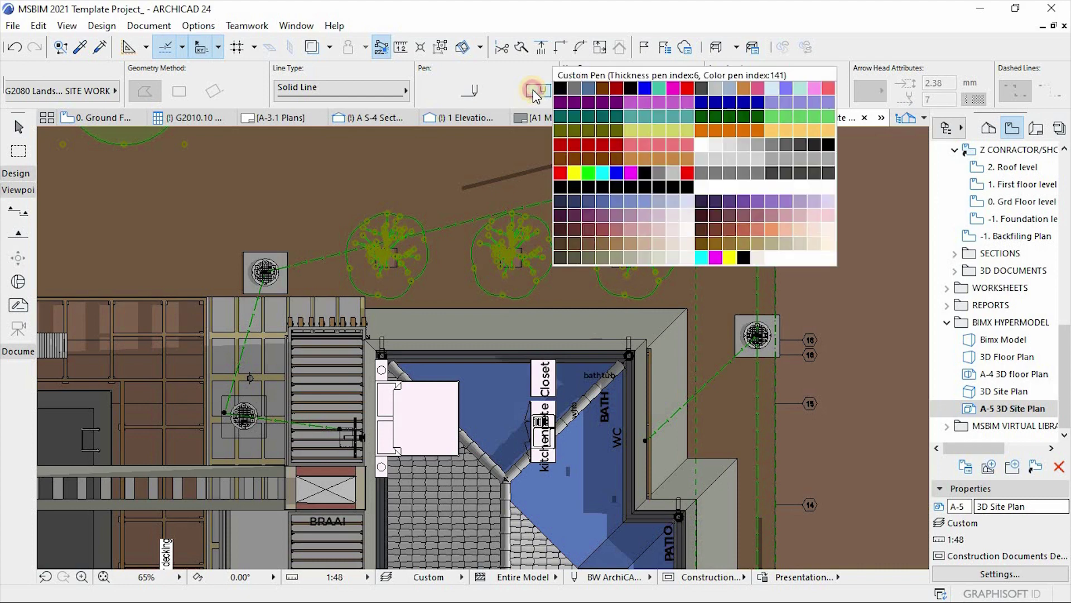
{"action": "left_click", "coordinate": [702, 144]}
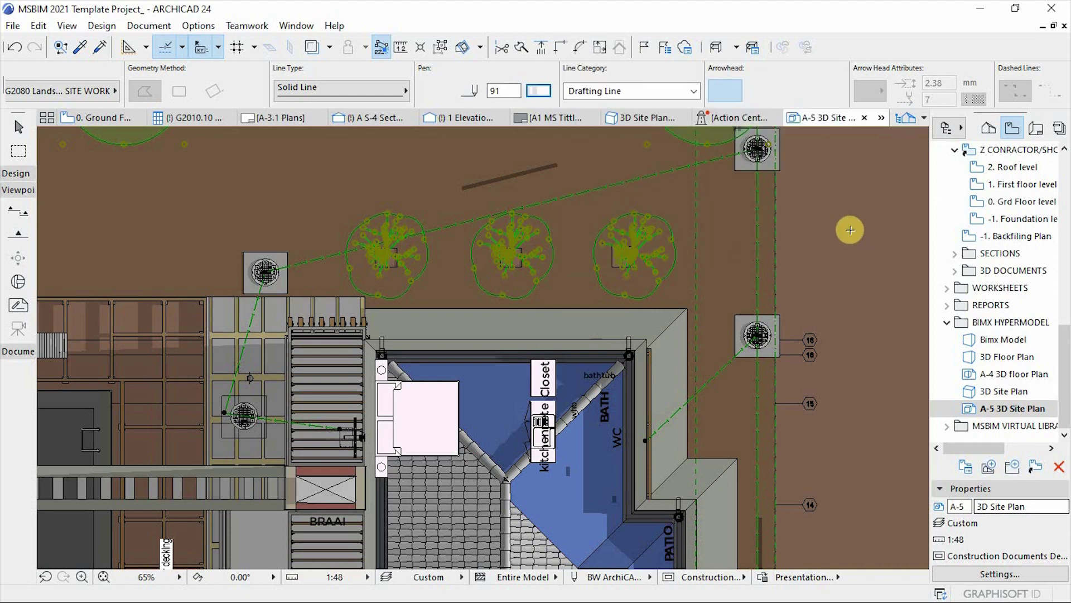
{"action": "key", "text": "Escape"}
Reselect all the site plan polylines and apply white pen 91 again, checking it on the dashed line inside the property boundary.
{"action": "scroll", "coordinate": [708, 287], "scroll_direction": "down", "scroll_amount": 3}
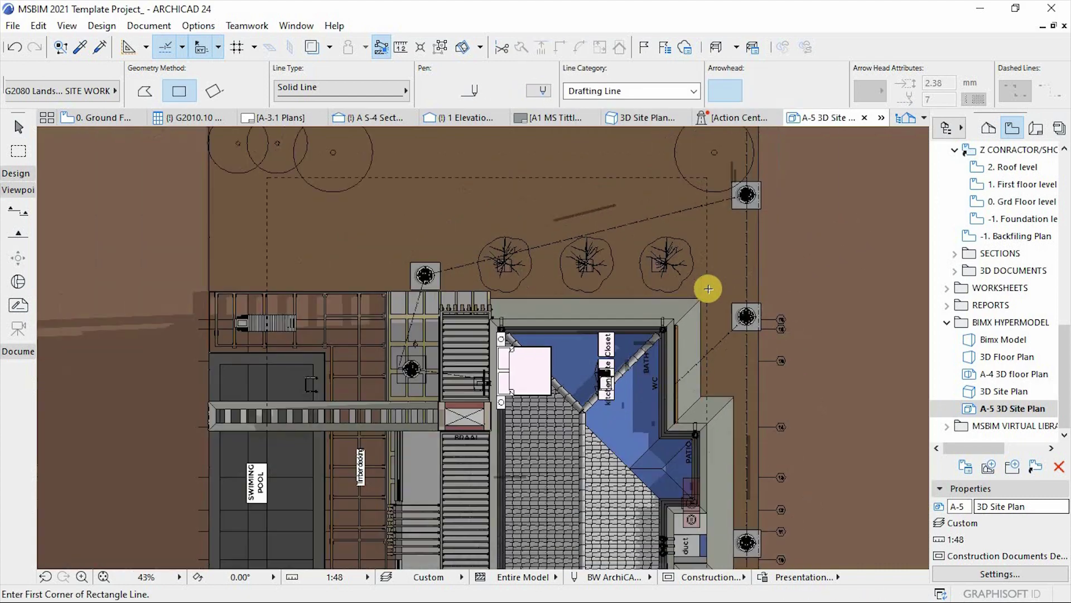
{"action": "scroll", "coordinate": [682, 178], "scroll_direction": "up", "scroll_amount": 3}
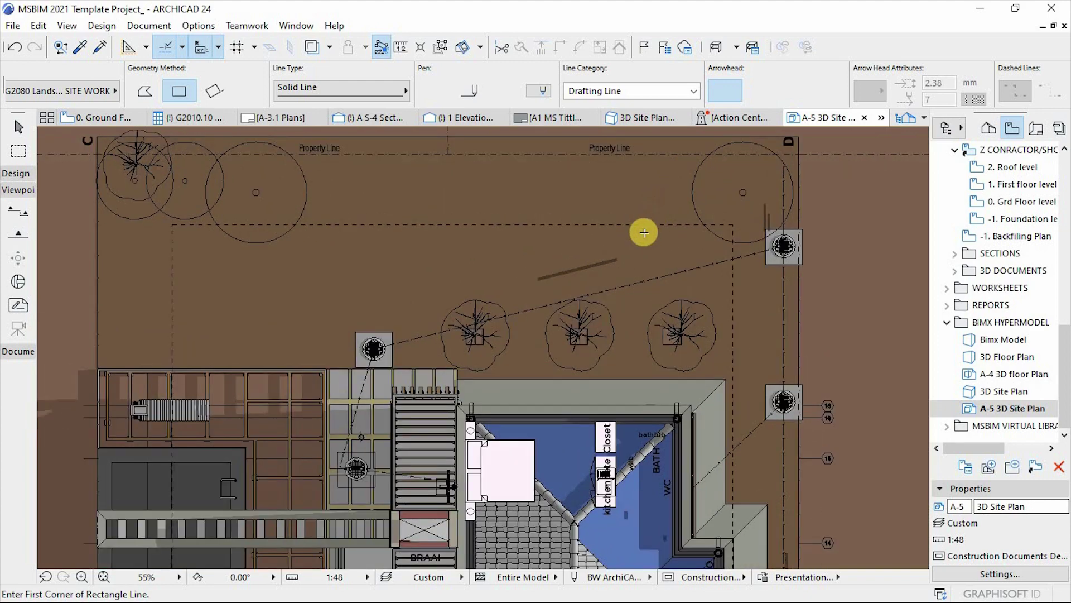
{"action": "key", "text": "ctrl+a"}
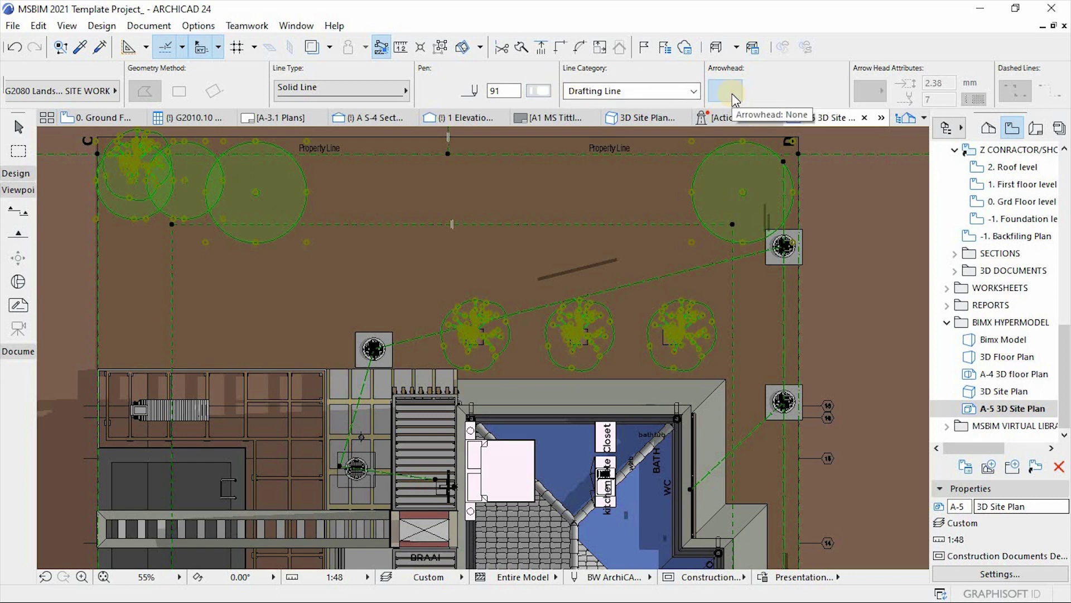
{"action": "left_click", "coordinate": [539, 90]}
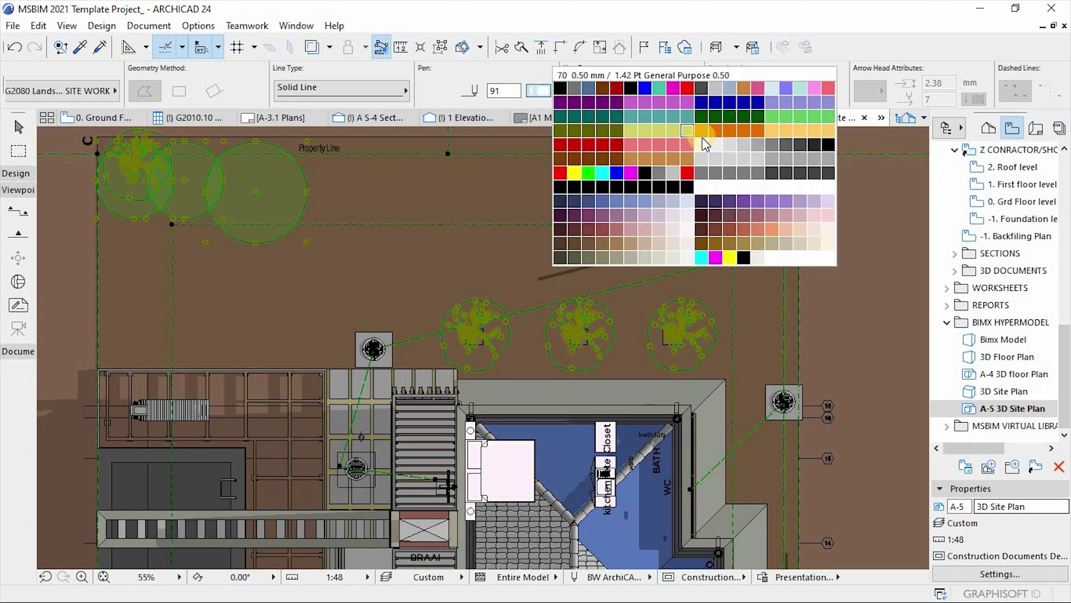
{"action": "left_click", "coordinate": [701, 147]}
{"action": "key", "text": "Escape"}
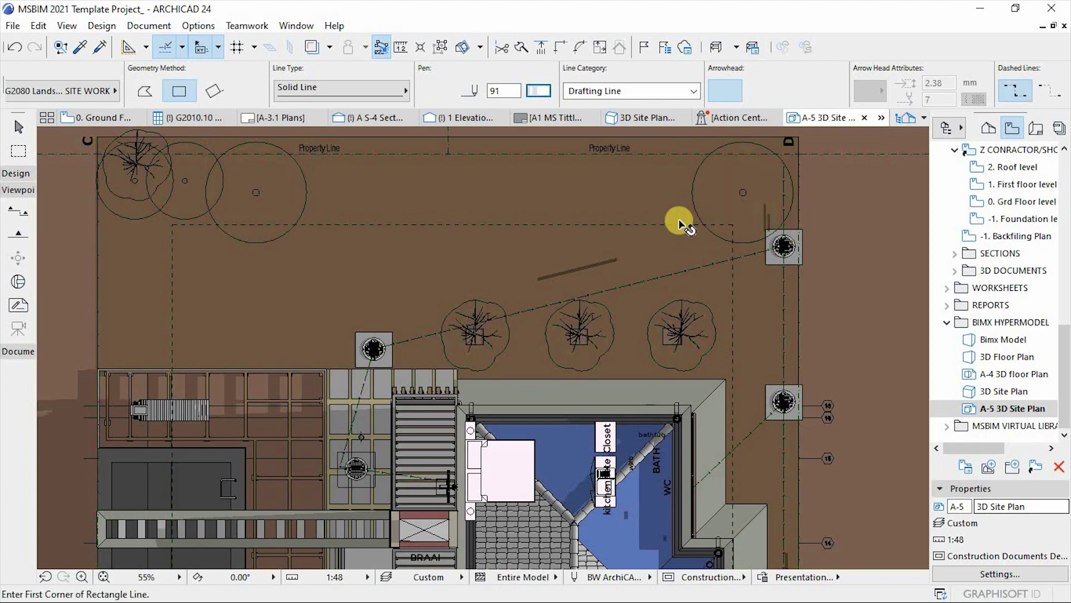
{"action": "left_click", "coordinate": [662, 224]}
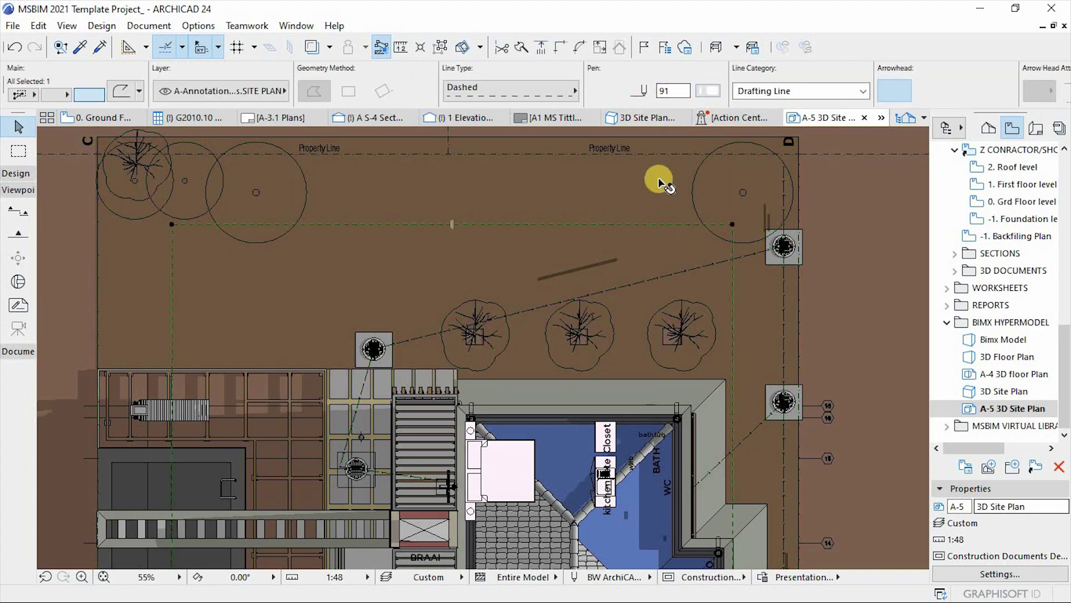
{"action": "key", "text": "Escape"}
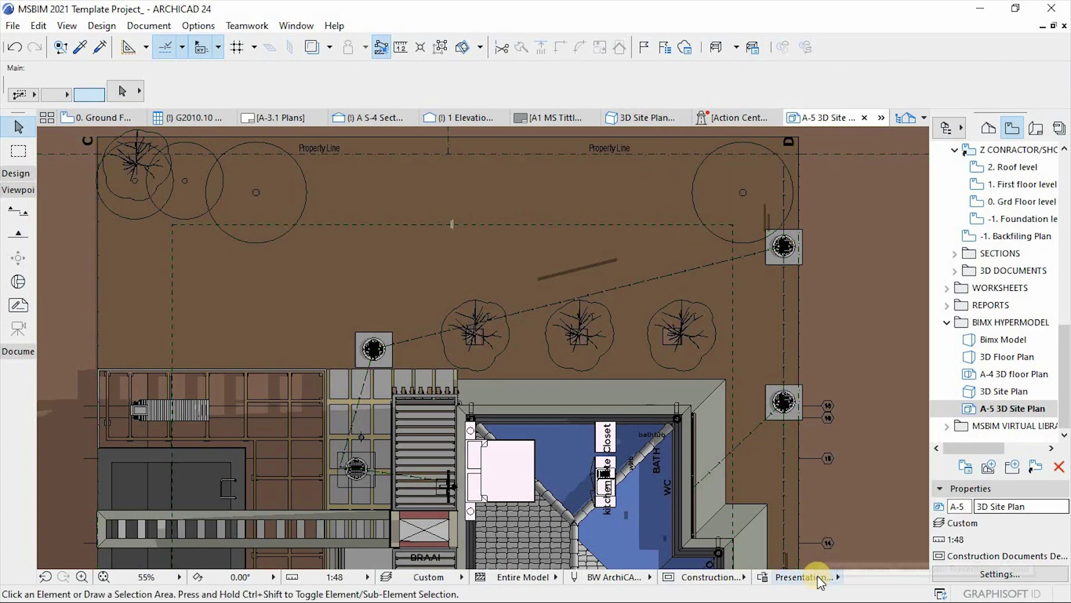
Switch the 3D Site Plan's graphic override combination to Construction Documents.
{"action": "scroll", "coordinate": [586, 217], "scroll_direction": "down", "scroll_amount": 5}
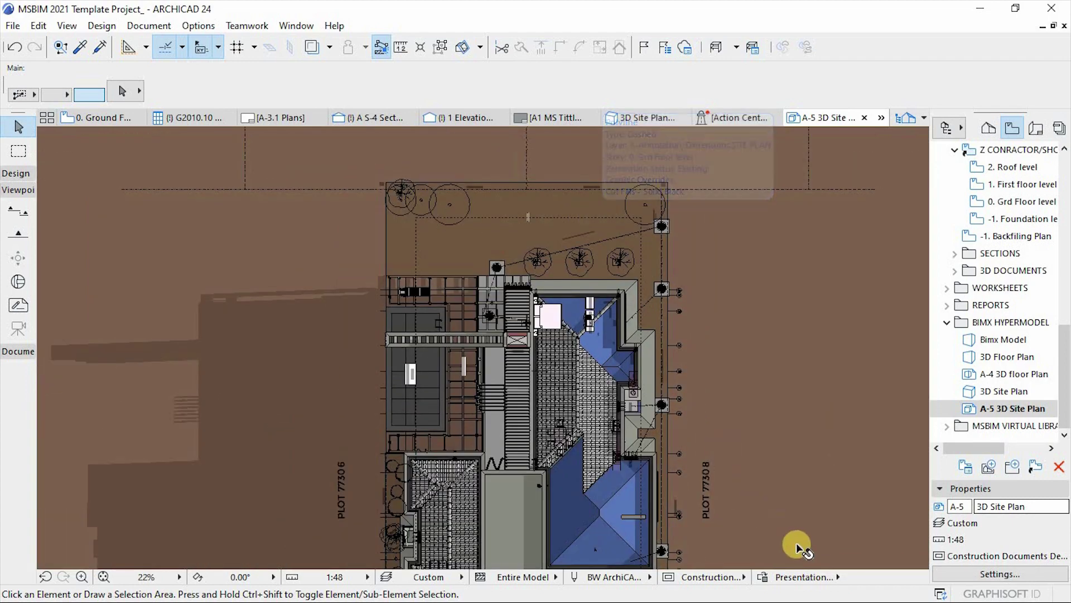
{"action": "left_click", "coordinate": [802, 577]}
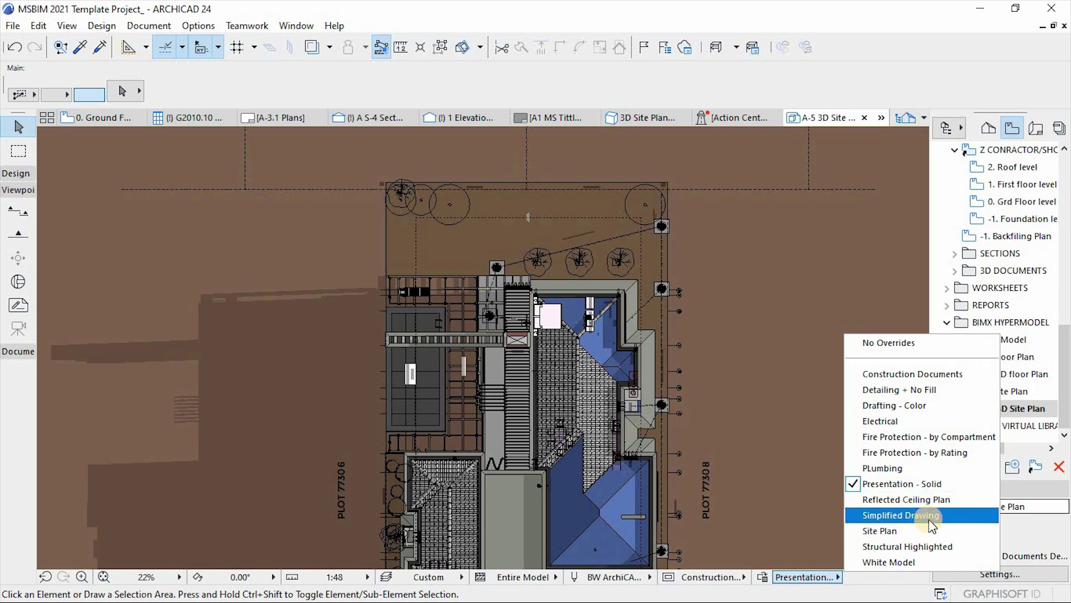
{"action": "left_click", "coordinate": [921, 375]}
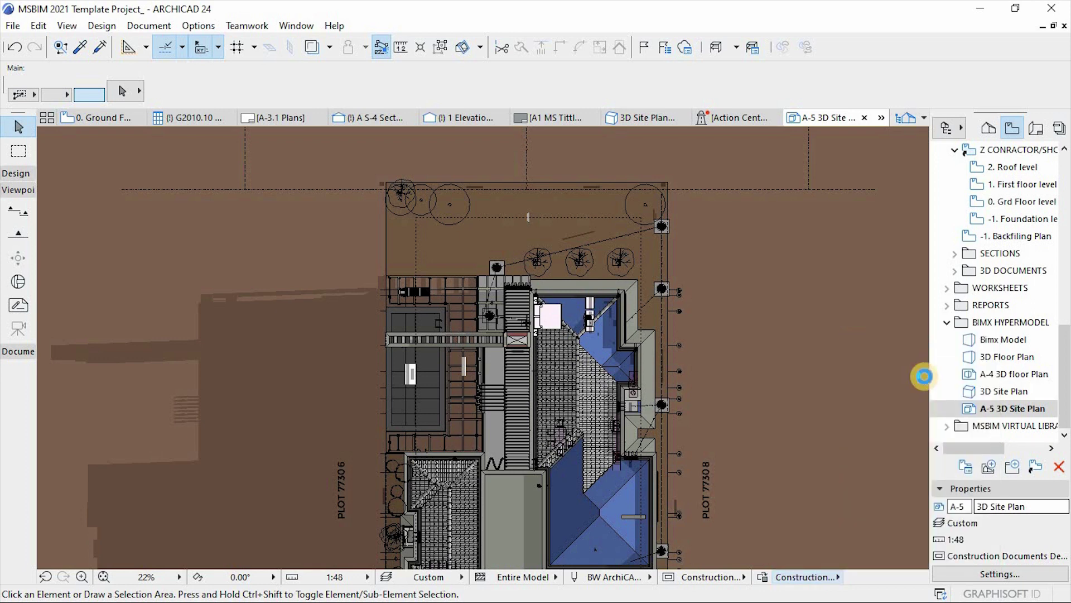